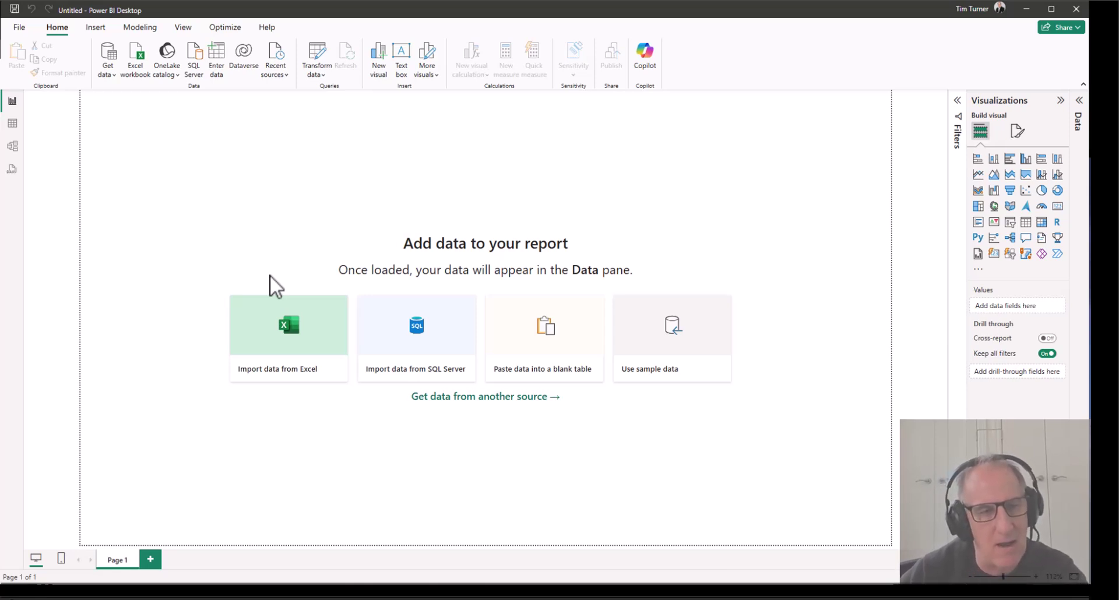
- Connect the blank report to the finance data model and widen the list of its tables
click(106, 70)
key(Escape)
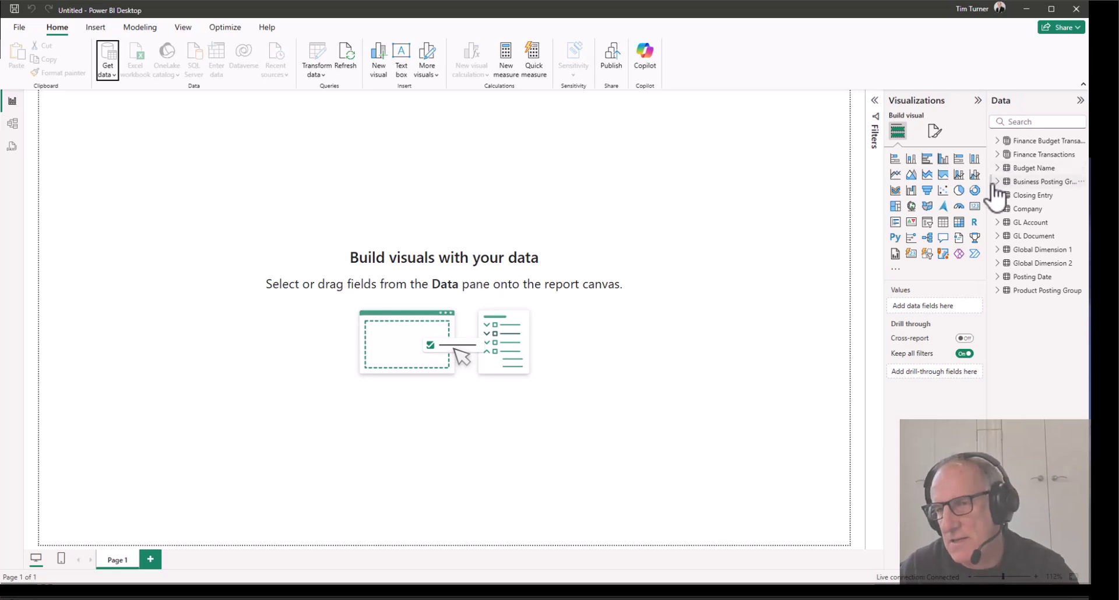
drag(989, 188, 944, 189)
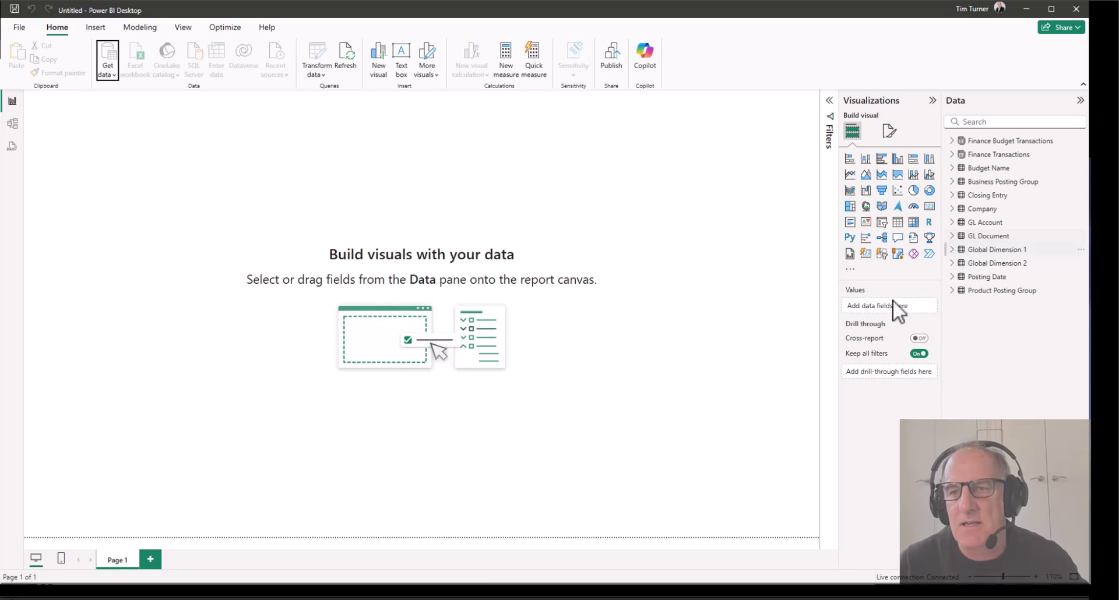
- Search the available Power BI visuals for aimplan and import the Aimplan Planning & Reporting Visual into the report
click(850, 271)
click(897, 275)
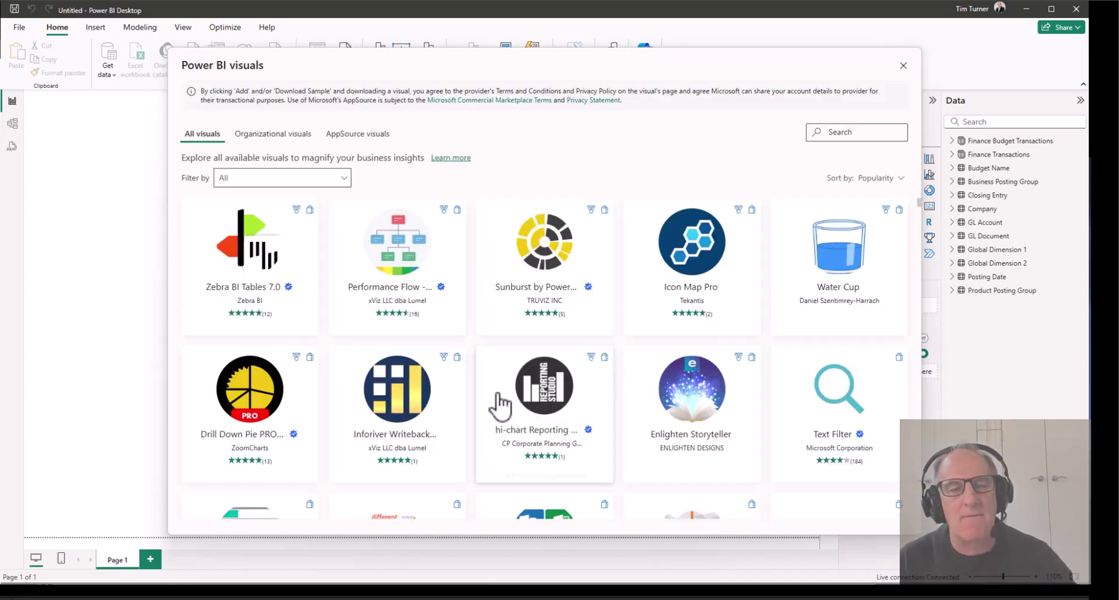
text(ai)
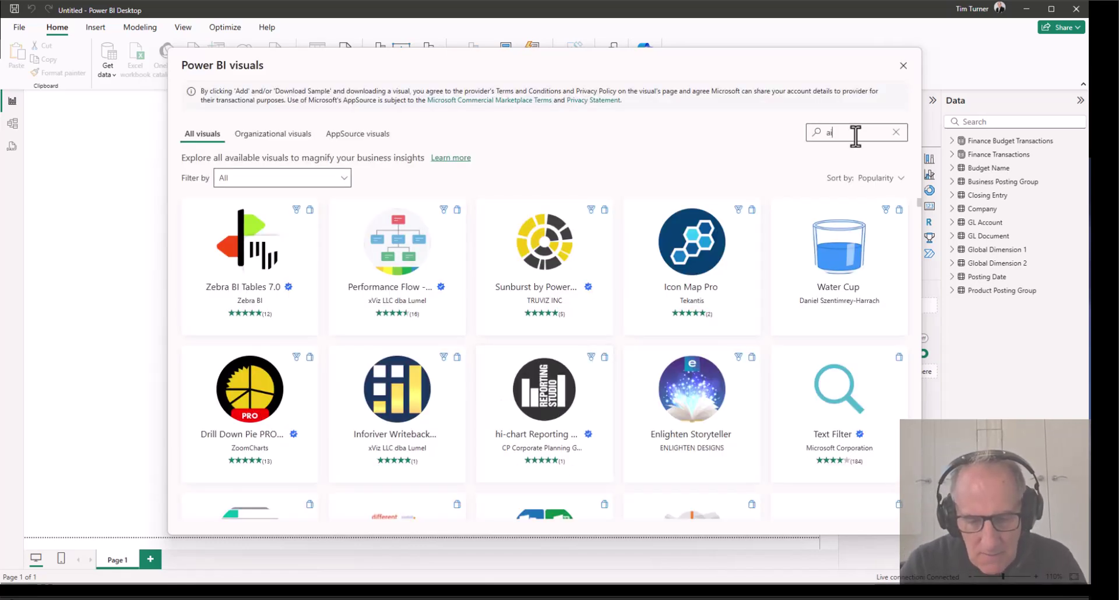
text(mplan)
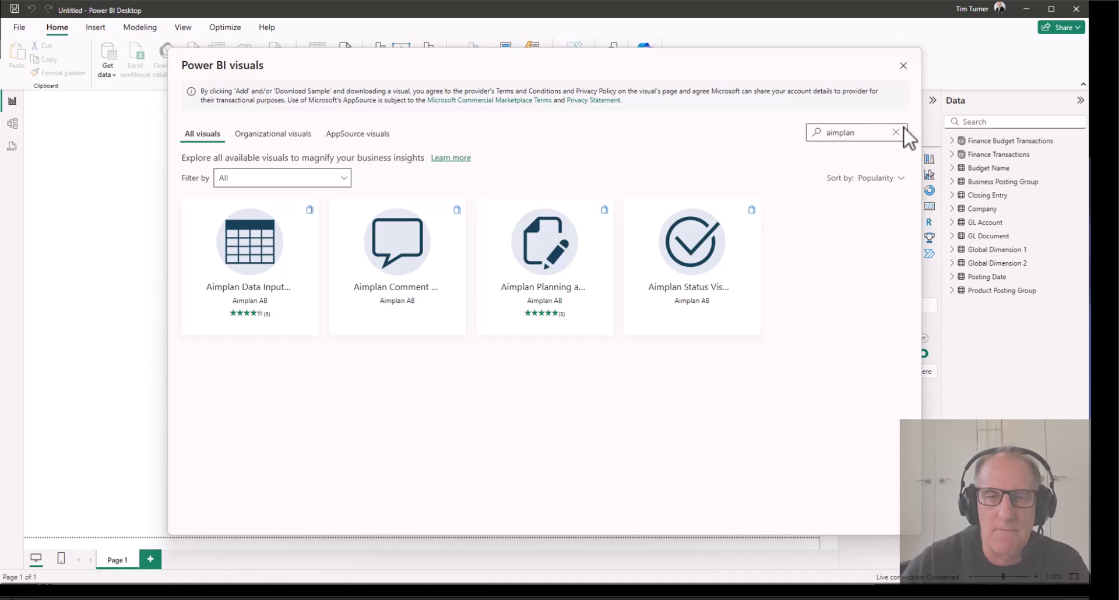
click(576, 217)
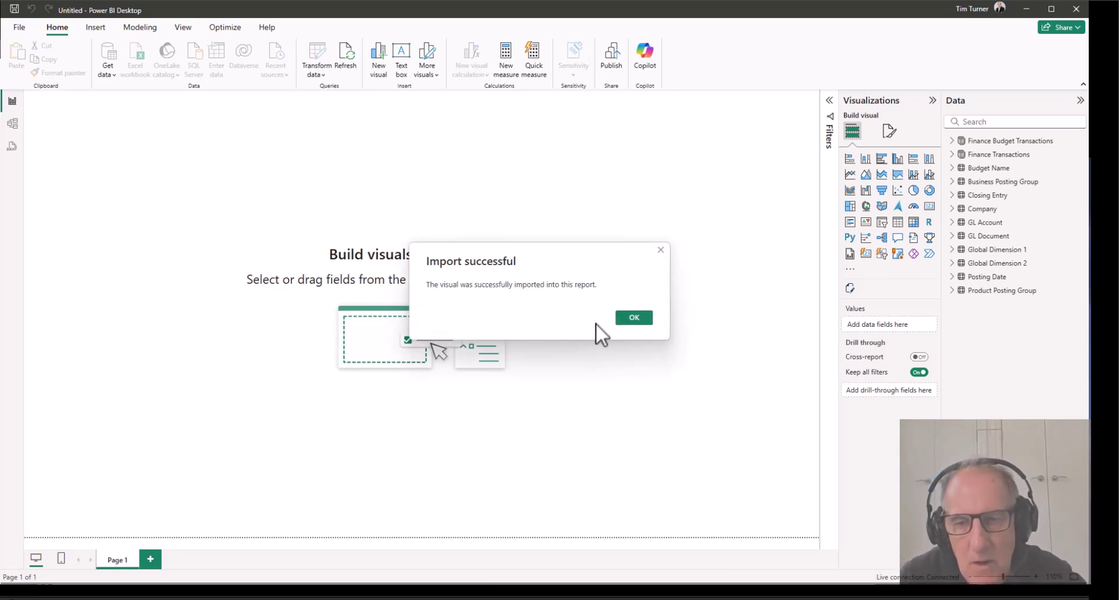
click(634, 318)
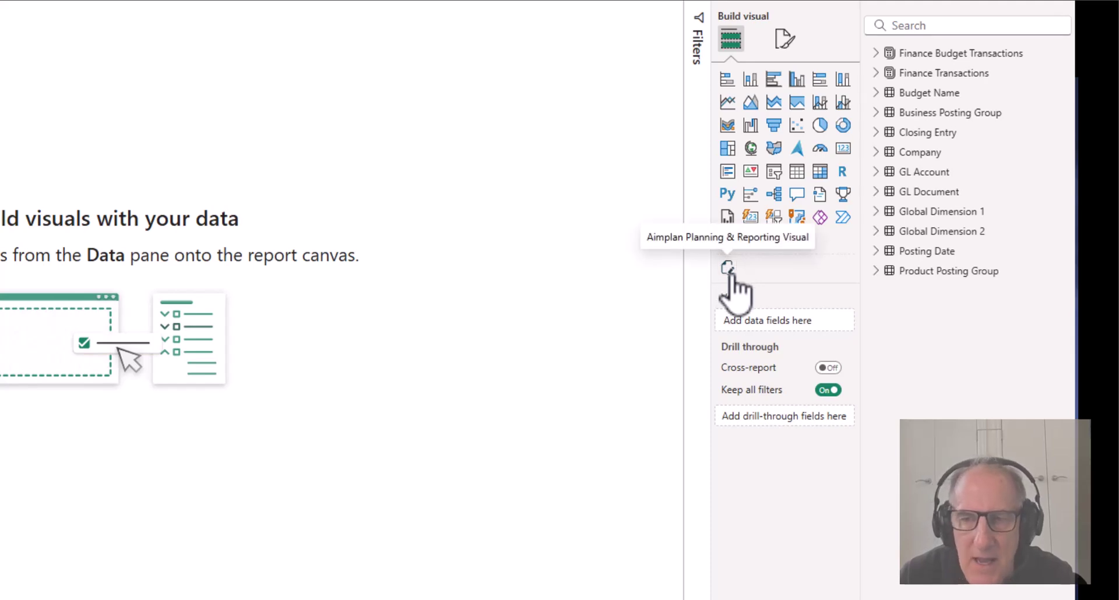
- Place the Aimplan Planning & Reporting Visual on the page and enlarge it to fill most of the canvas
click(728, 268)
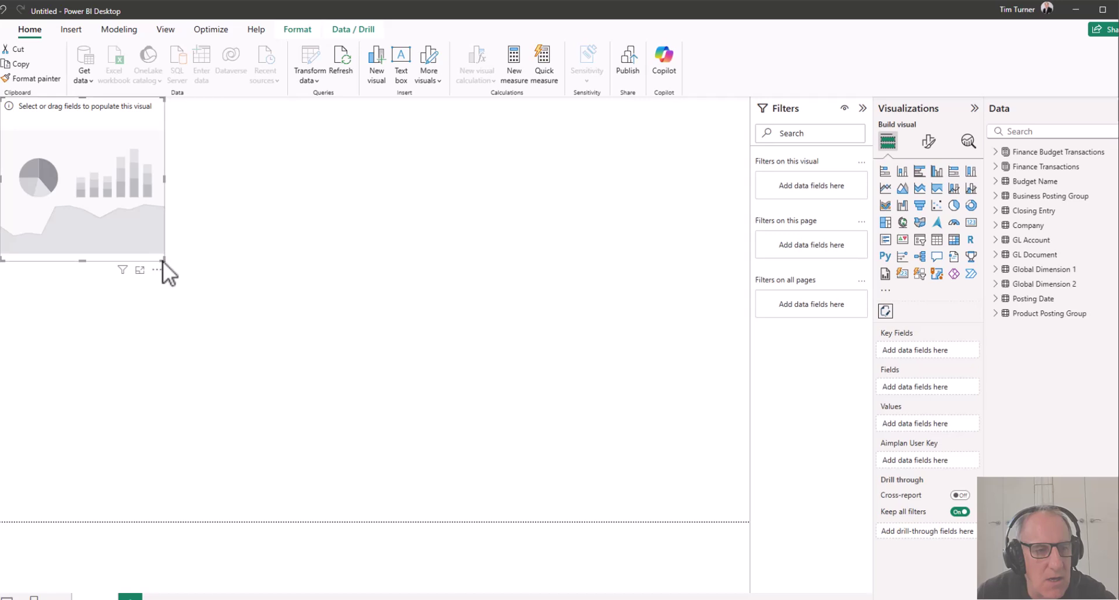
drag(164, 262, 609, 456)
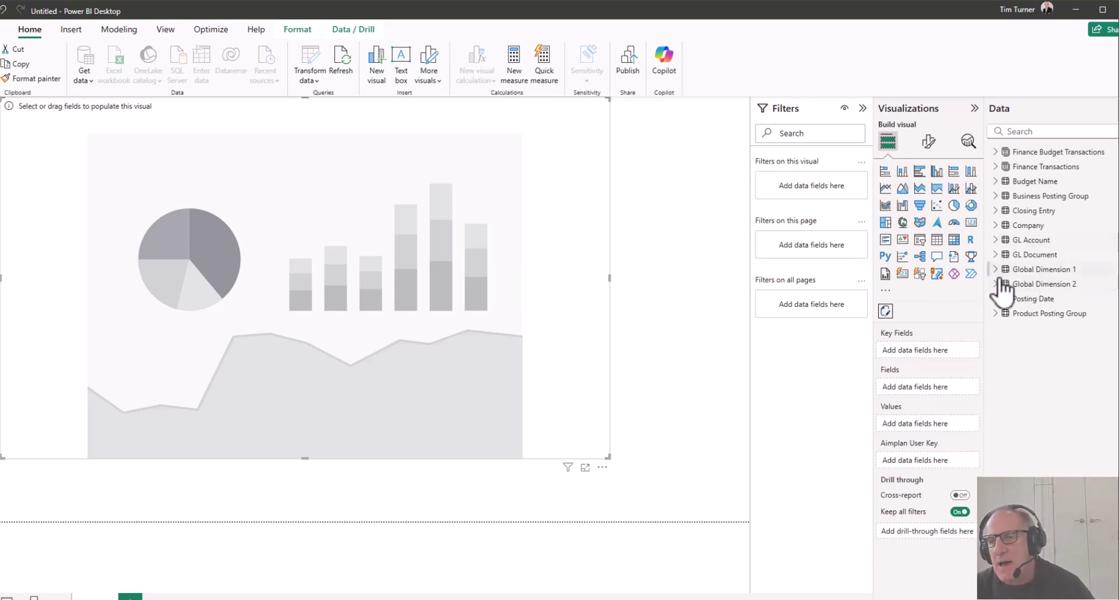
- Add Account Category, Account SubCategory and GL Account from GL Account, plus Product Posting Group, to the visual's Fields
click(997, 242)
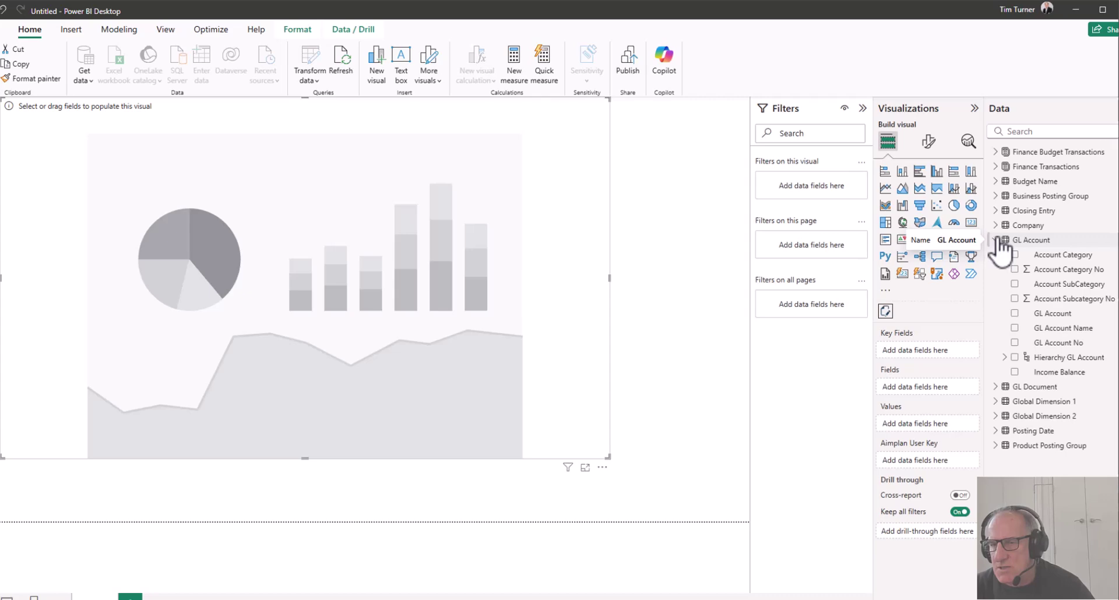
drag(1044, 269, 948, 393)
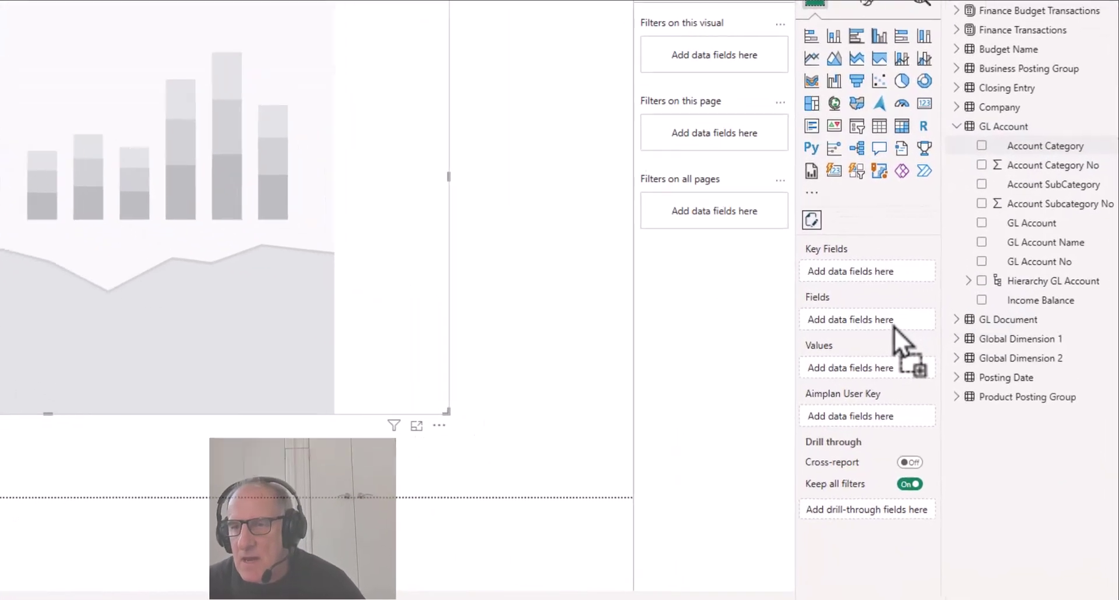
drag(894, 328, 890, 326)
drag(1072, 187, 896, 269)
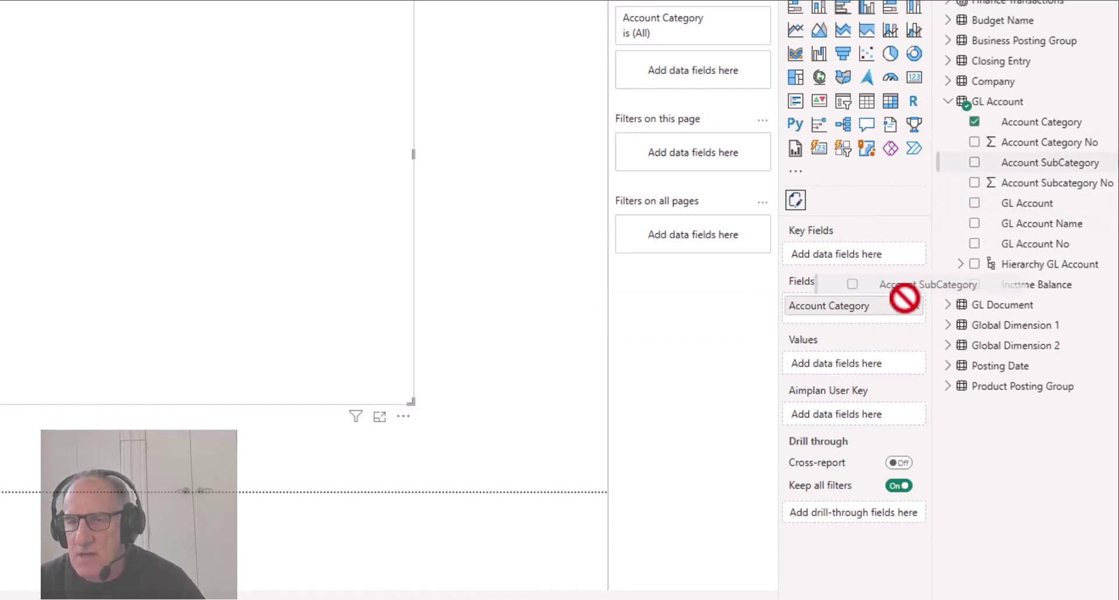
drag(1032, 220, 890, 347)
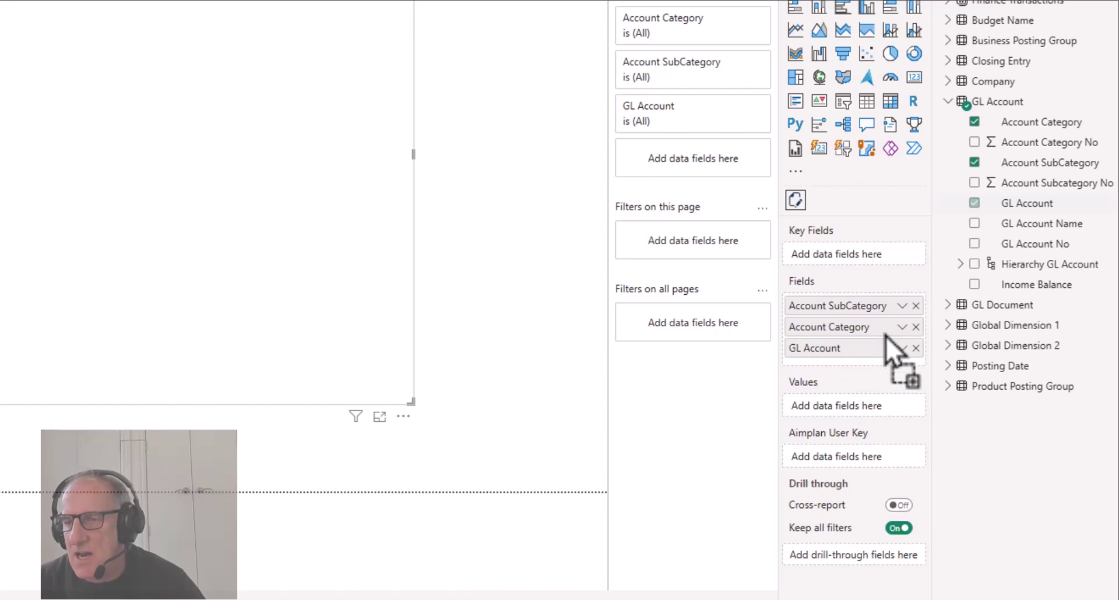
click(949, 386)
drag(1029, 408, 872, 362)
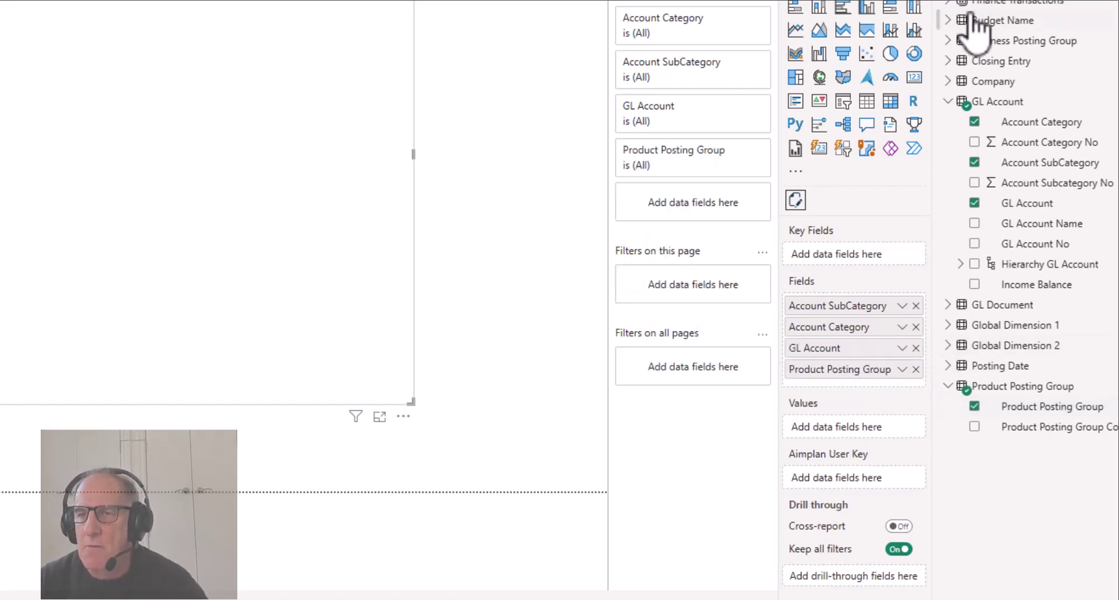
- Add the Finance Transactions Amount measure to the visual's Values and the Posting Date Month to its Fields
scroll(947, 5, up, 2)
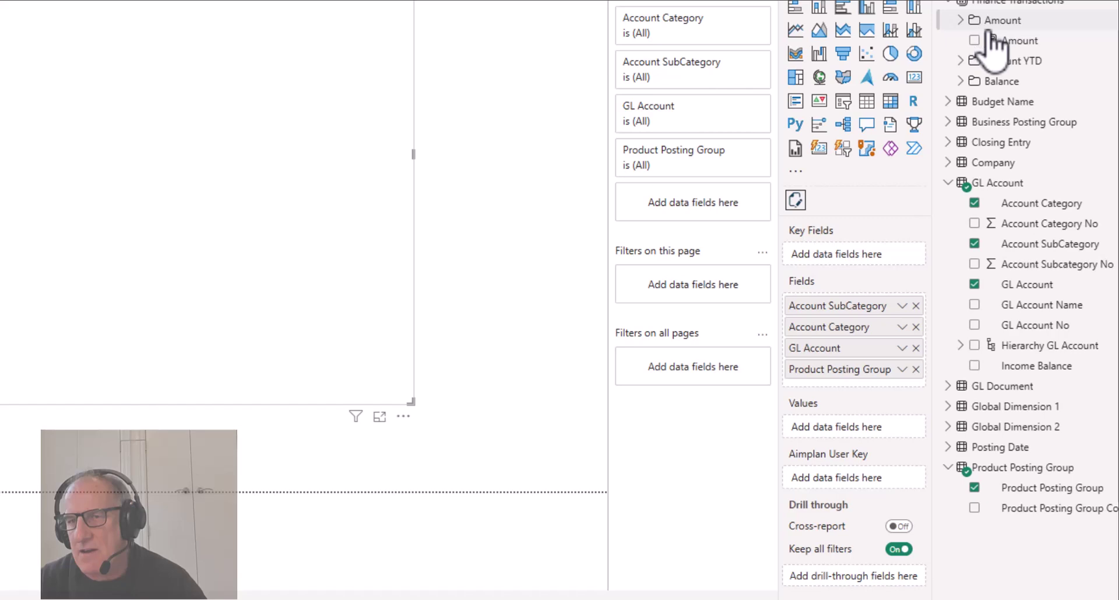
drag(994, 41, 857, 440)
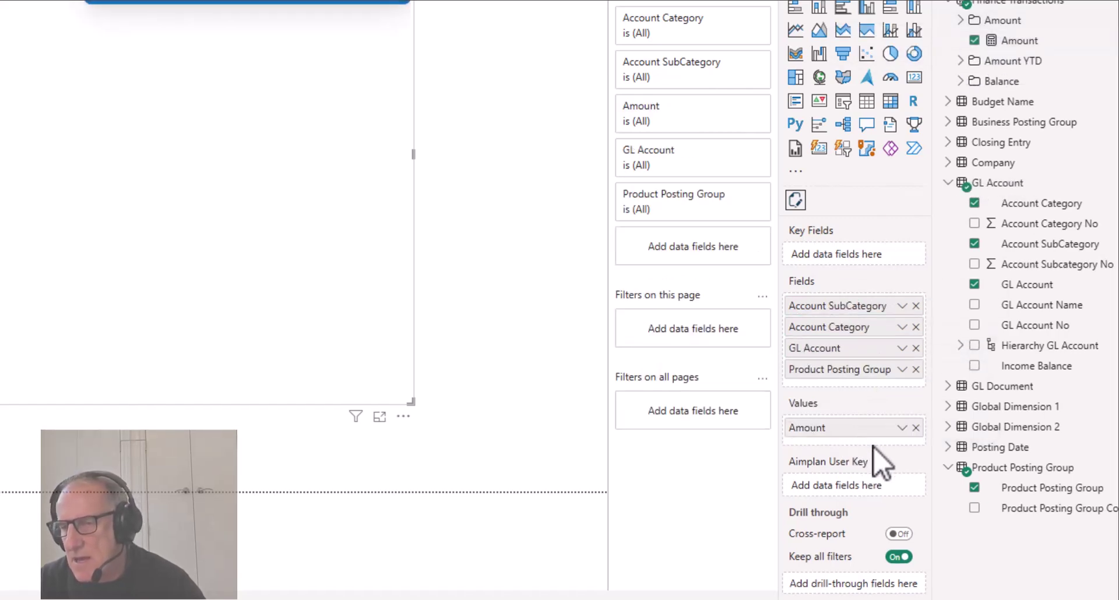
click(948, 448)
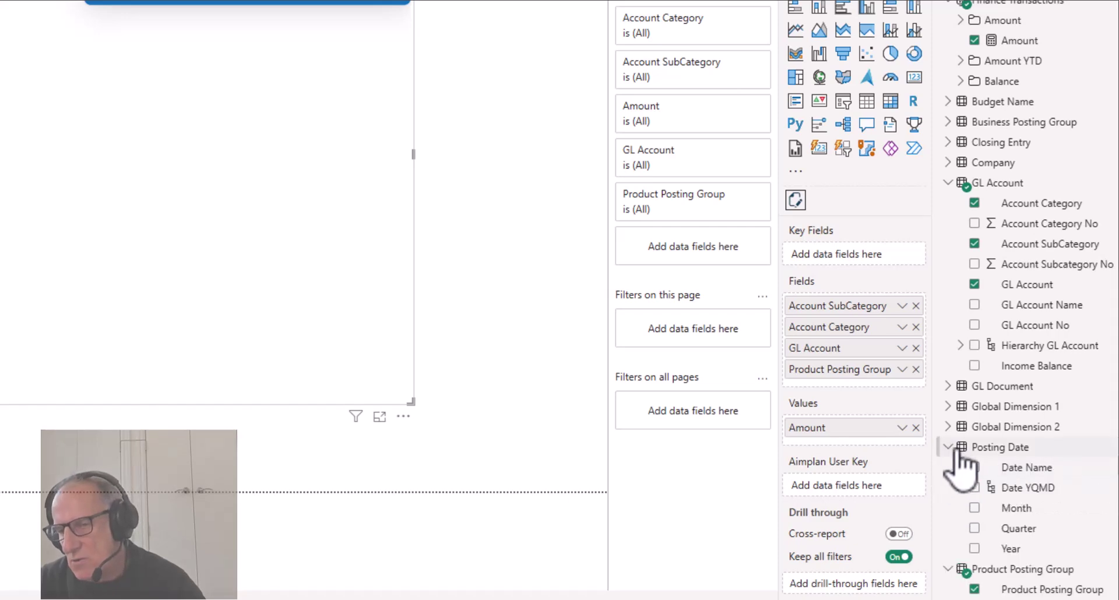
drag(1014, 505, 877, 385)
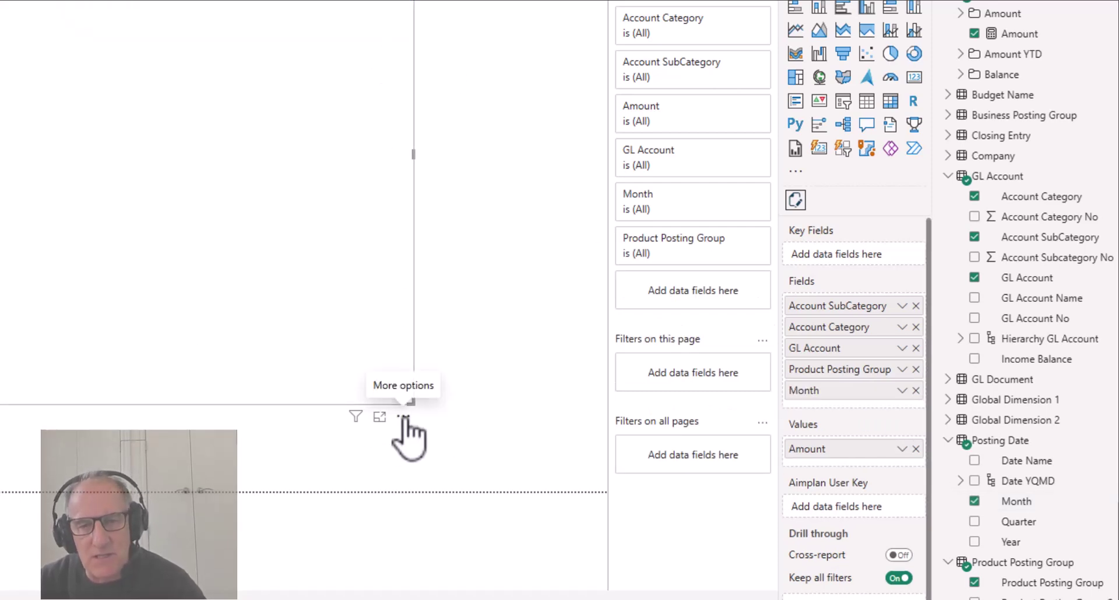
- Open the Aimplan visual for editing and create a column section named Periods with Month as field and Amount as value
click(403, 416)
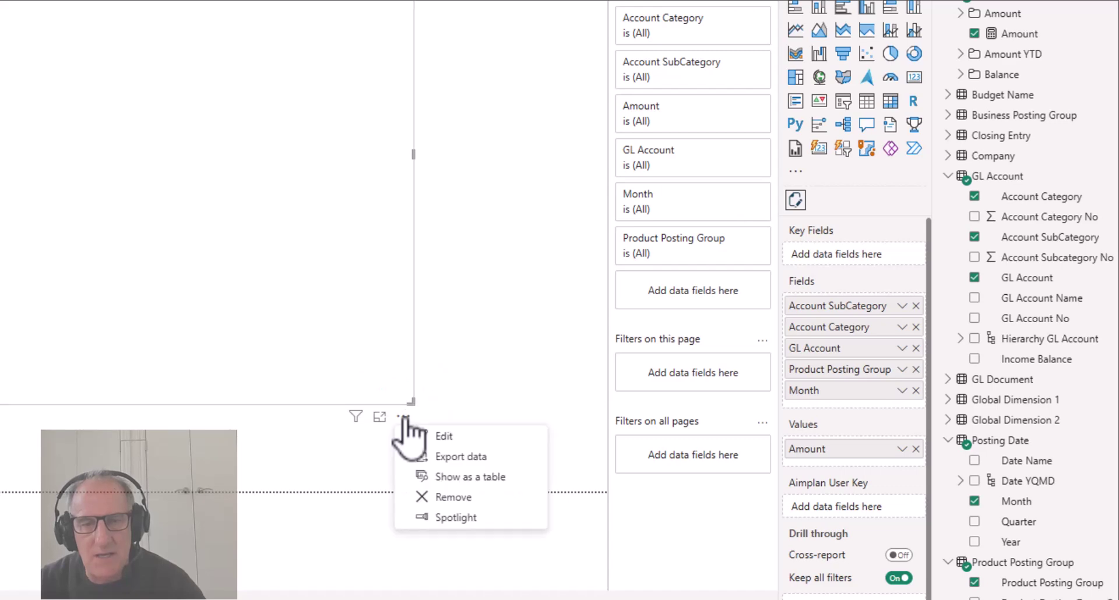
click(440, 438)
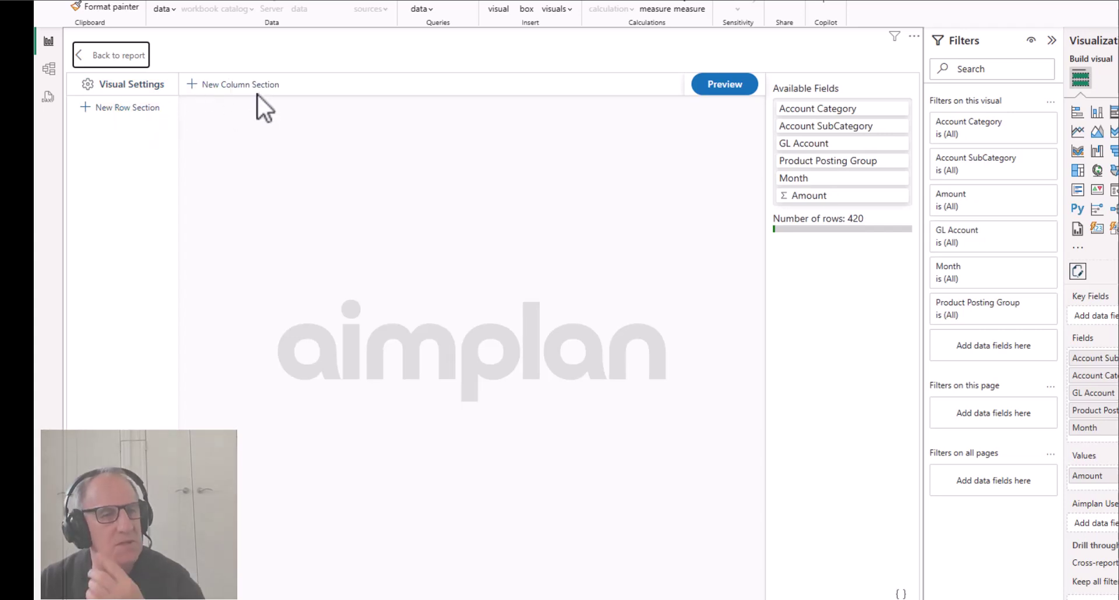
click(220, 88)
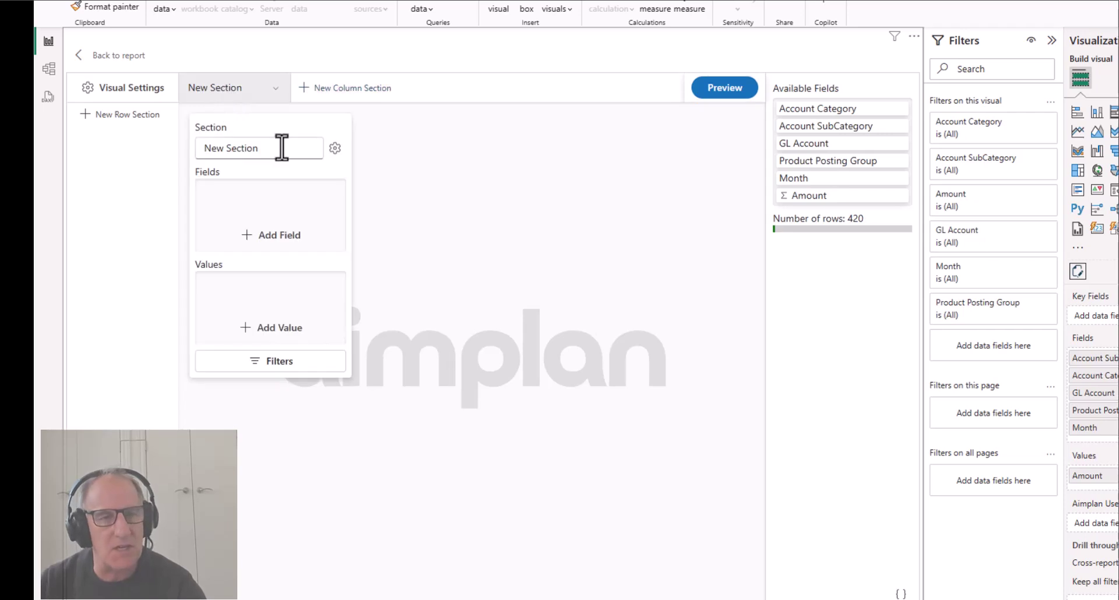
drag(280, 148, 166, 140)
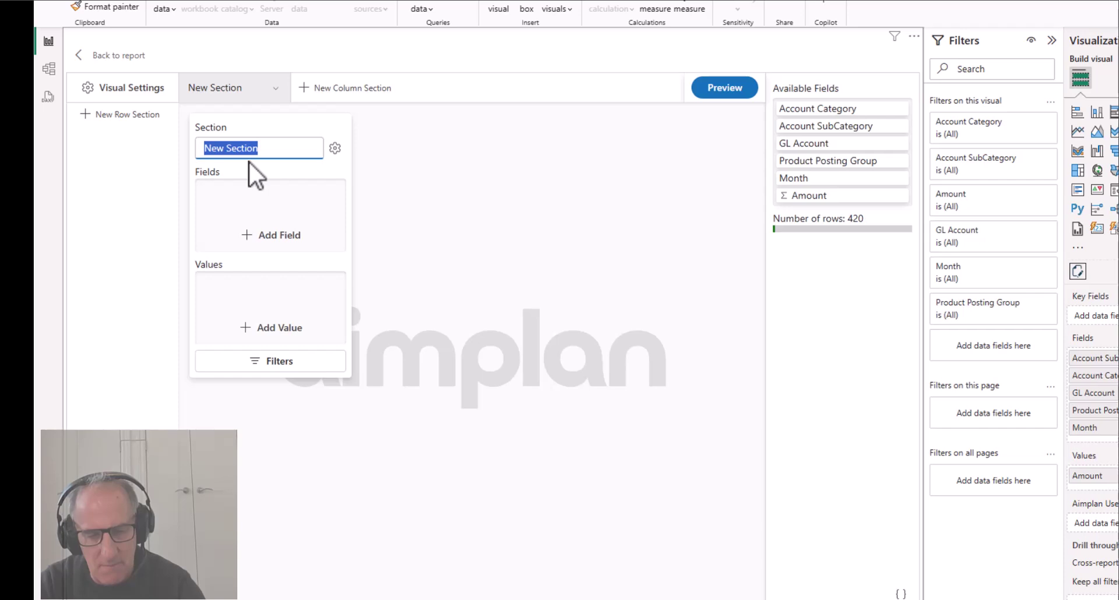
text(u)
key(BackSpace)
text(Periods)
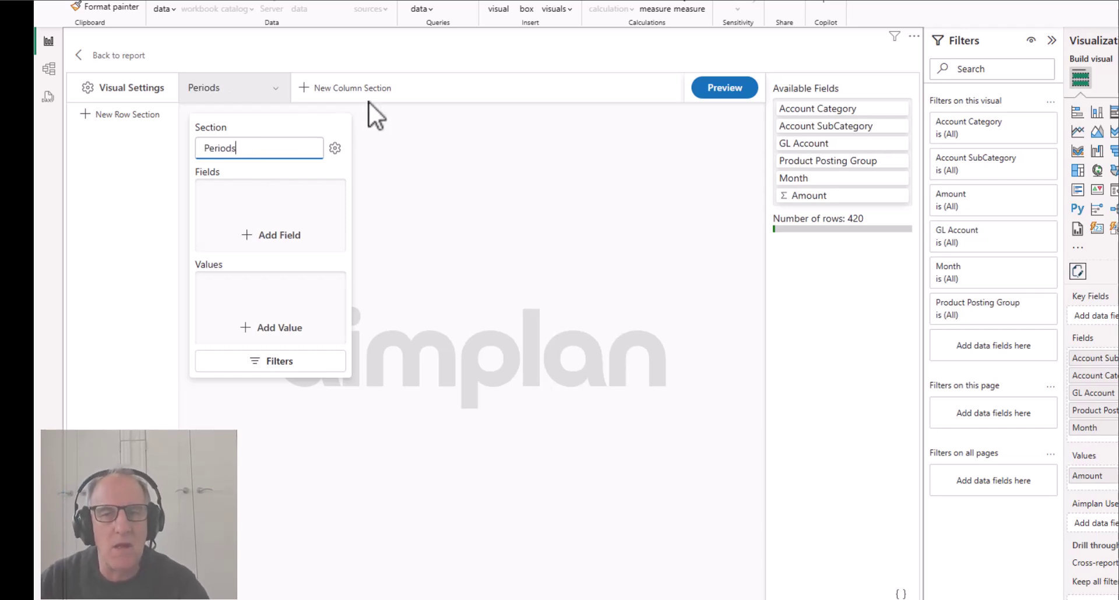
drag(794, 169, 280, 194)
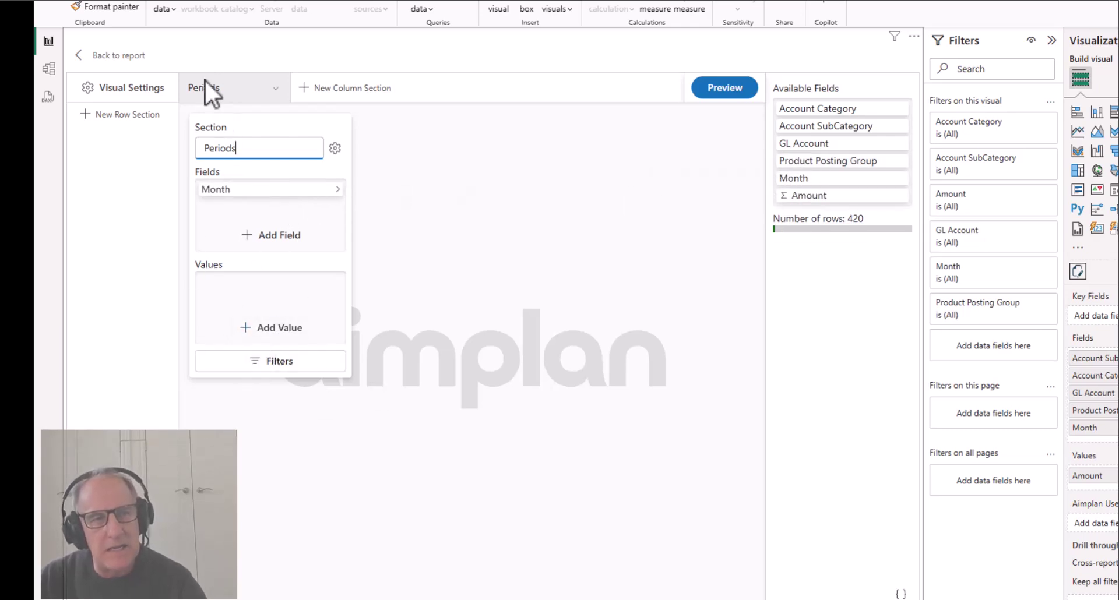
drag(812, 196, 264, 302)
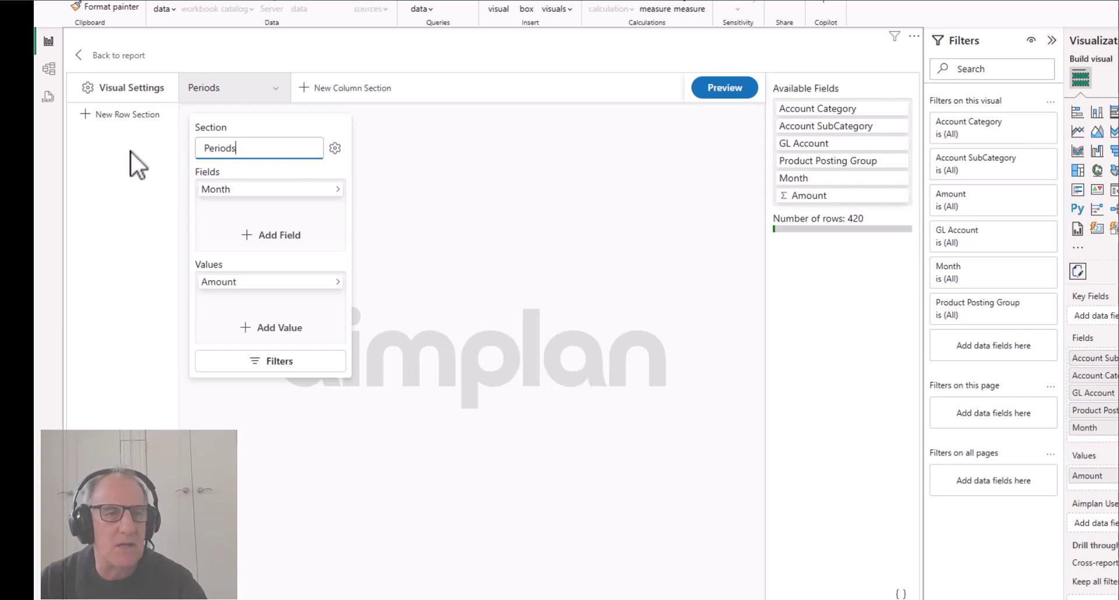
- Create a row section named Income with Product Posting Group as its field
click(120, 115)
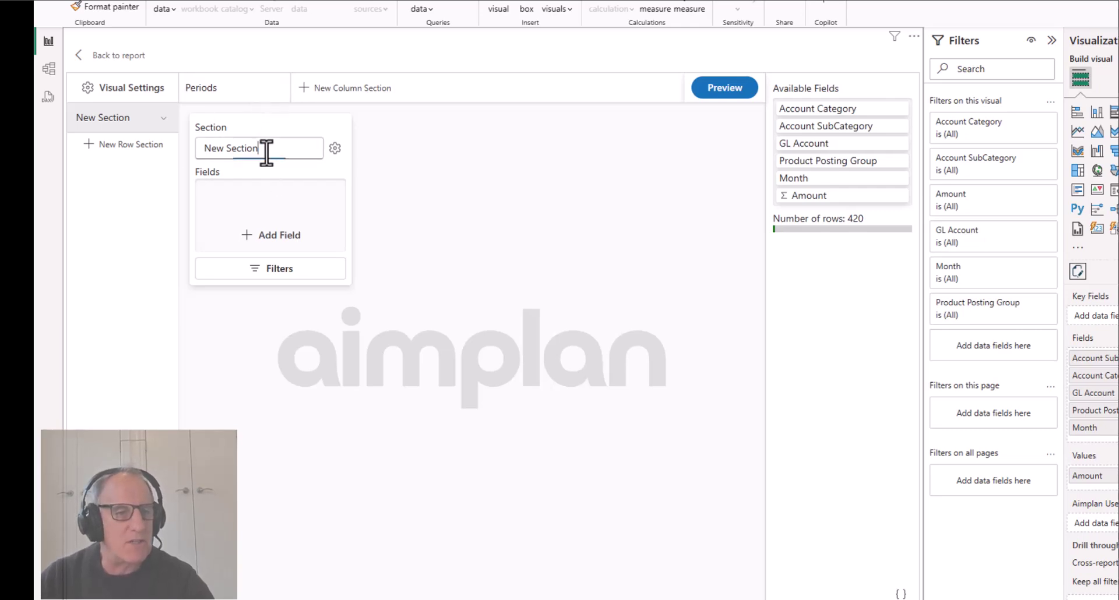
drag(267, 154, 149, 163)
text(Inco)
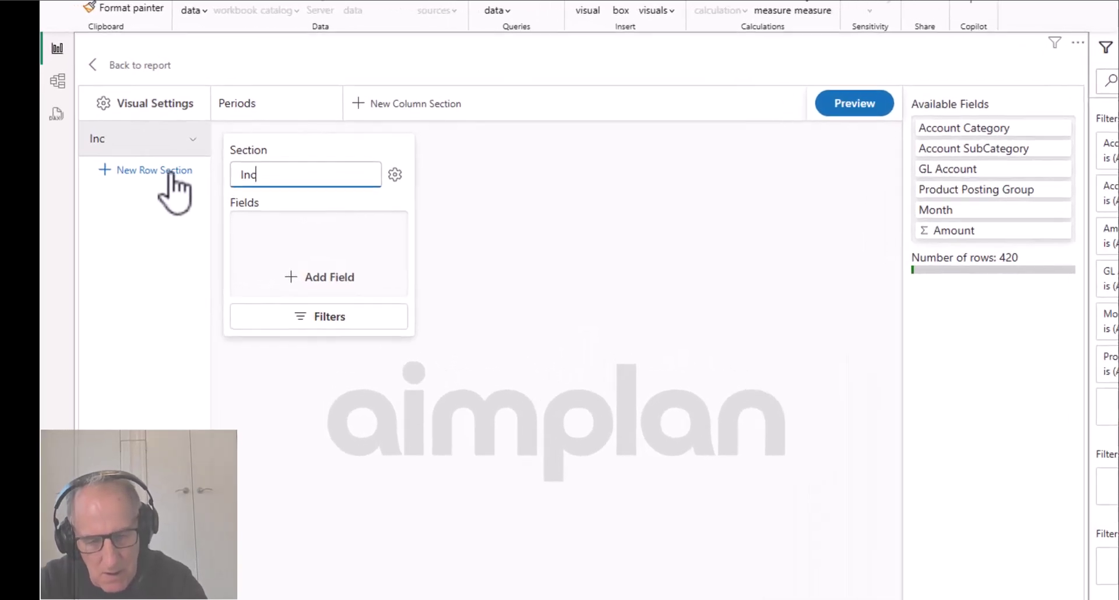
text(me)
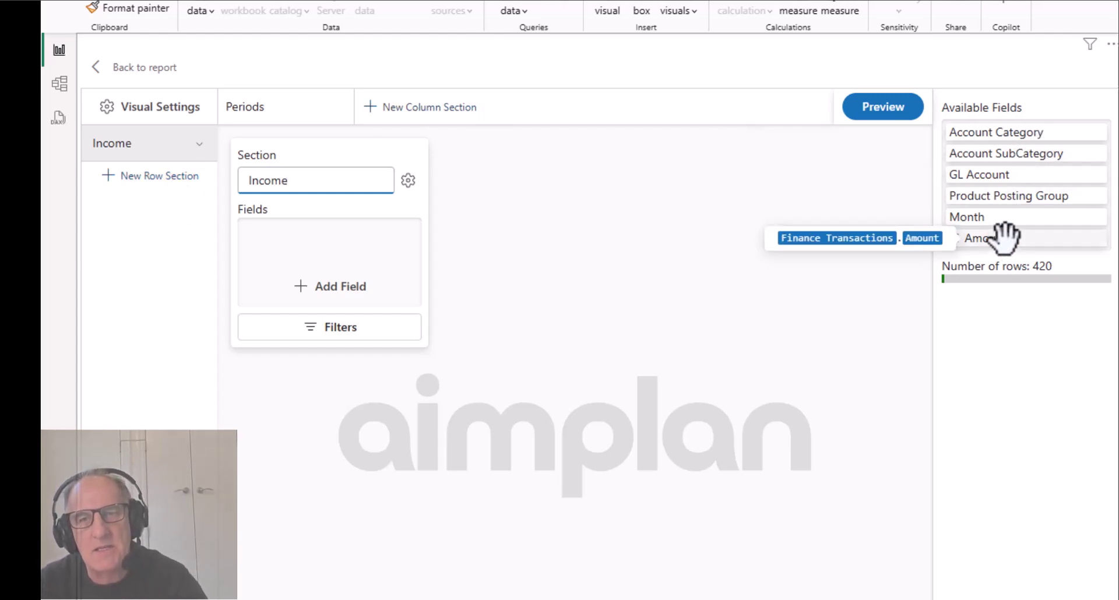
drag(1018, 195, 317, 269)
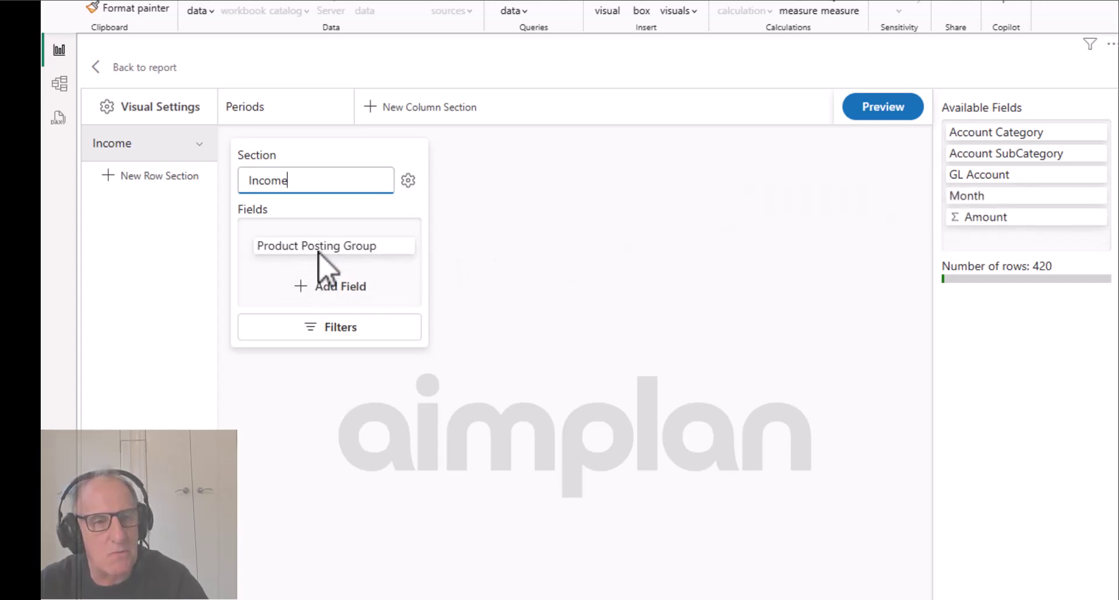
drag(318, 252, 319, 257)
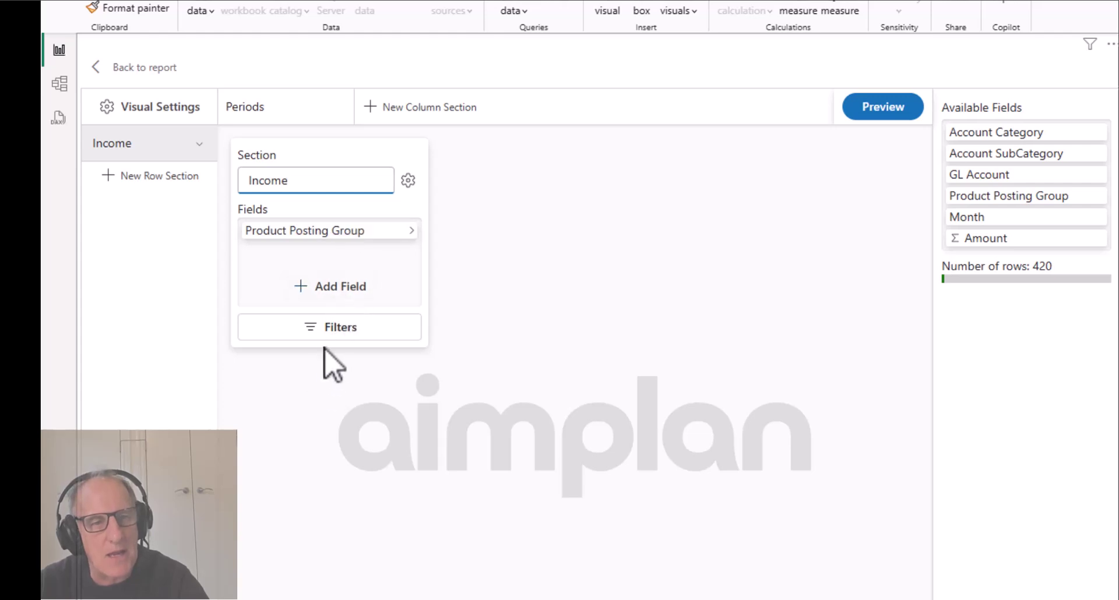
- Add a section filter to the Income row section so that Account Category is one of Income
click(331, 328)
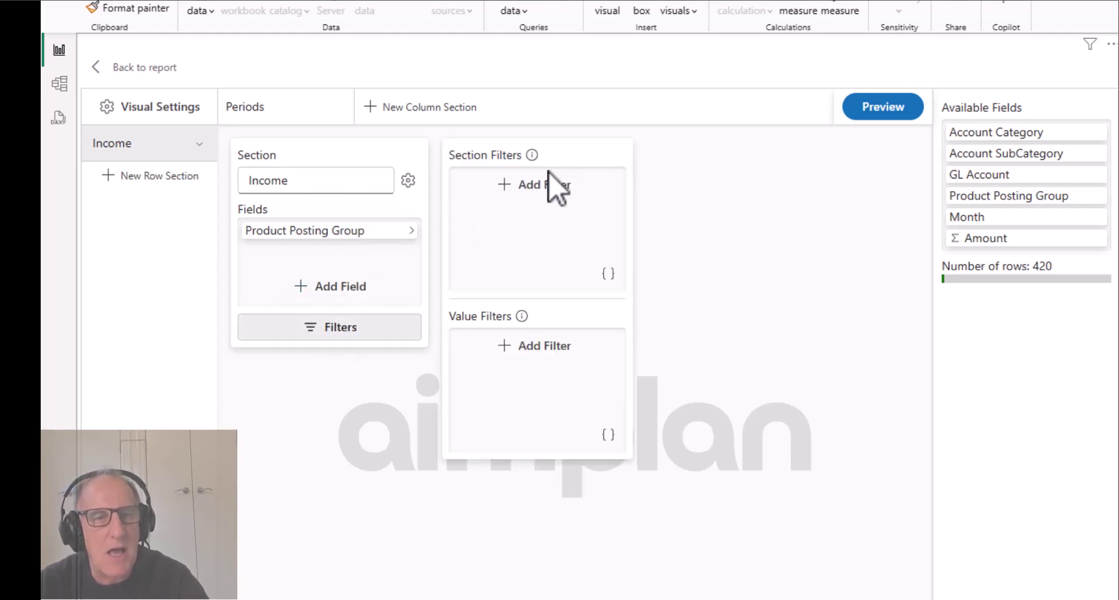
click(516, 184)
click(527, 205)
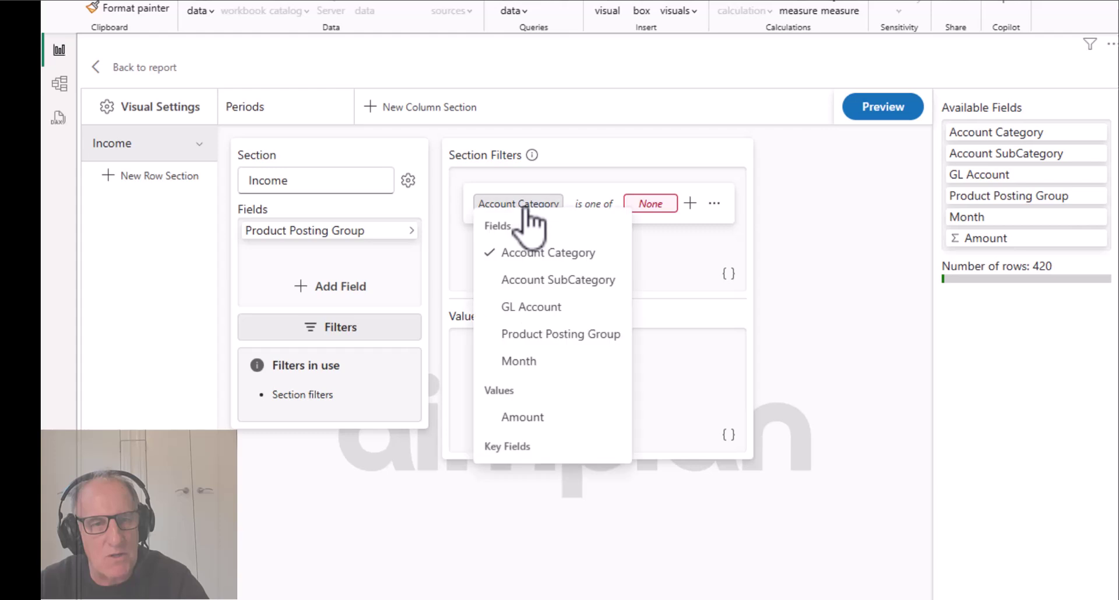
click(651, 204)
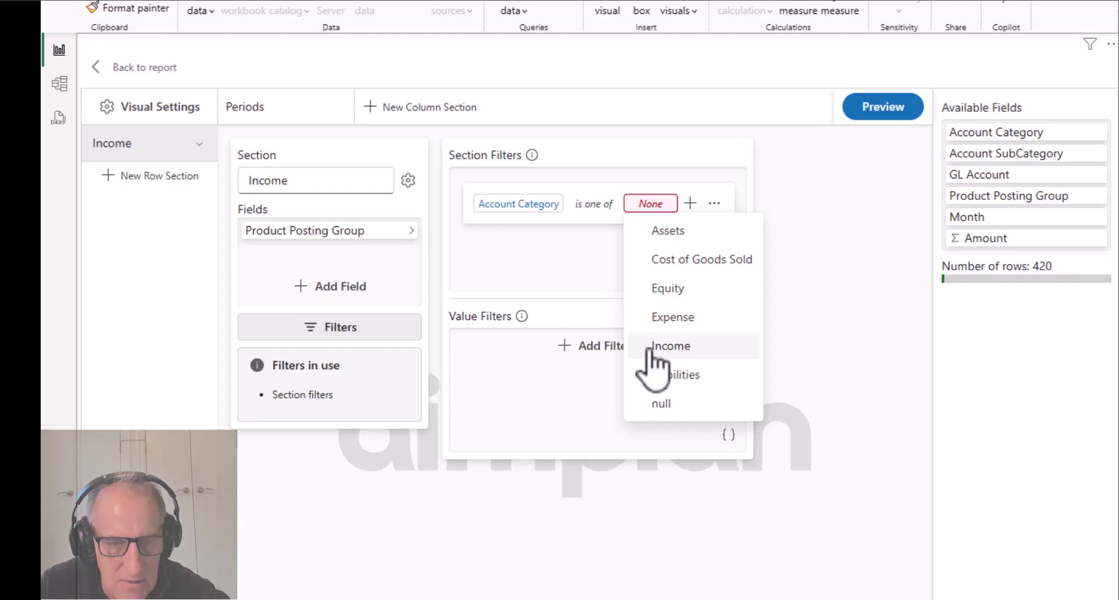
click(509, 291)
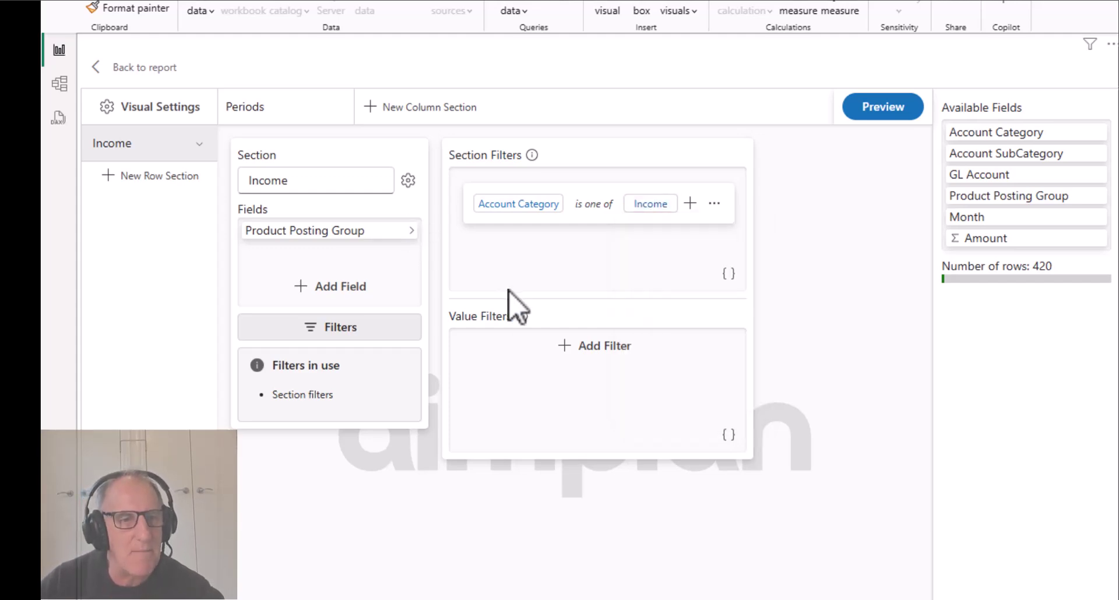
- Add a total row after the Income section with the label Total Income, and preview the report
click(408, 181)
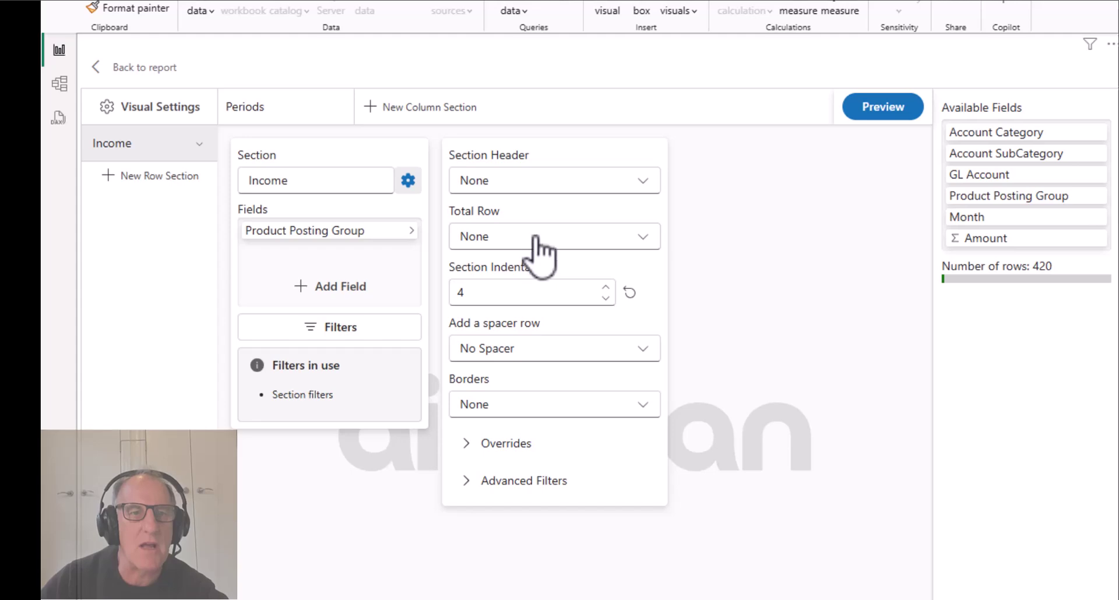
click(560, 235)
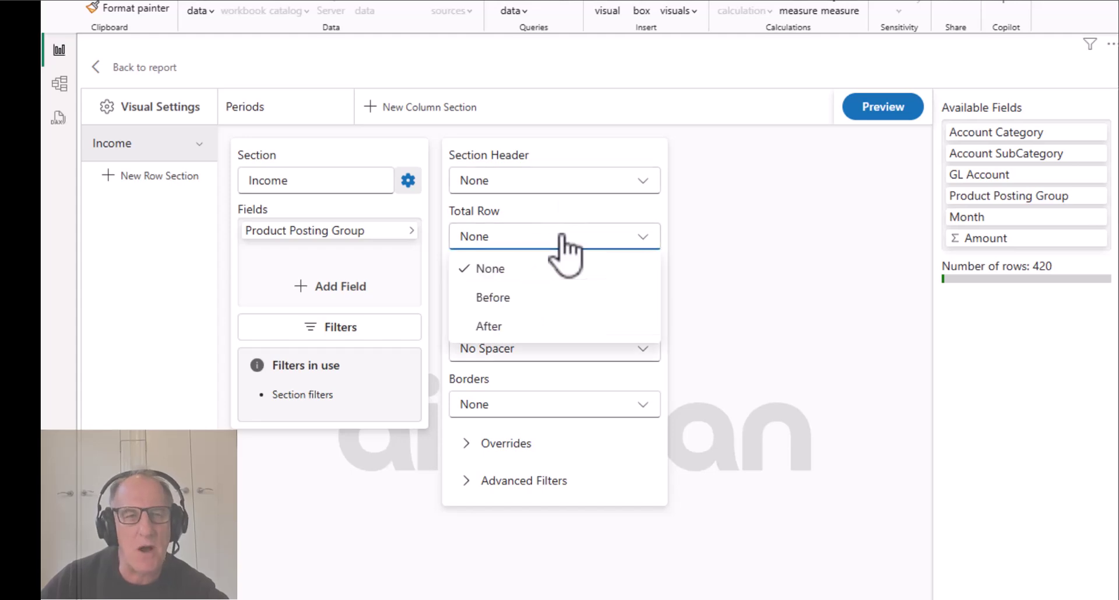
click(515, 327)
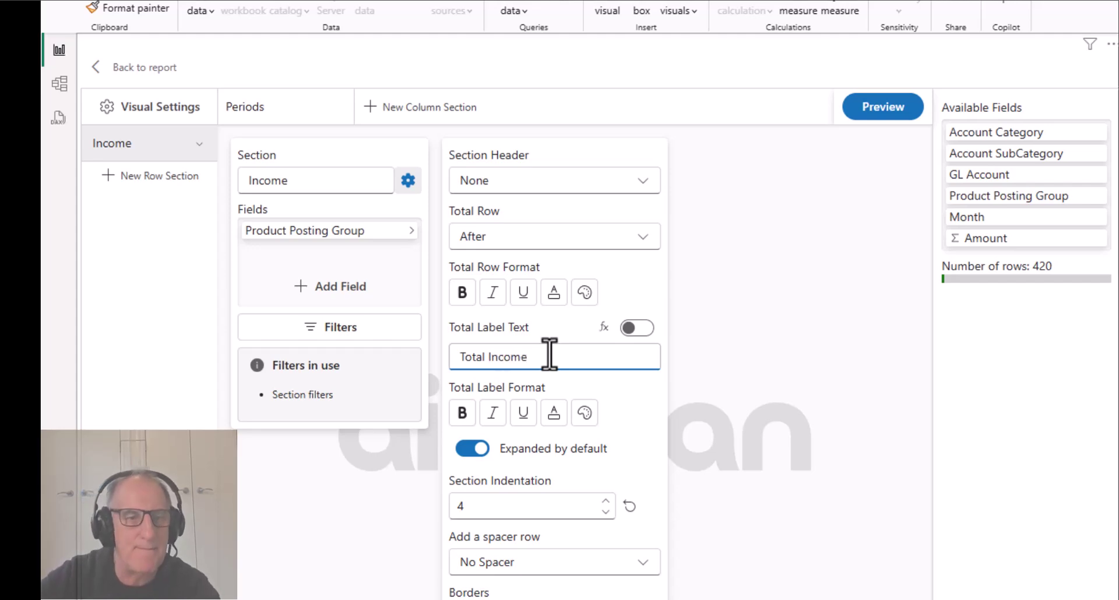
click(901, 108)
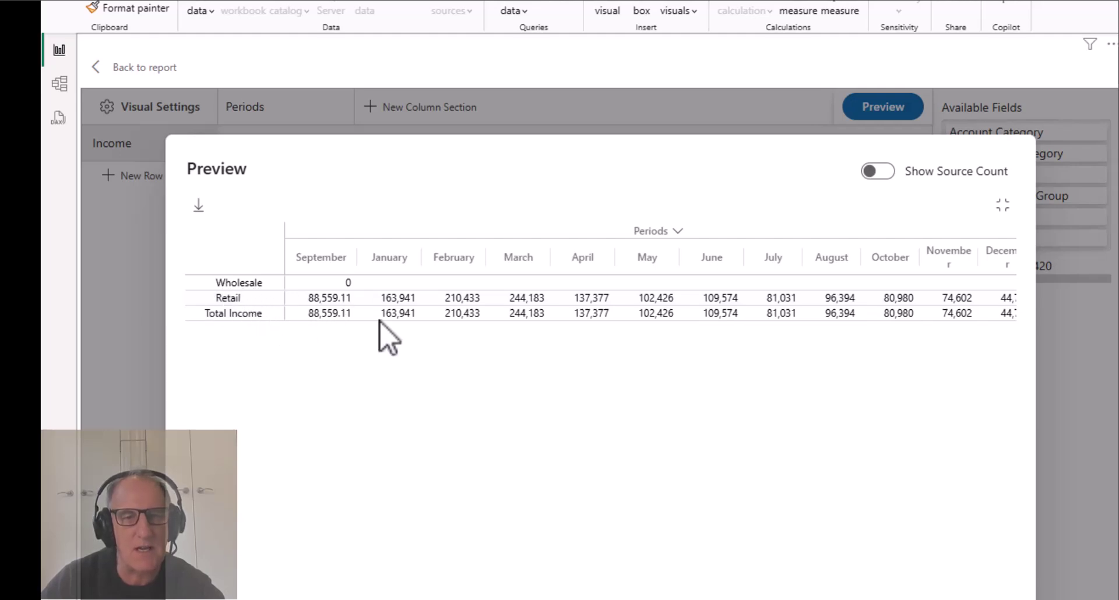
click(123, 174)
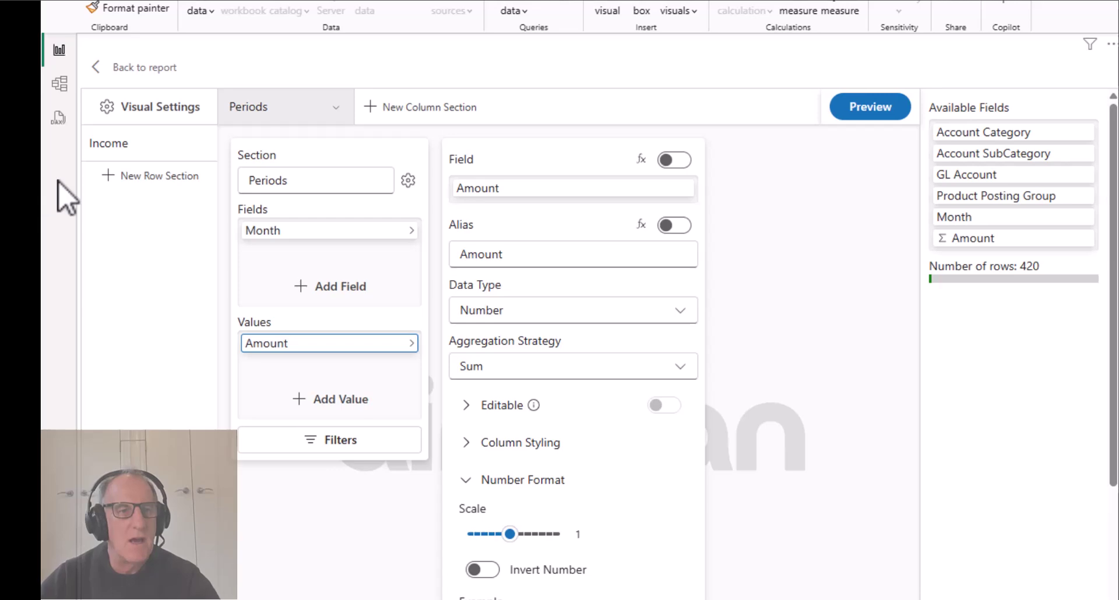
- Request another row section and authenticate with Entra ID using the Business Insights (Sandbox) instance
click(125, 146)
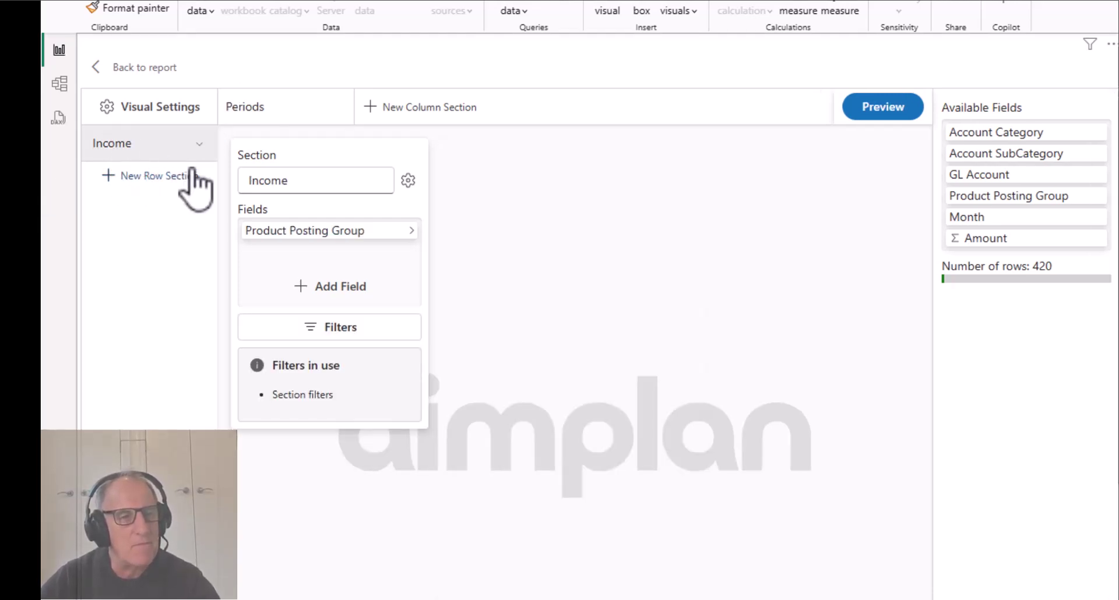
click(199, 143)
click(138, 176)
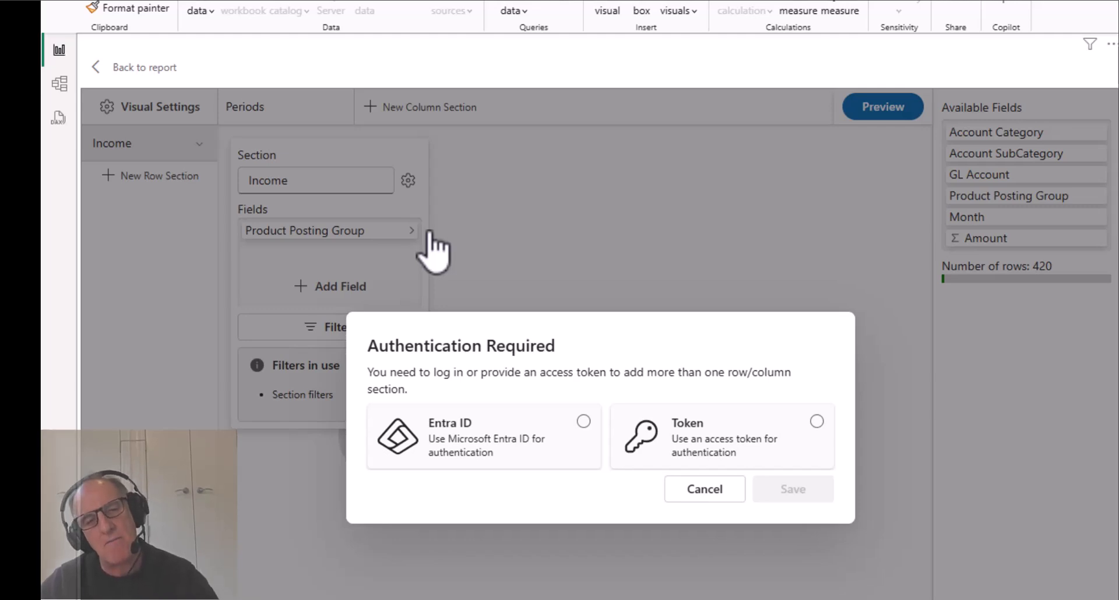
click(472, 449)
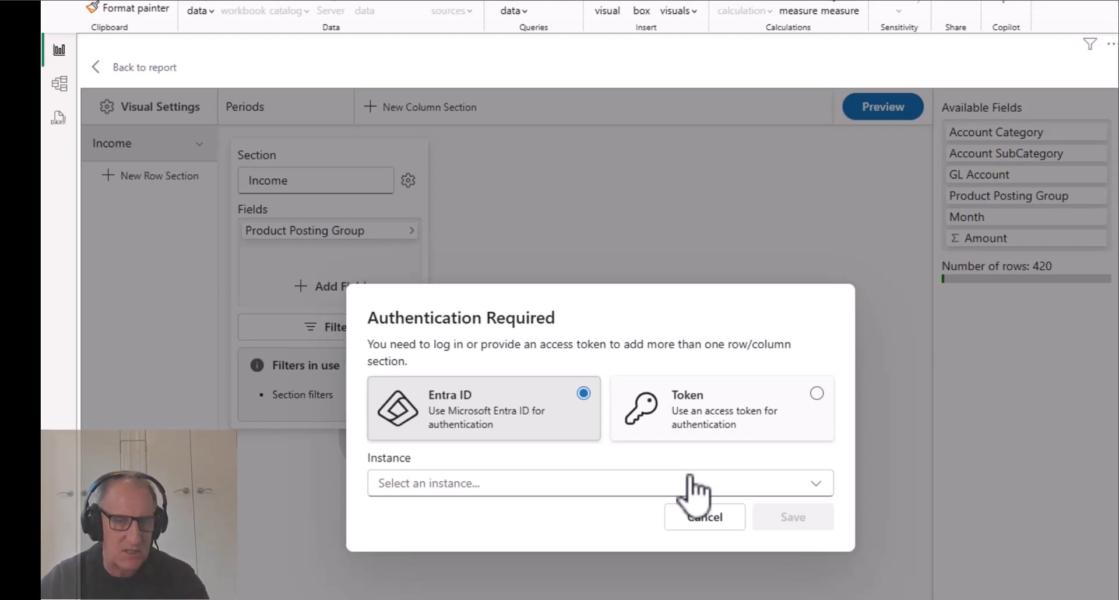
click(689, 483)
click(394, 583)
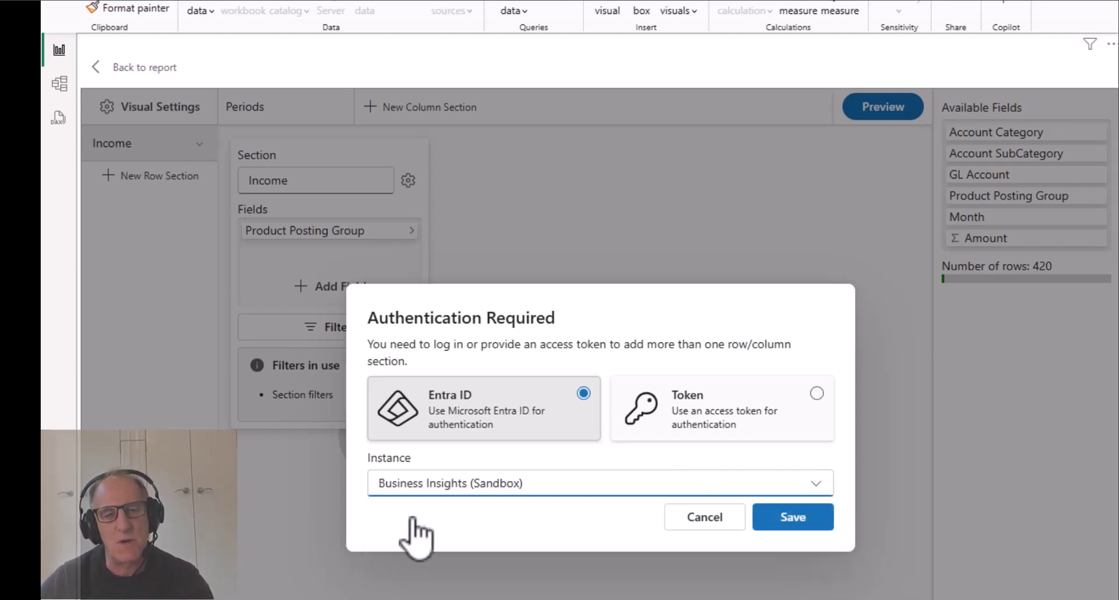
click(801, 520)
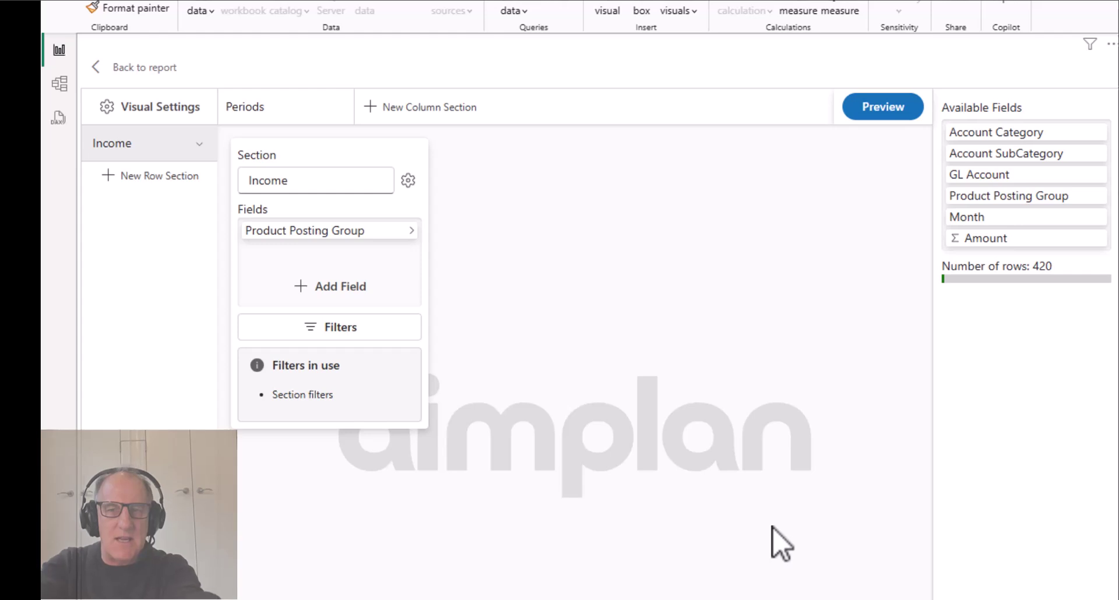
click(199, 144)
click(198, 146)
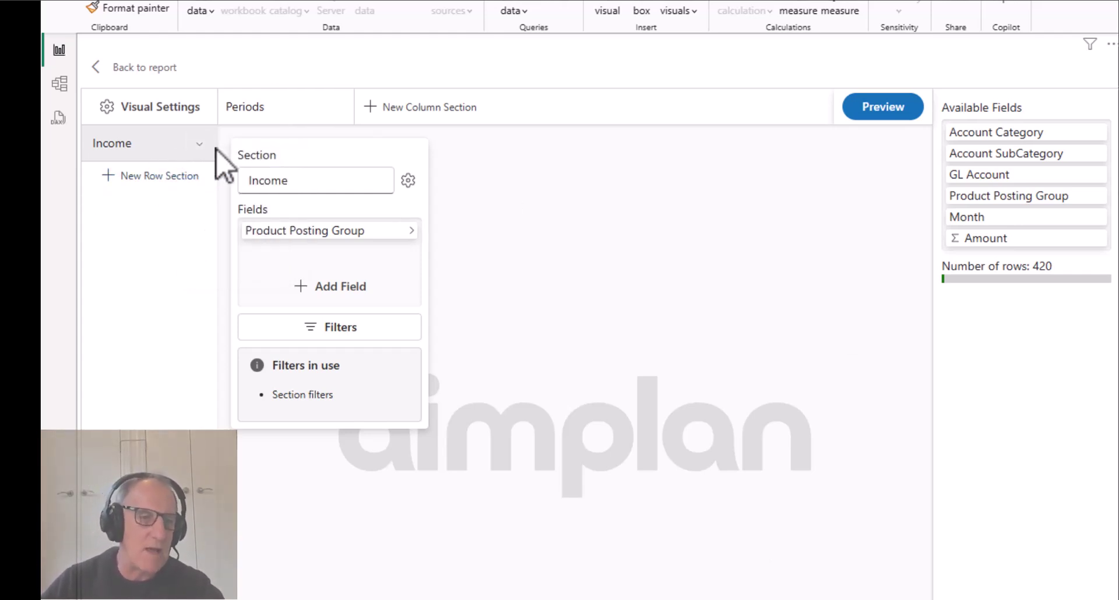
click(199, 146)
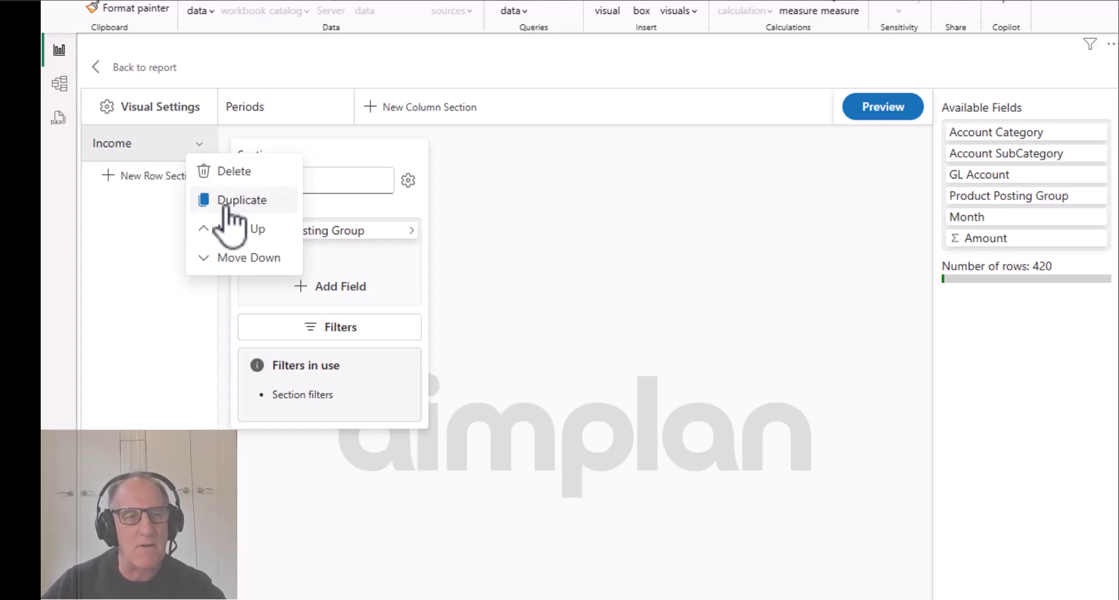
click(120, 128)
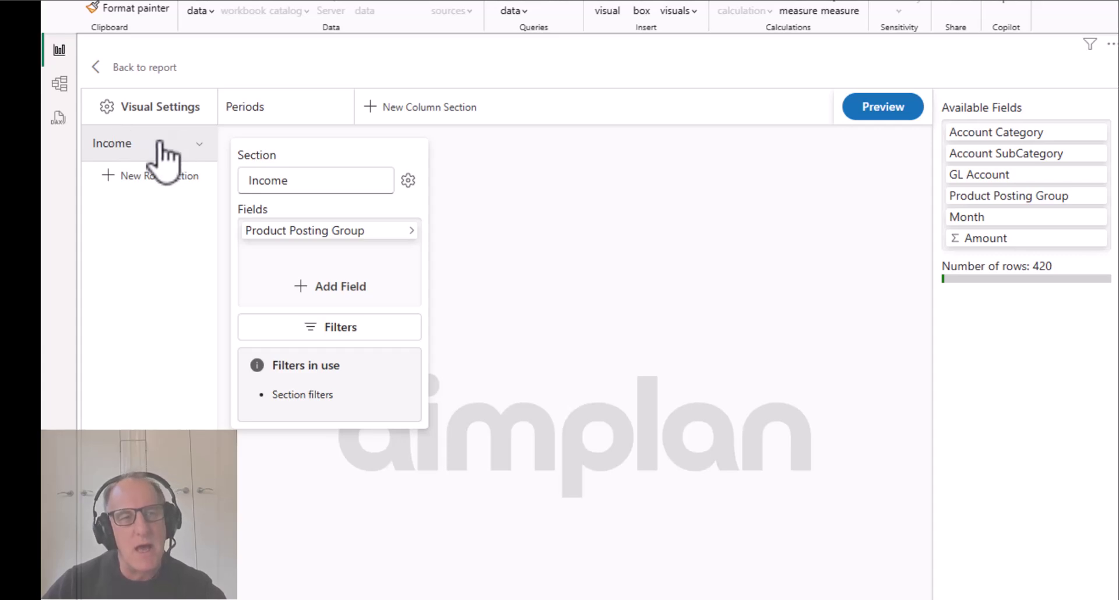
- Give the Income section's total row and total label a light grey background, and preview the result
click(408, 180)
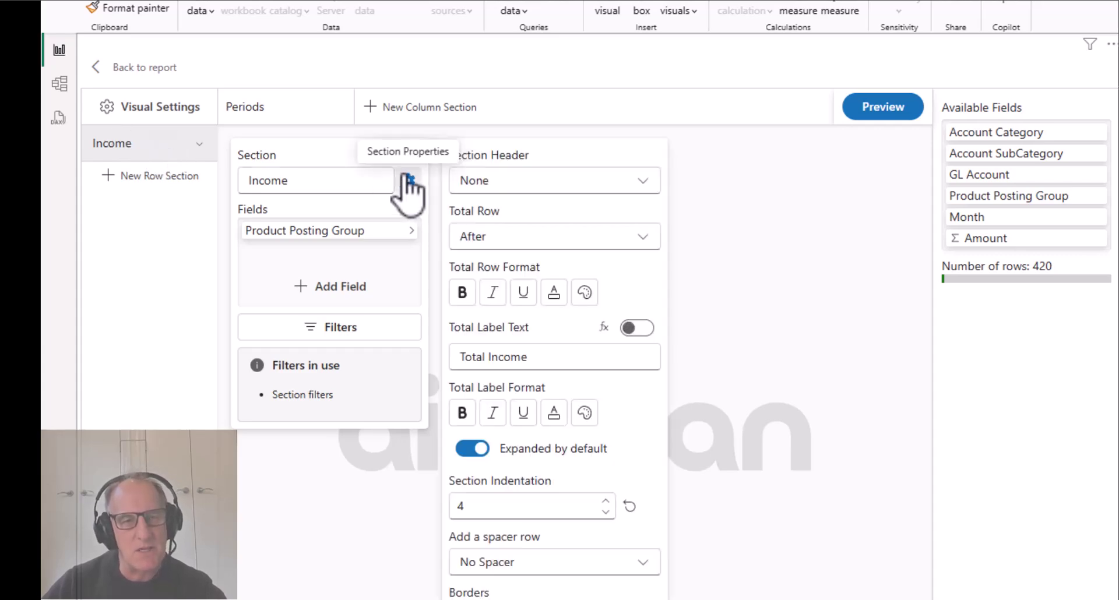
click(584, 293)
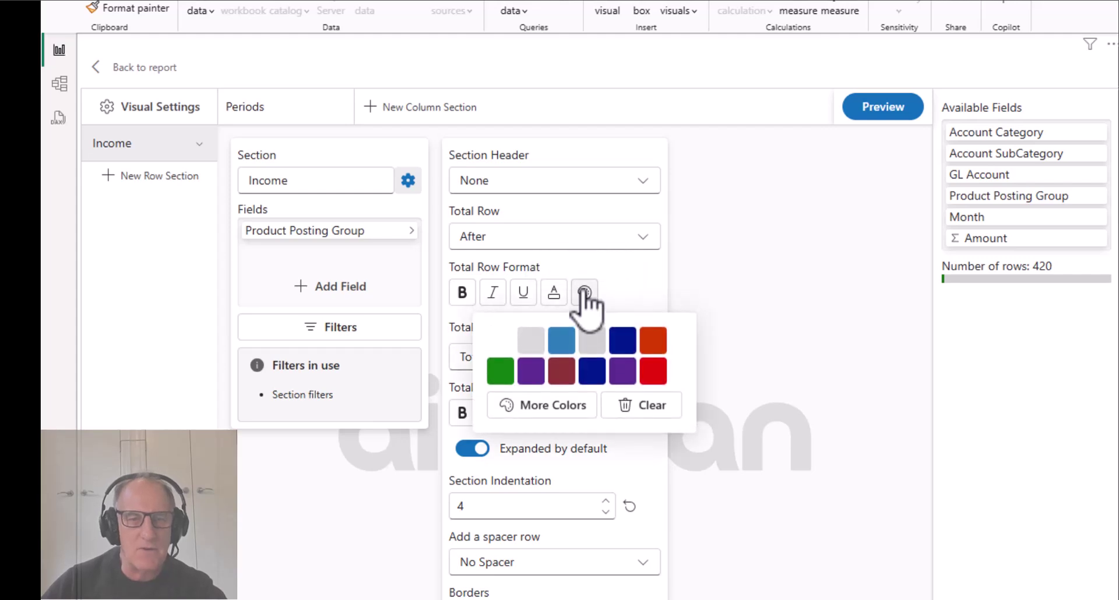
click(532, 338)
click(647, 288)
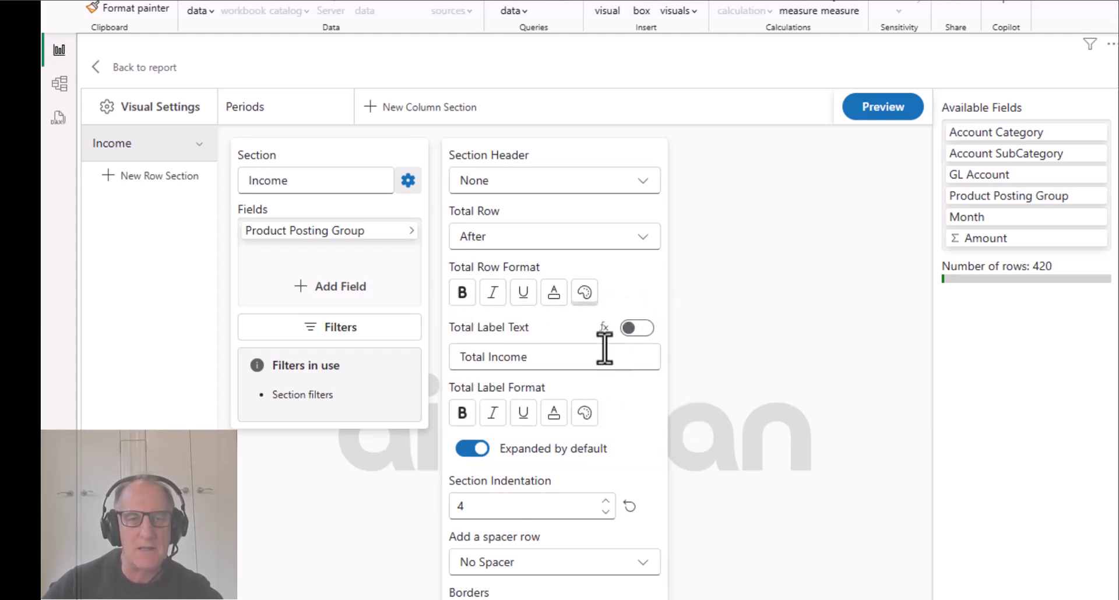
click(585, 413)
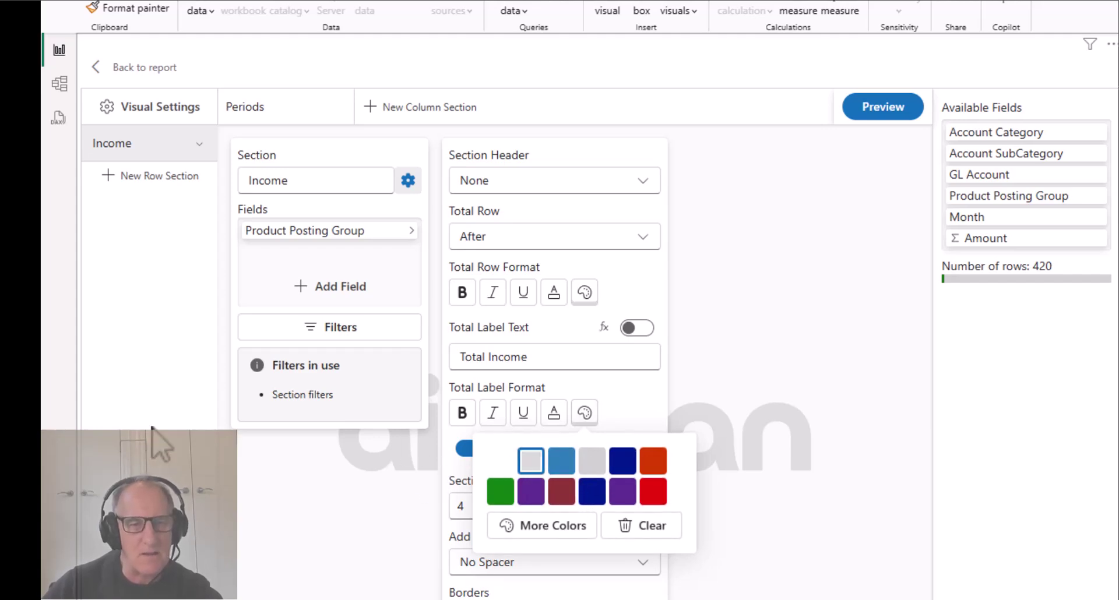
click(140, 346)
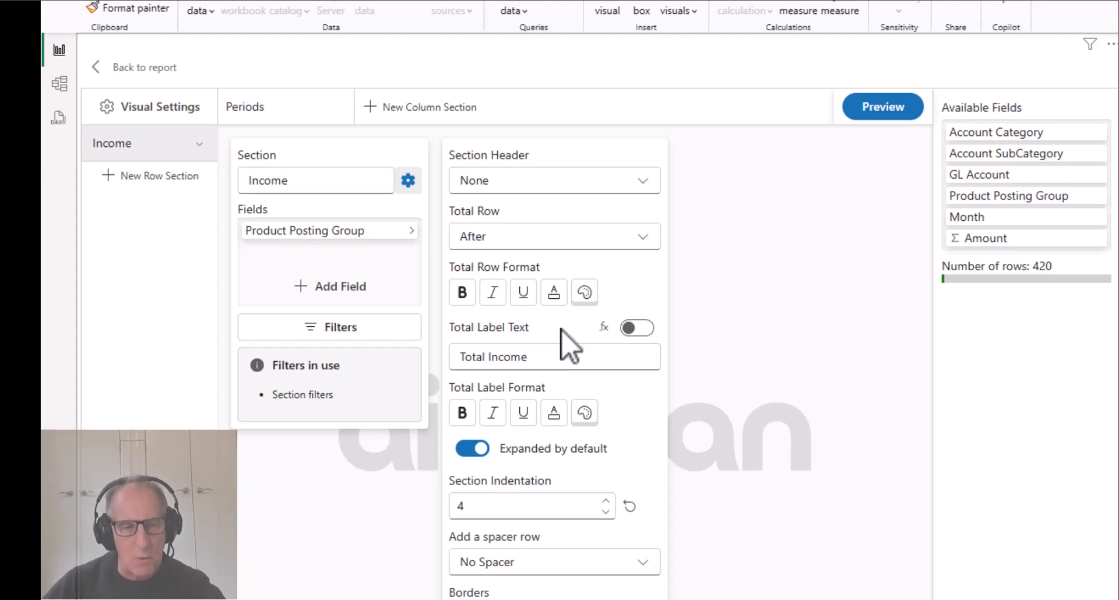
click(199, 143)
click(198, 143)
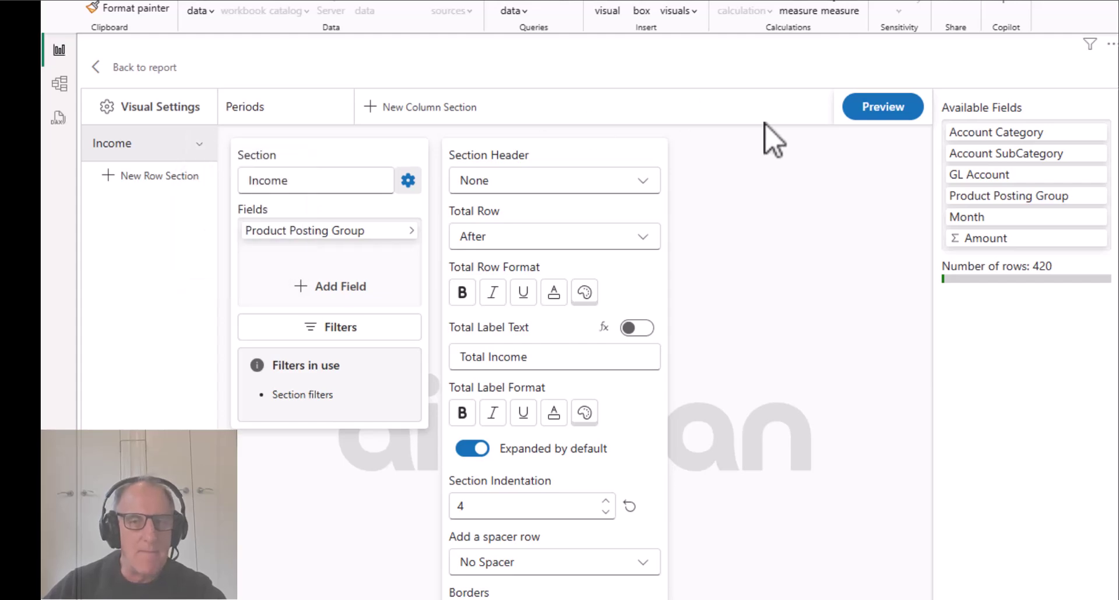
click(885, 108)
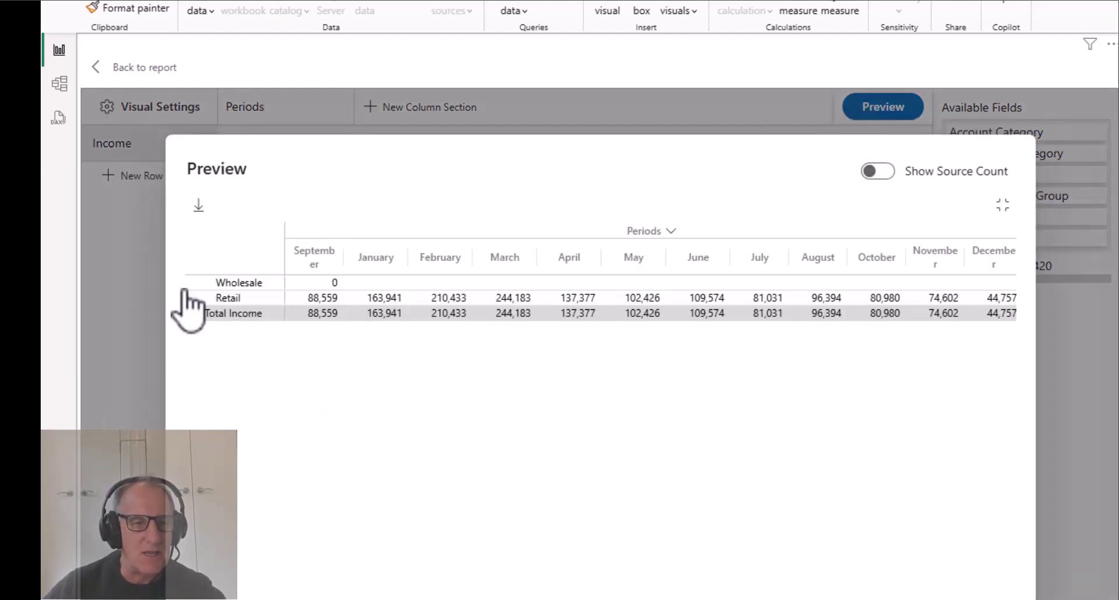
click(1052, 322)
- Duplicate the Income row section and rename the copy Cost of Sales
click(200, 144)
click(199, 143)
click(199, 144)
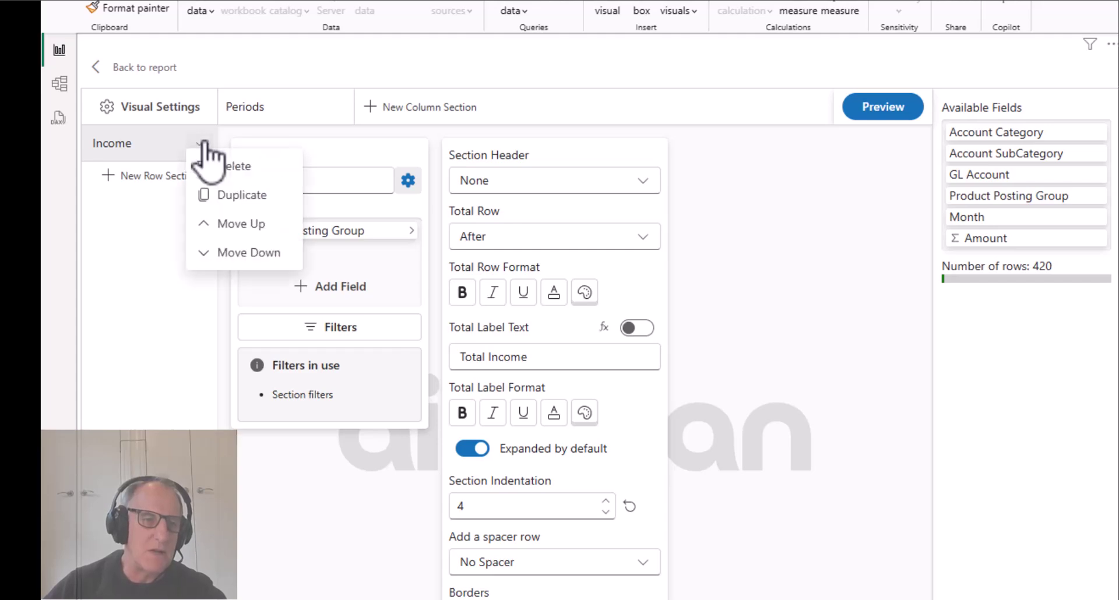
click(236, 196)
click(154, 181)
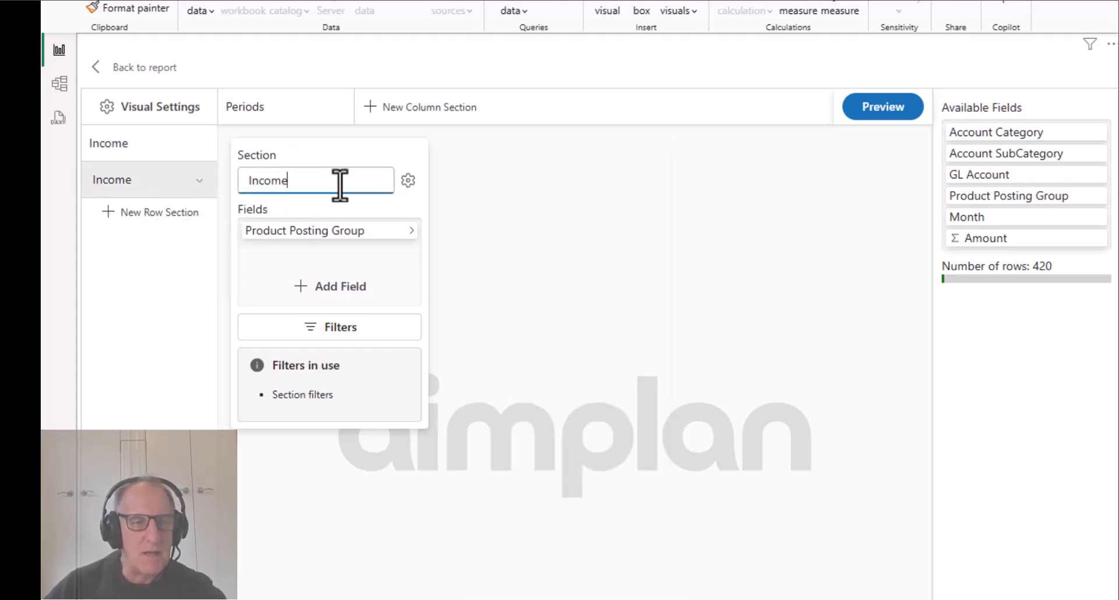
drag(337, 180, 217, 179)
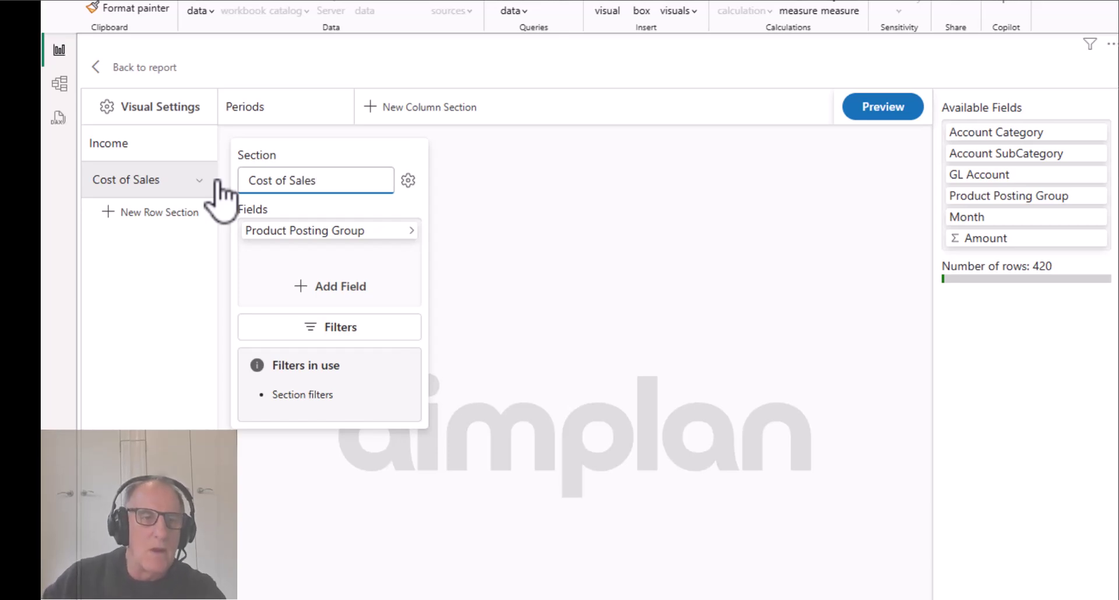
- Change the Cost of Sales section filter so that Account Category is one of Cost of Goods Sold
click(294, 228)
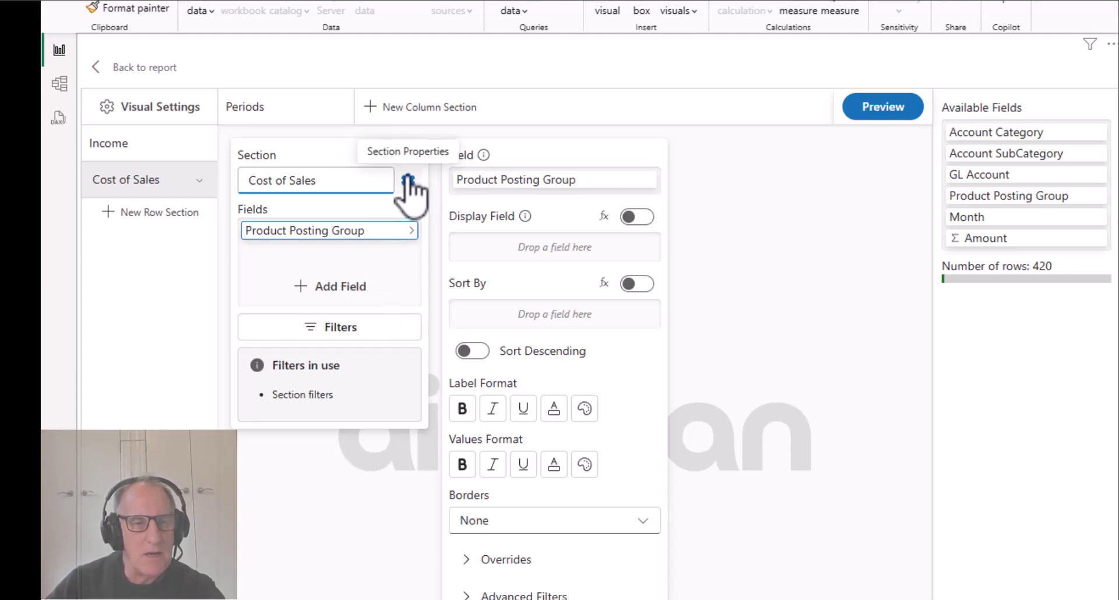
click(319, 332)
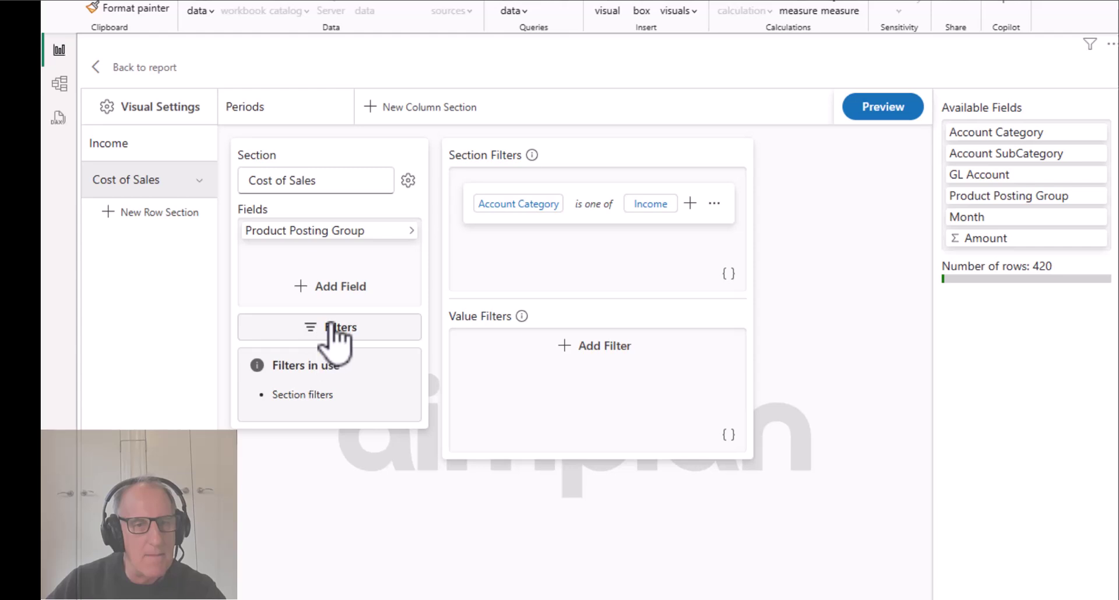
click(652, 206)
click(641, 346)
click(641, 260)
click(453, 274)
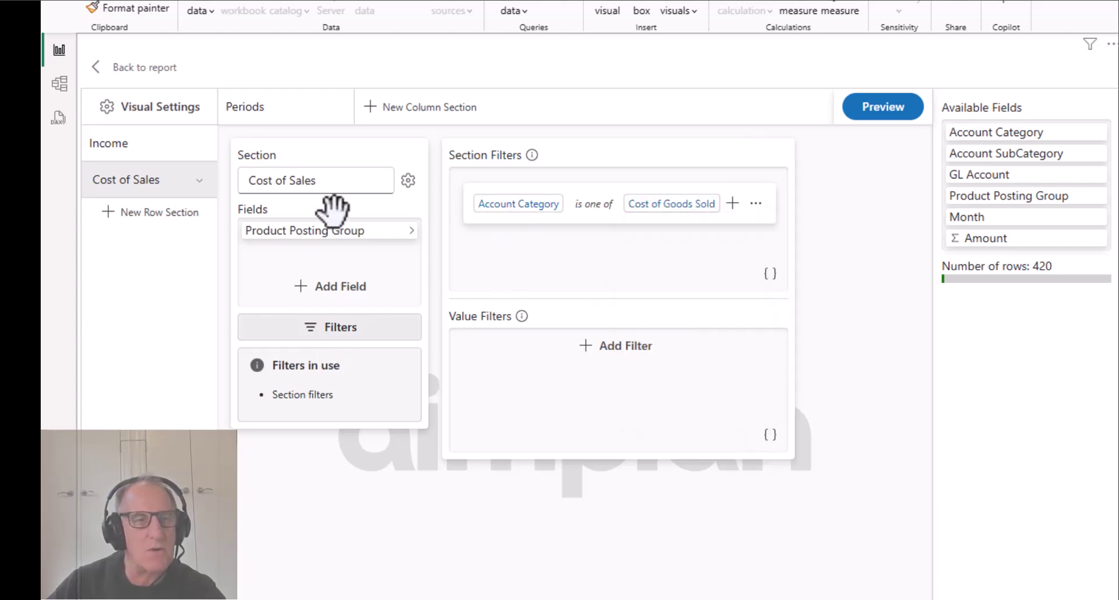
- Set the Cost of Sales section's total label text to Total Cost of Sales and preview the report
click(408, 181)
click(499, 358)
drag(488, 359, 486, 358)
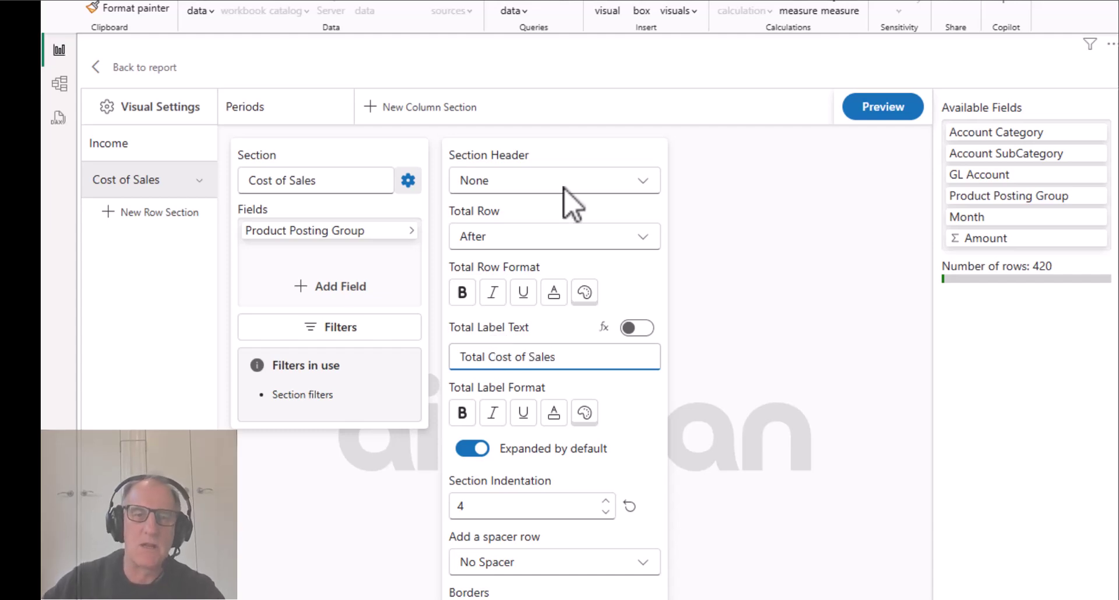
click(867, 110)
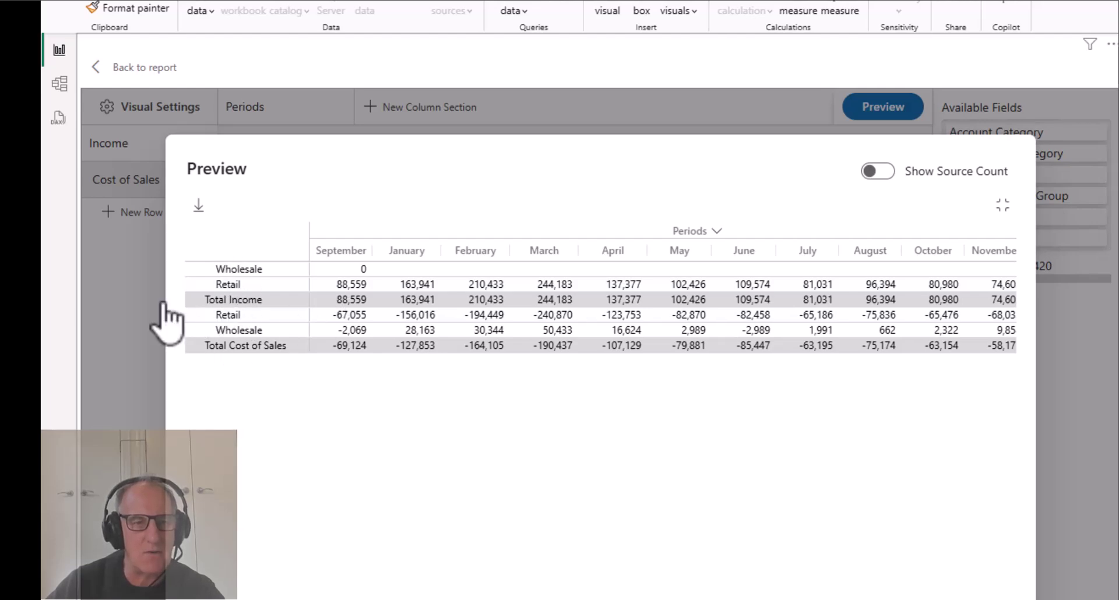
click(1096, 390)
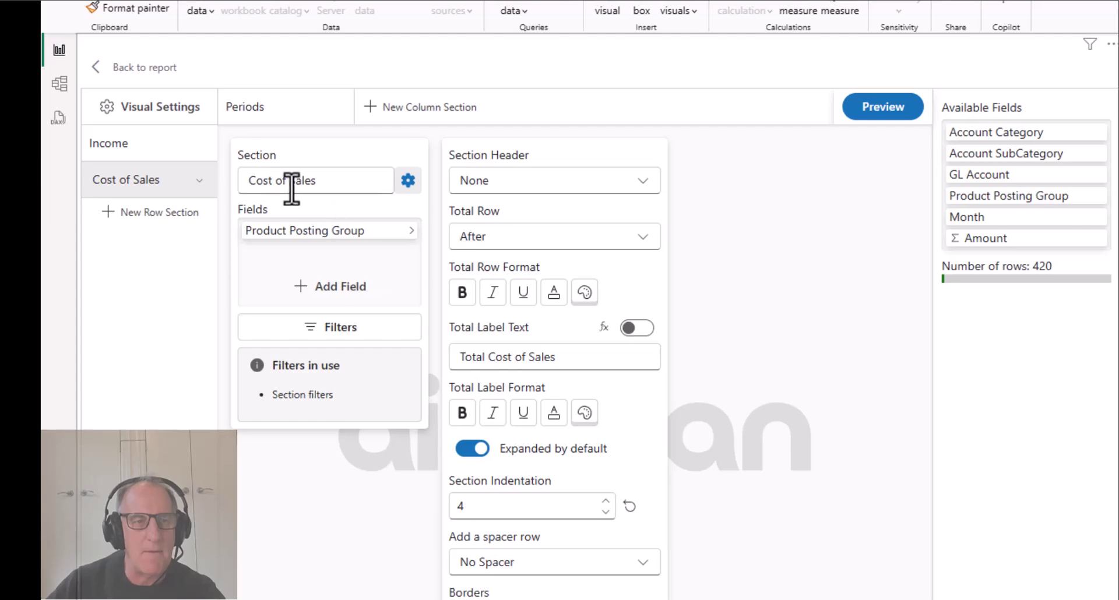
- Add a spacer row after the Income section and preview the report
click(146, 146)
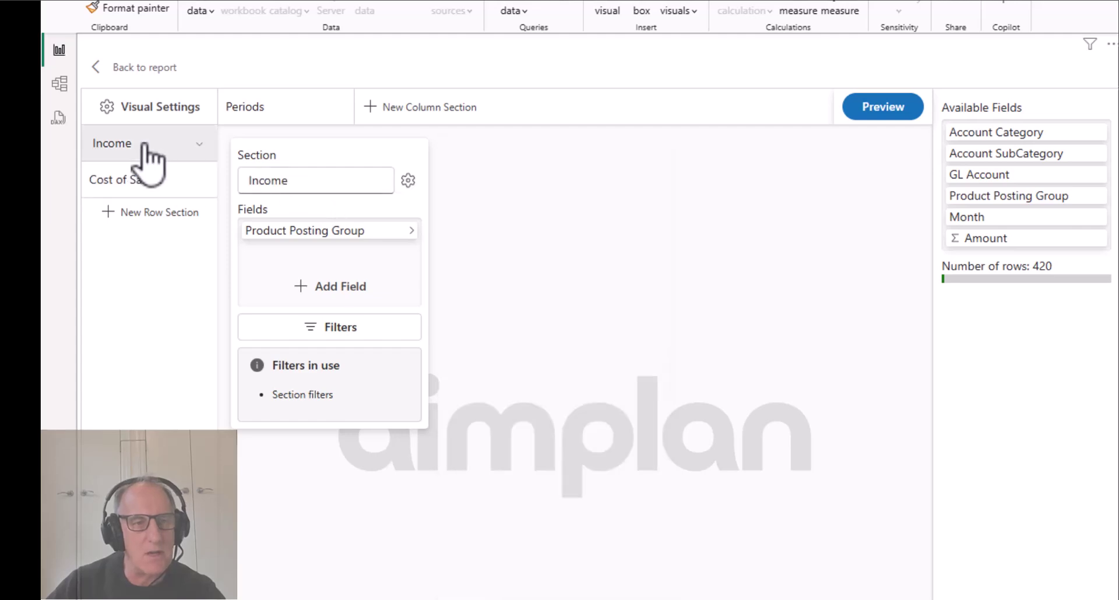
click(408, 180)
click(643, 563)
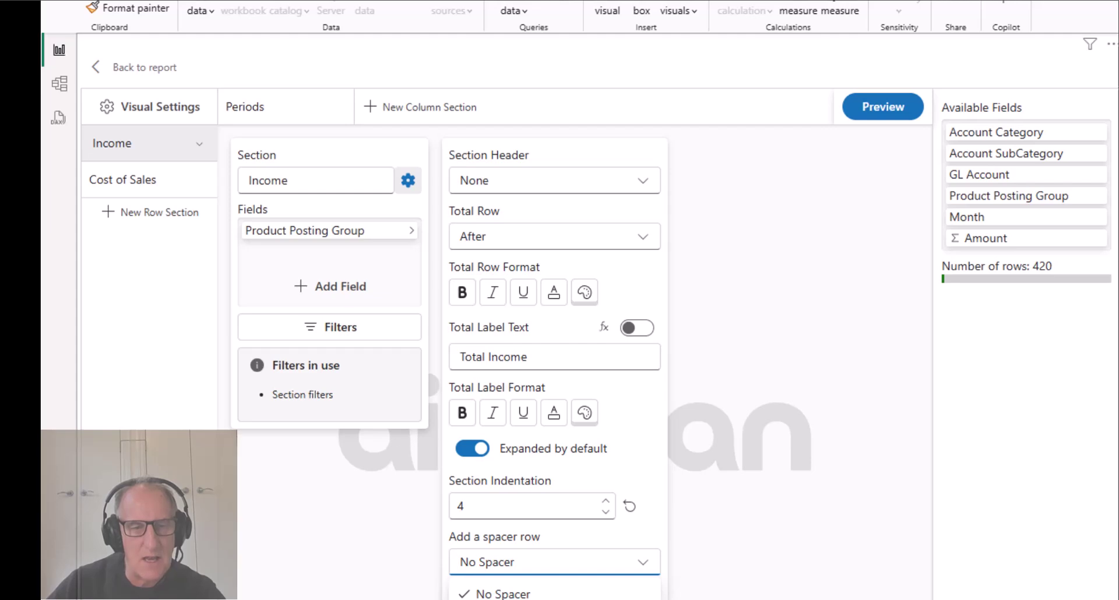
click(554, 598)
click(883, 106)
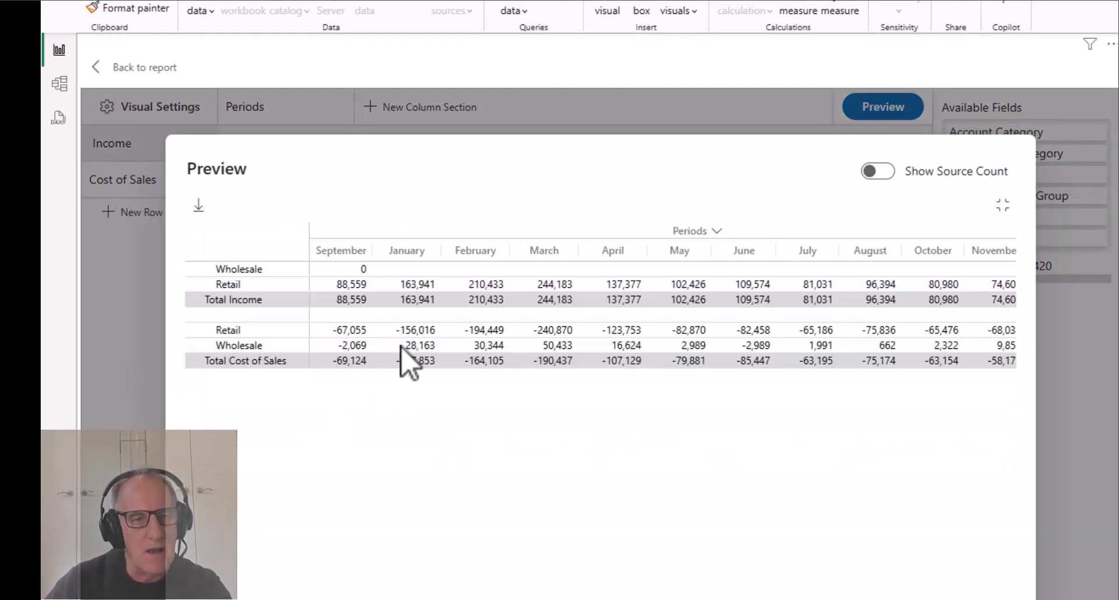
click(113, 412)
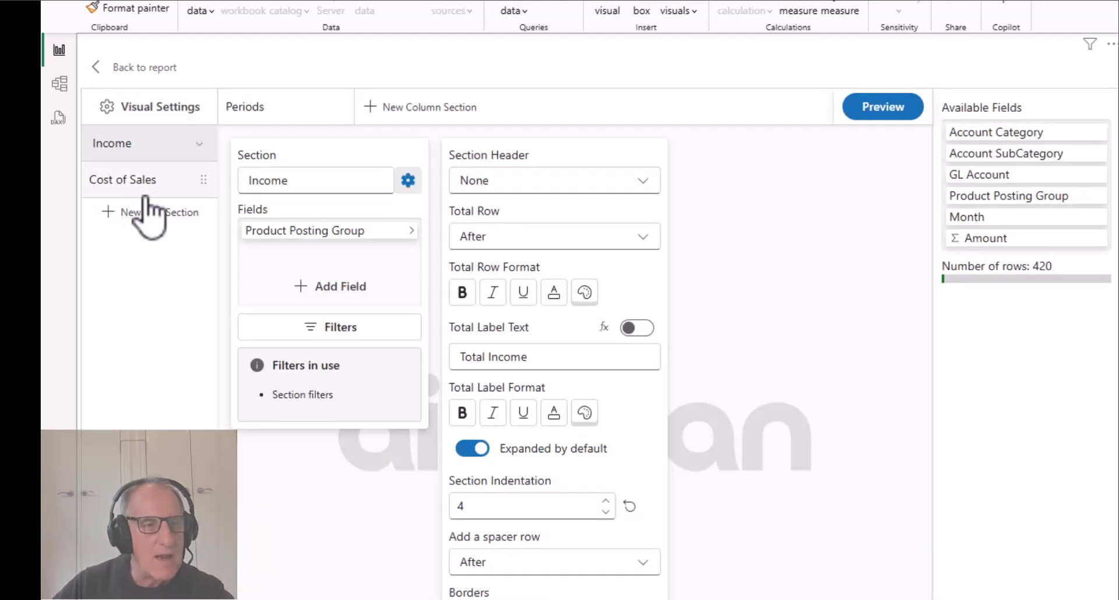
- Add a new row section below Cost of Sales and name it Gross Margin
click(110, 211)
drag(362, 180, 248, 180)
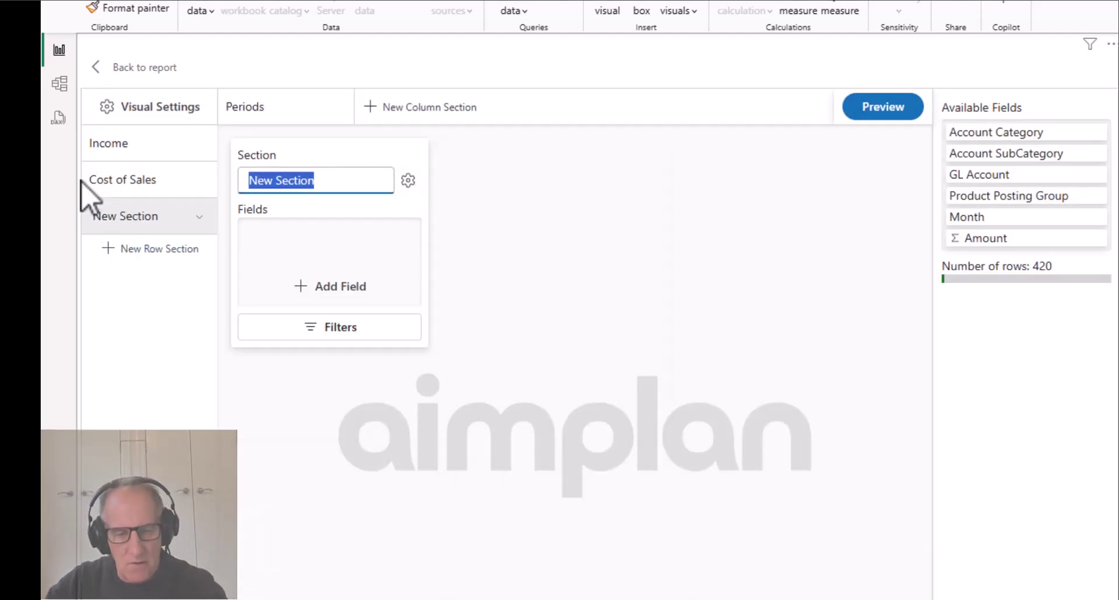
text(Gross Ma)
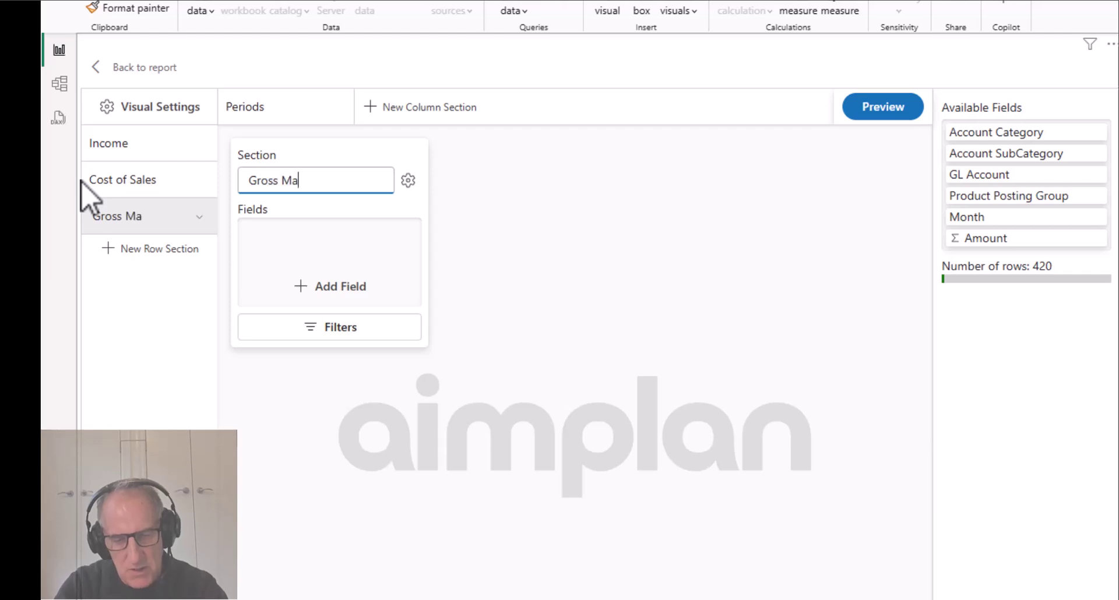
text(rgin)
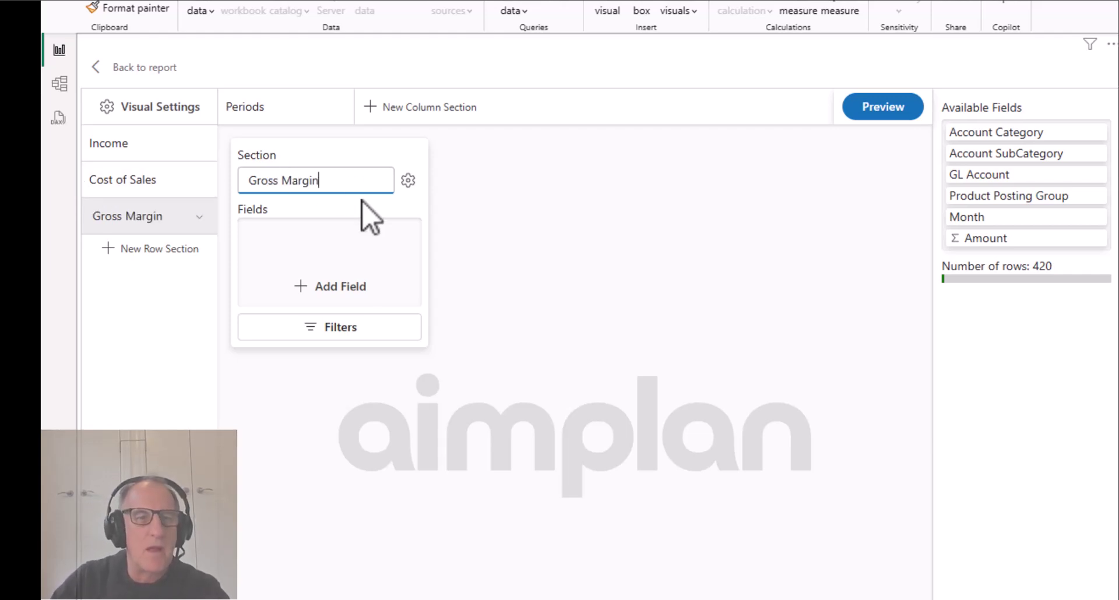
- Override the Gross Margin section's values with a calculation for All Measures that takes the sum of Amount
click(408, 180)
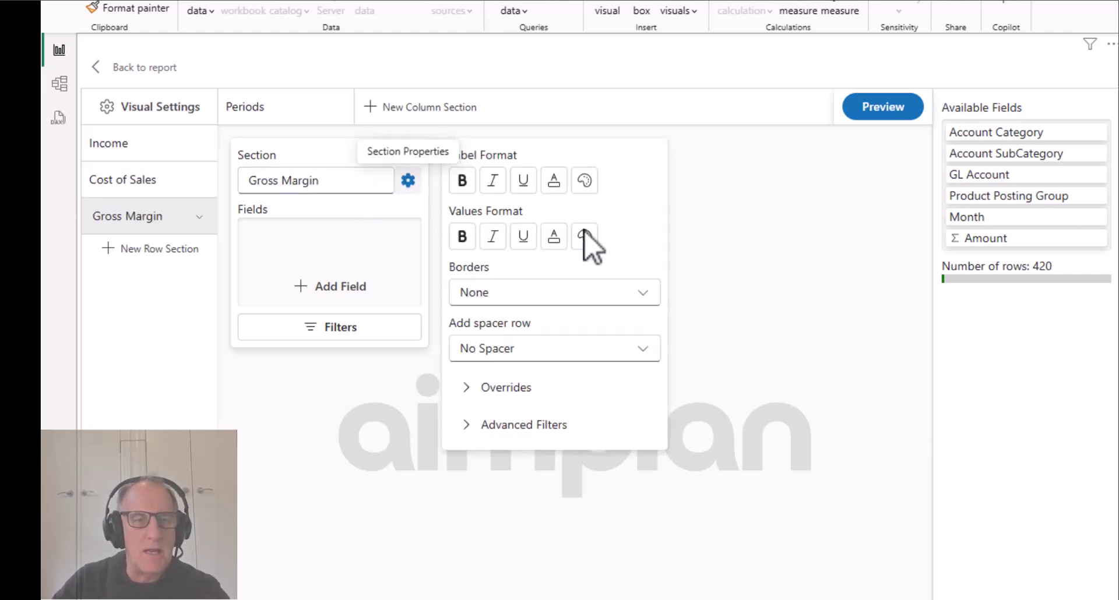
click(464, 390)
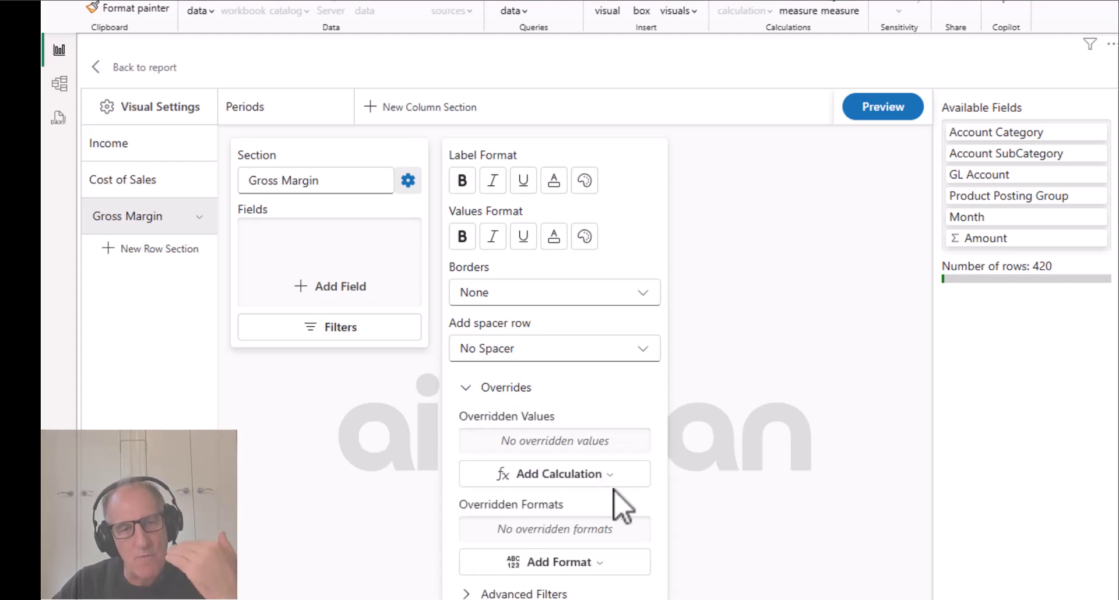
click(563, 475)
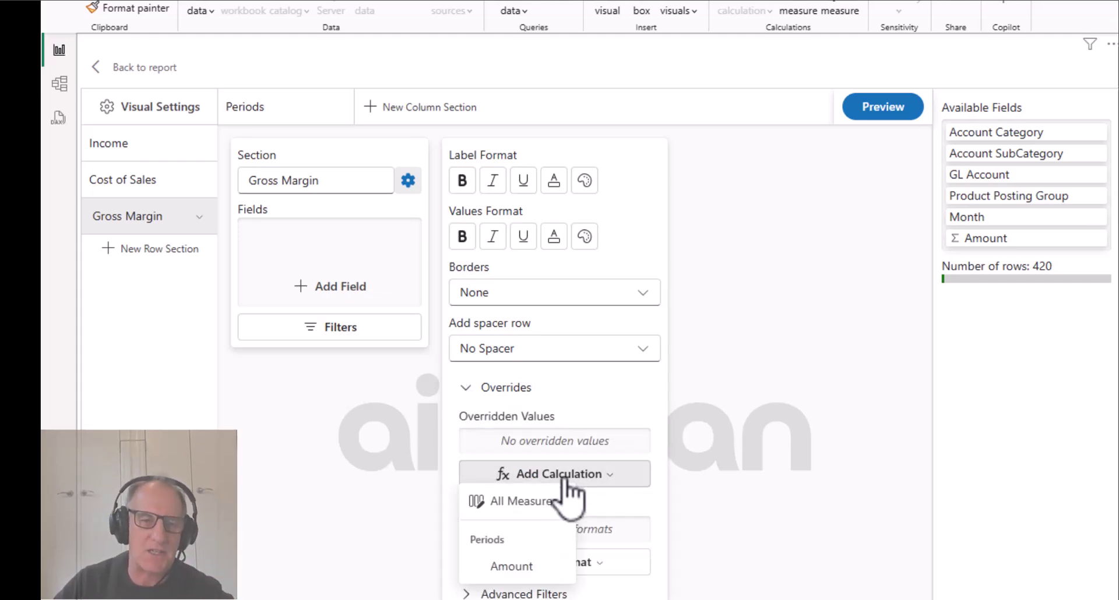
click(527, 501)
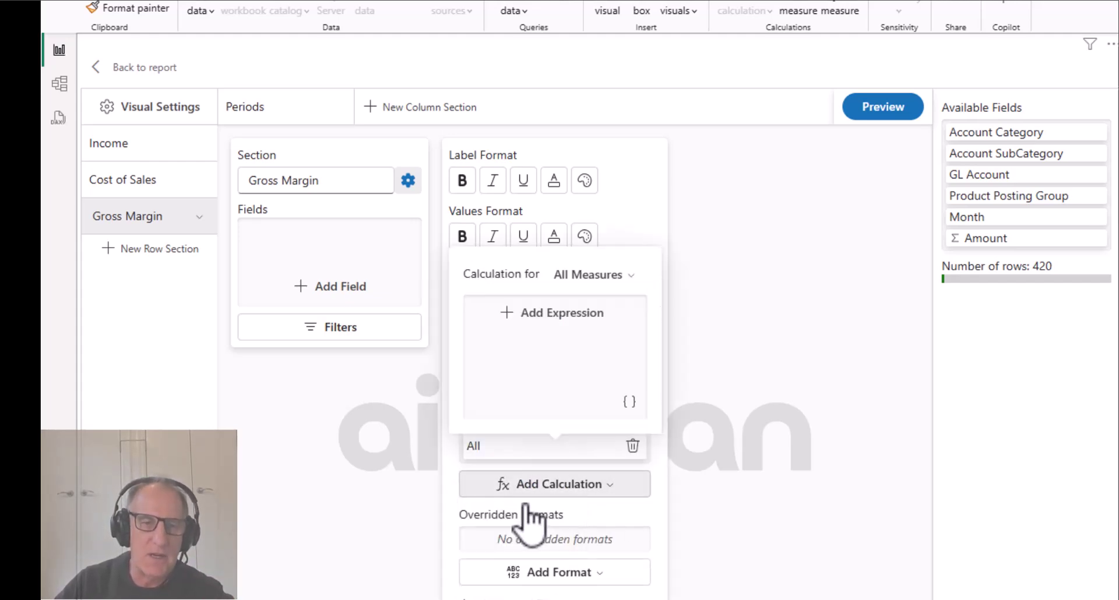
click(506, 304)
click(559, 324)
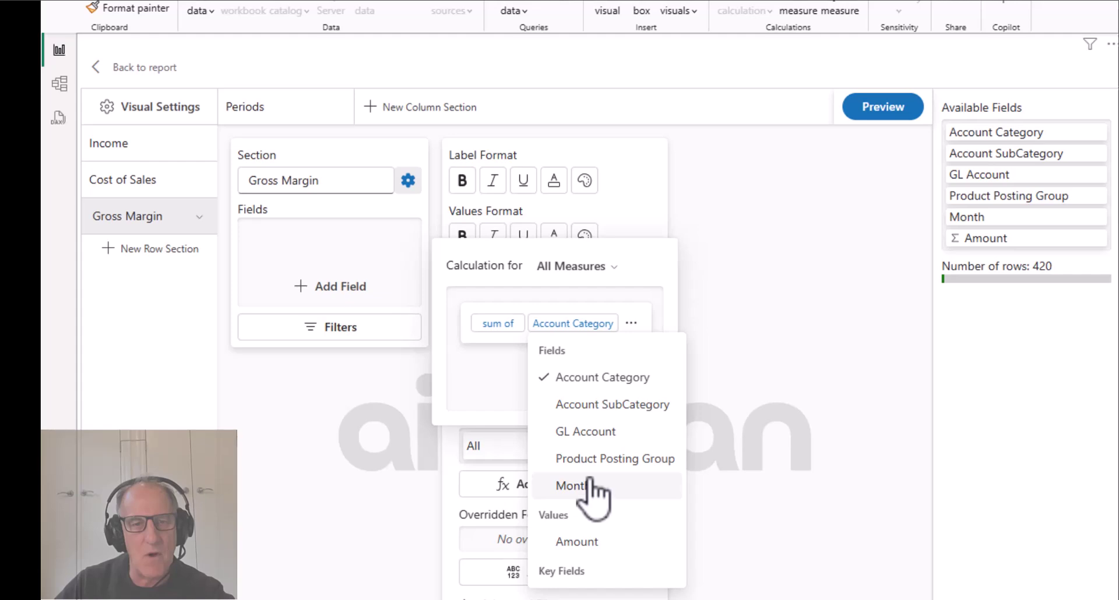
click(577, 542)
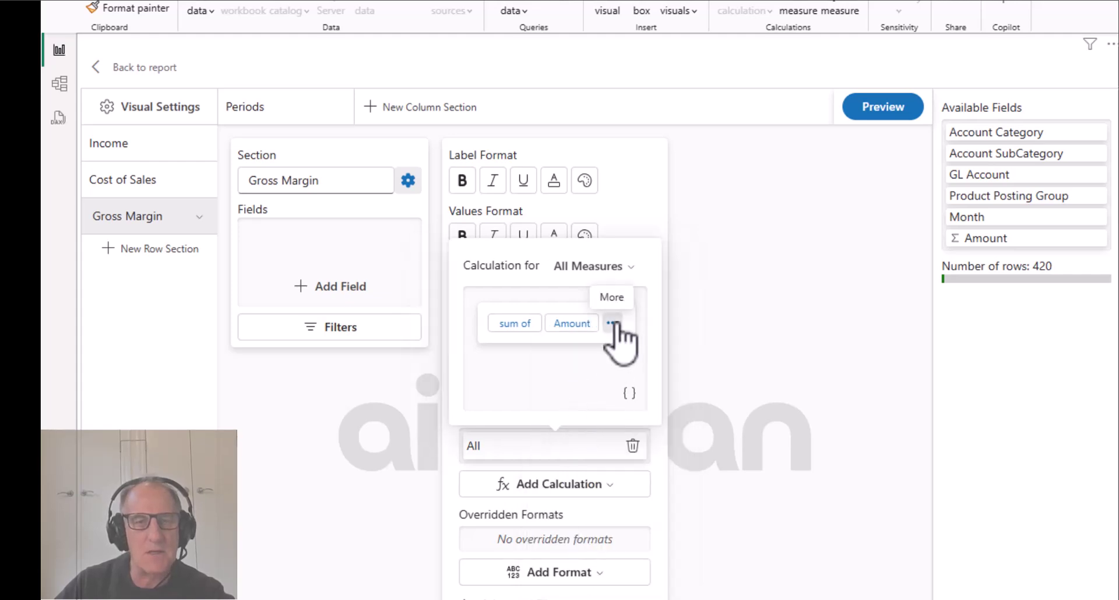
- Filter the Gross Margin calculation so that Account Category is one of Cost of Goods Sold, Income
click(612, 322)
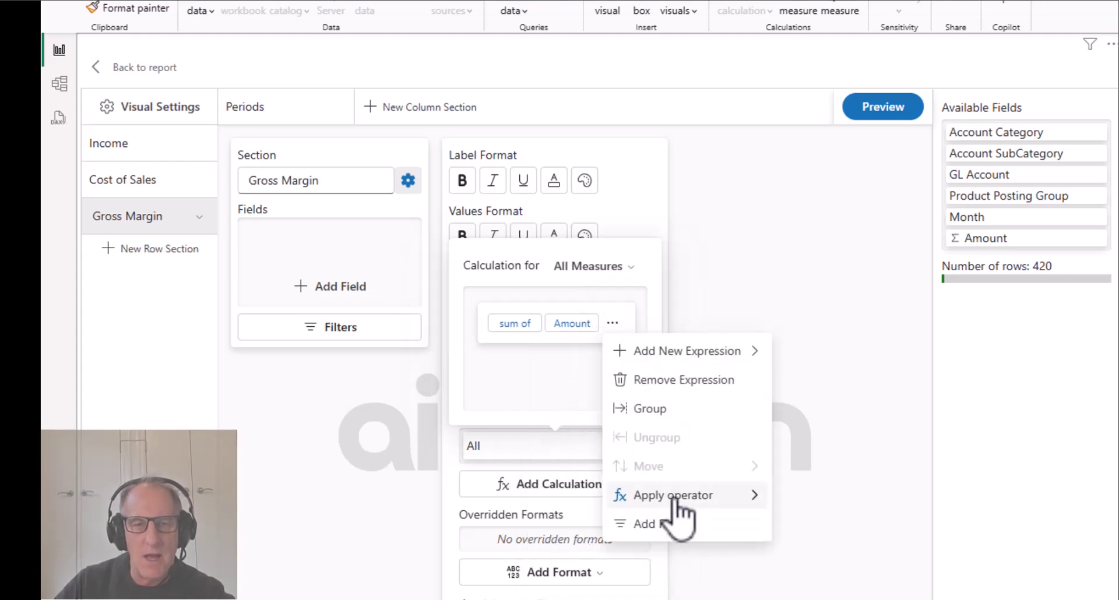
click(664, 524)
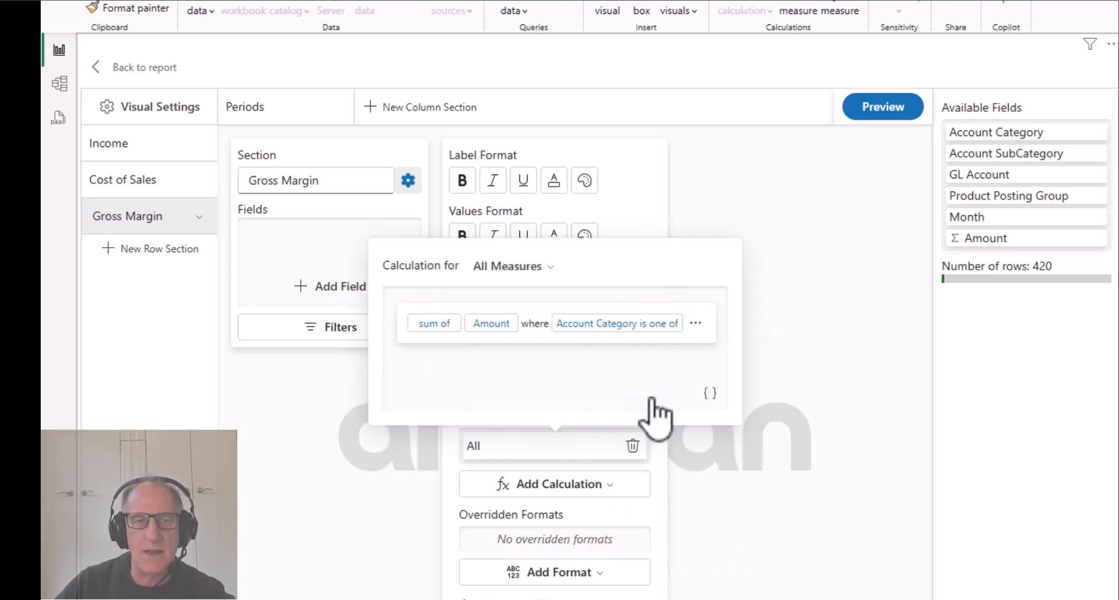
click(619, 327)
click(683, 205)
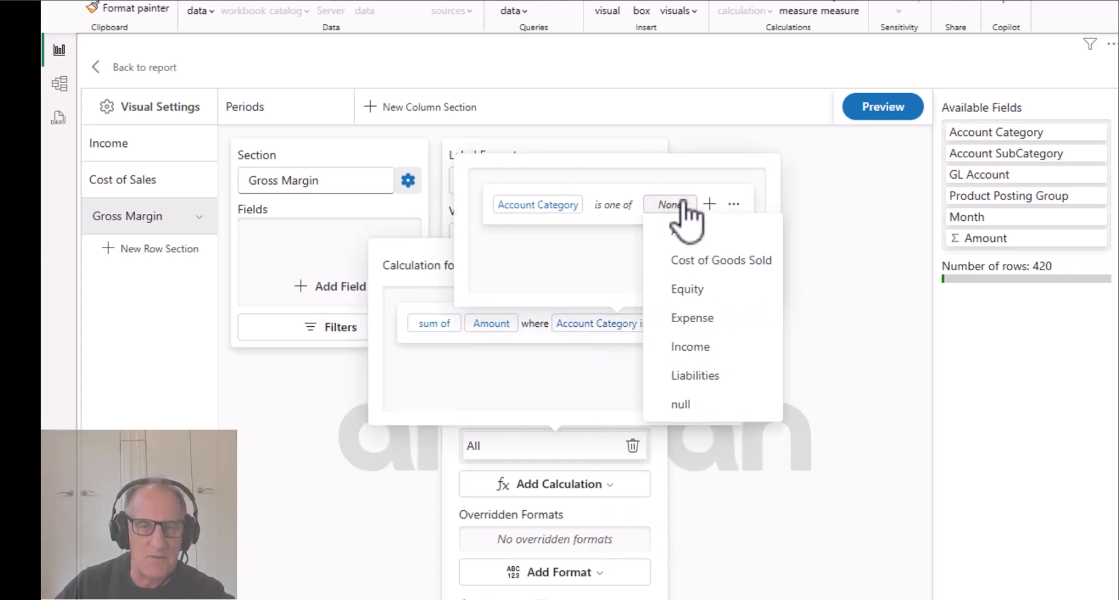
click(666, 262)
click(661, 348)
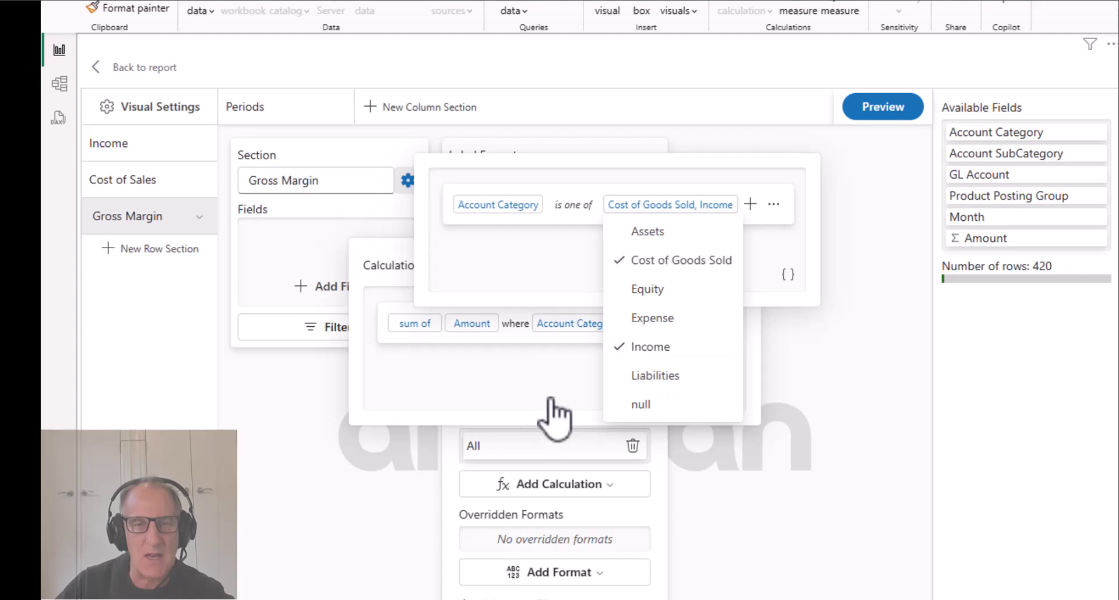
click(484, 389)
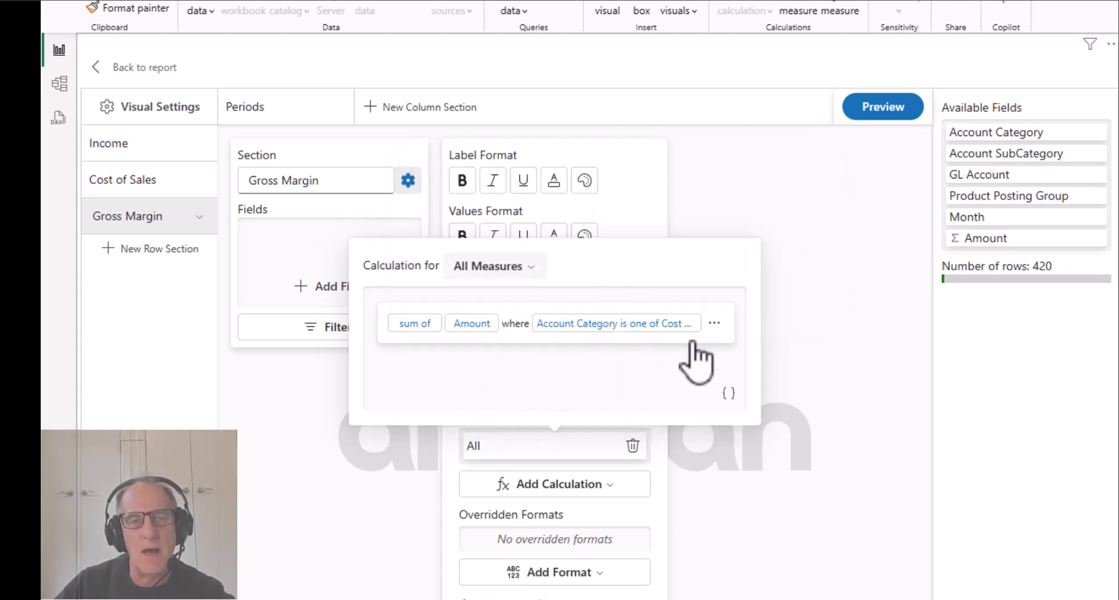
click(818, 392)
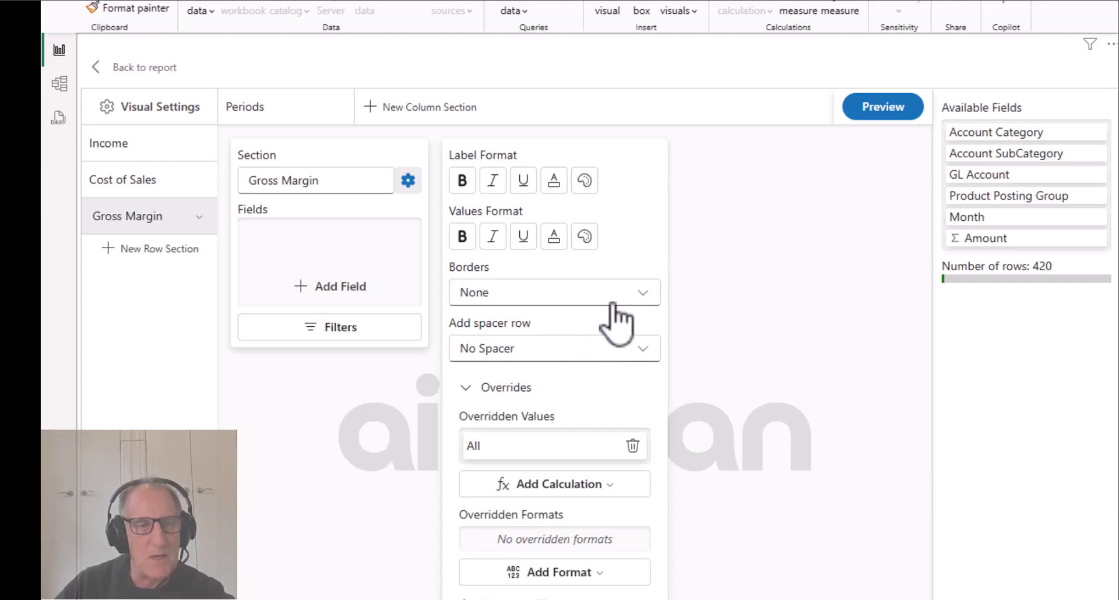
- Add a spacer row before the Gross Margin section
click(614, 353)
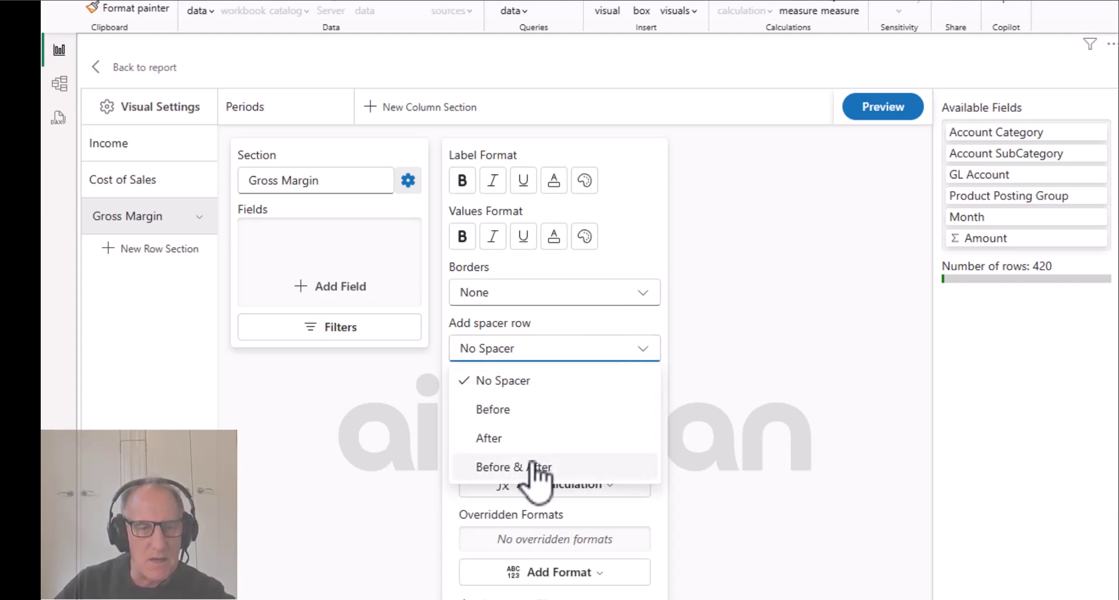
click(496, 410)
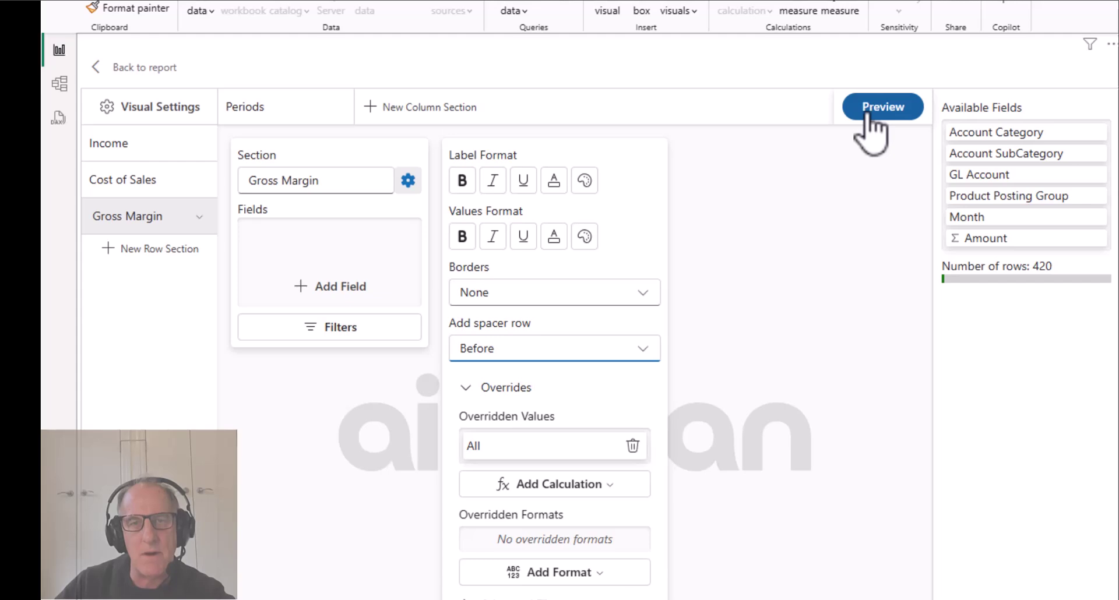
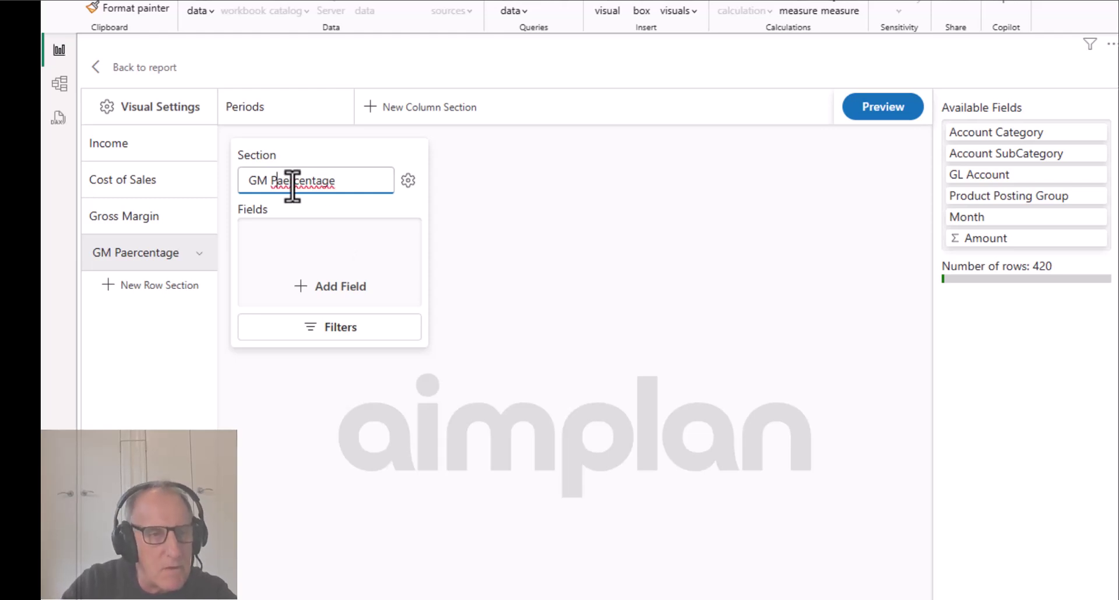
- Correct the new section's name to GM Percentage and override its Amount values with a sum of Amount calculation
click(350, 286)
click(729, 260)
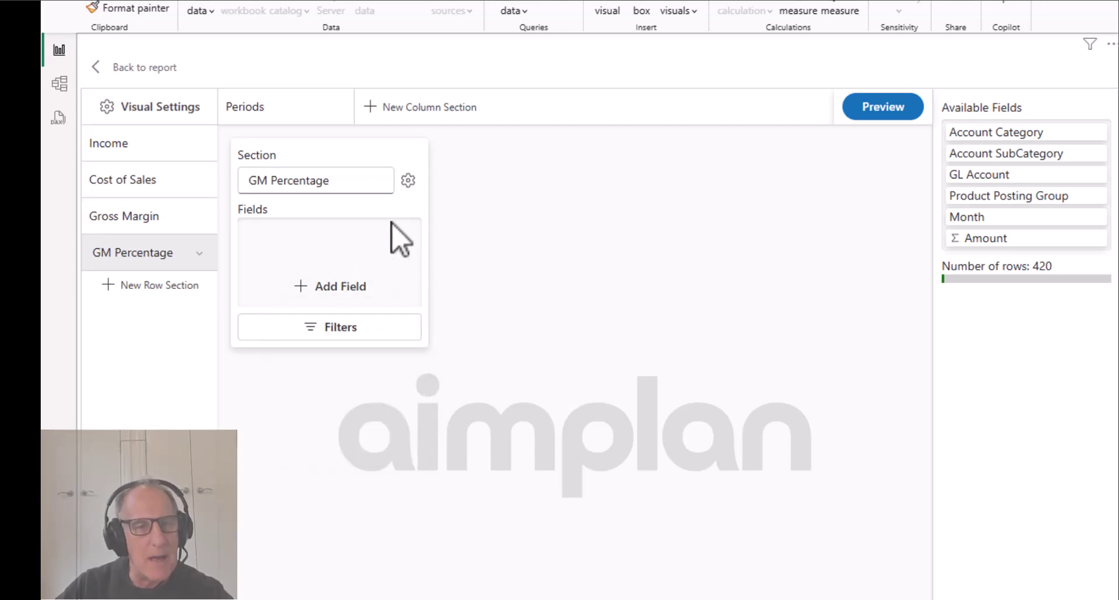
click(408, 180)
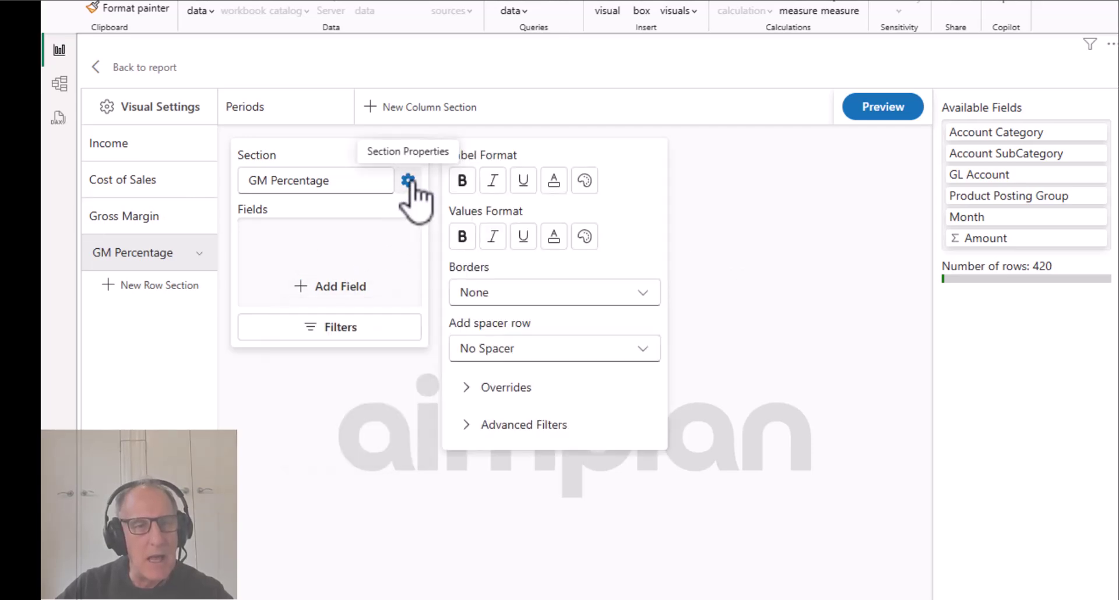
click(464, 387)
click(560, 475)
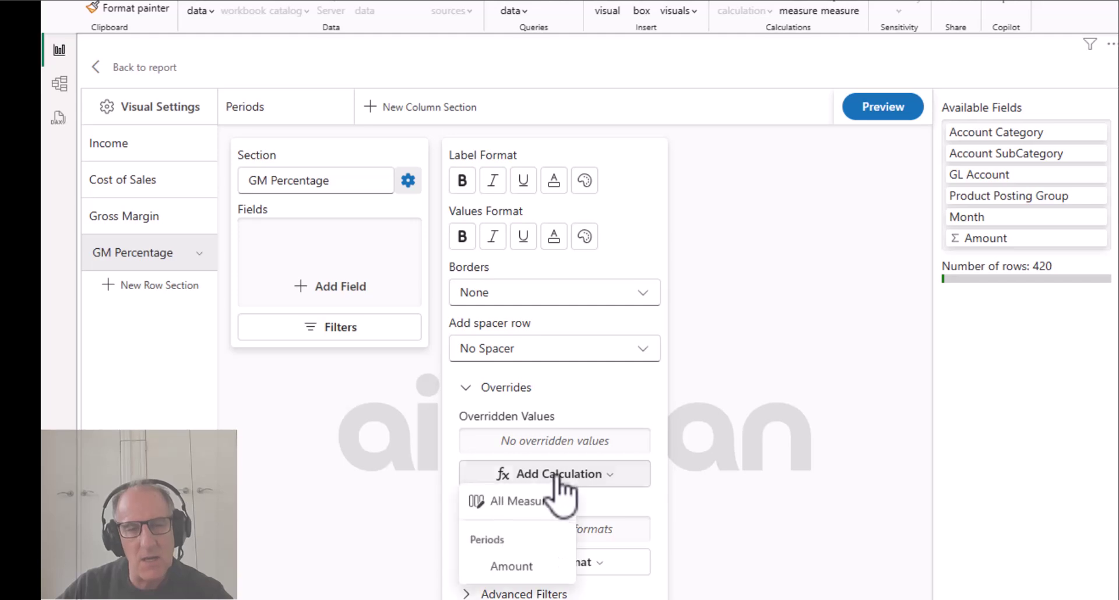
click(516, 572)
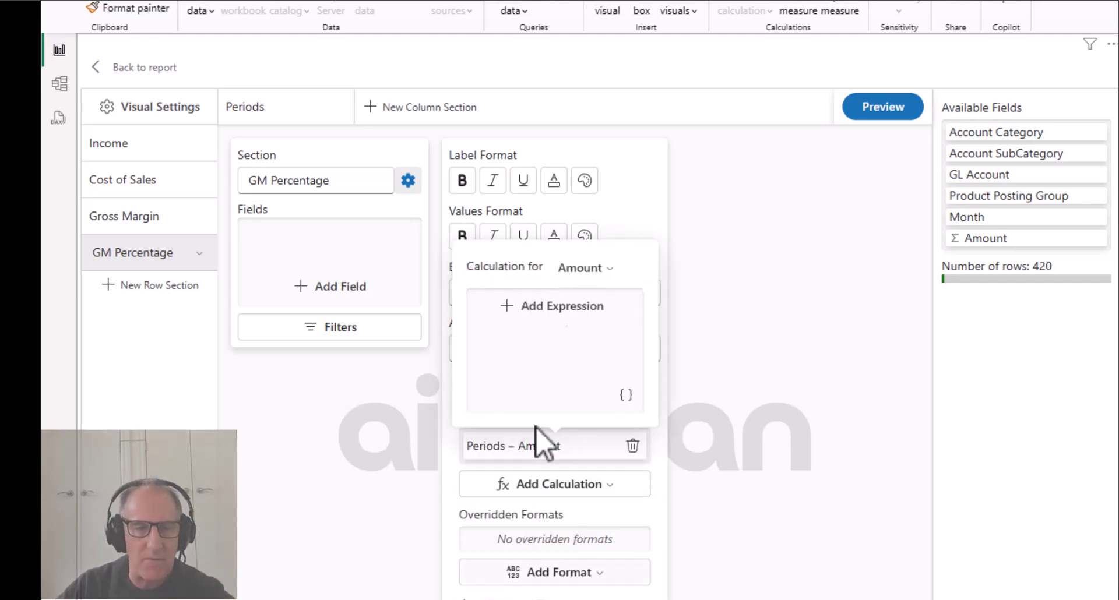
click(562, 318)
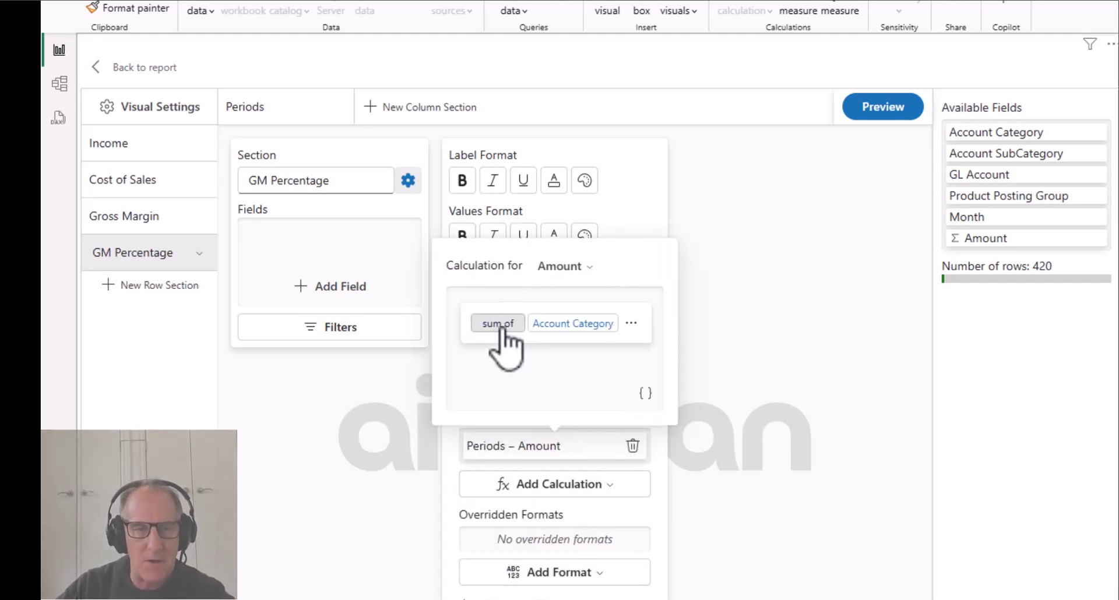
click(498, 324)
click(545, 324)
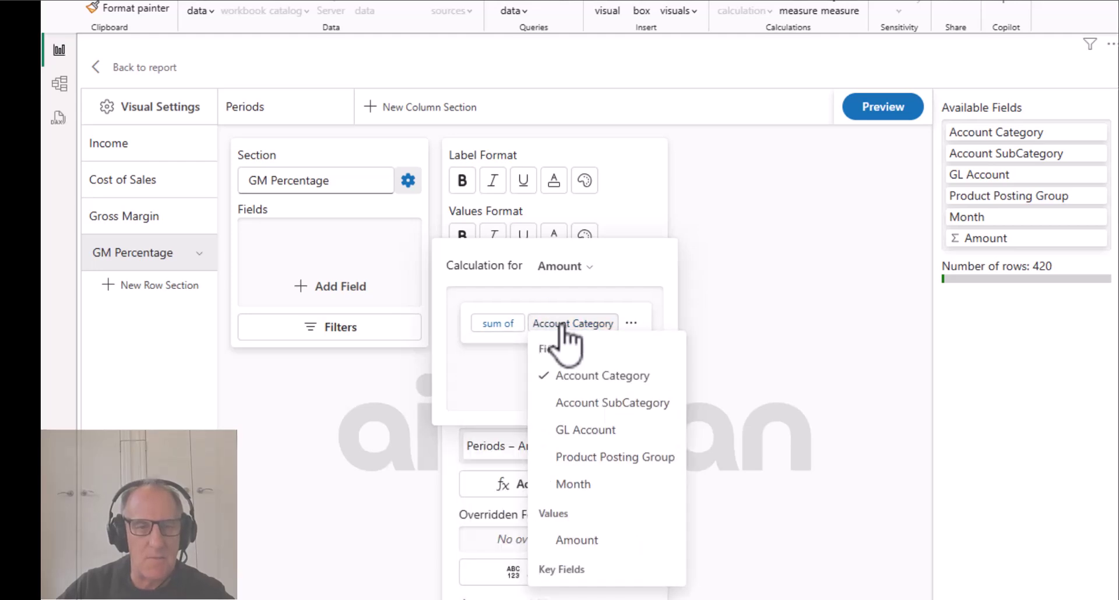
click(564, 535)
- Filter the GM Percentage calculation's sum so that Account Category is one of Income, Cost of Goods Sold
click(611, 324)
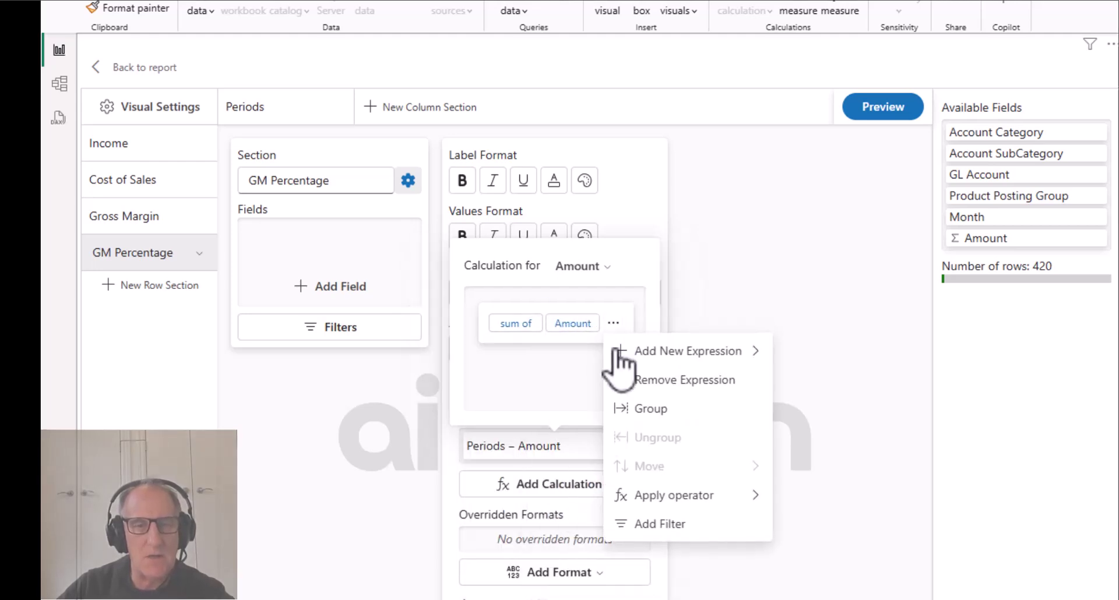
click(664, 525)
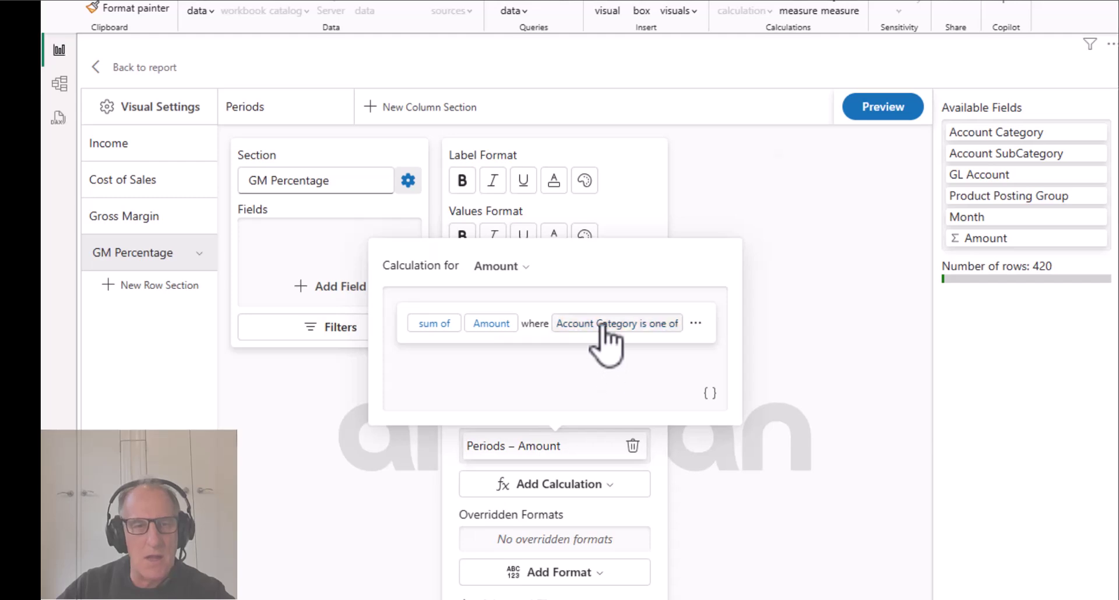
click(606, 323)
click(531, 207)
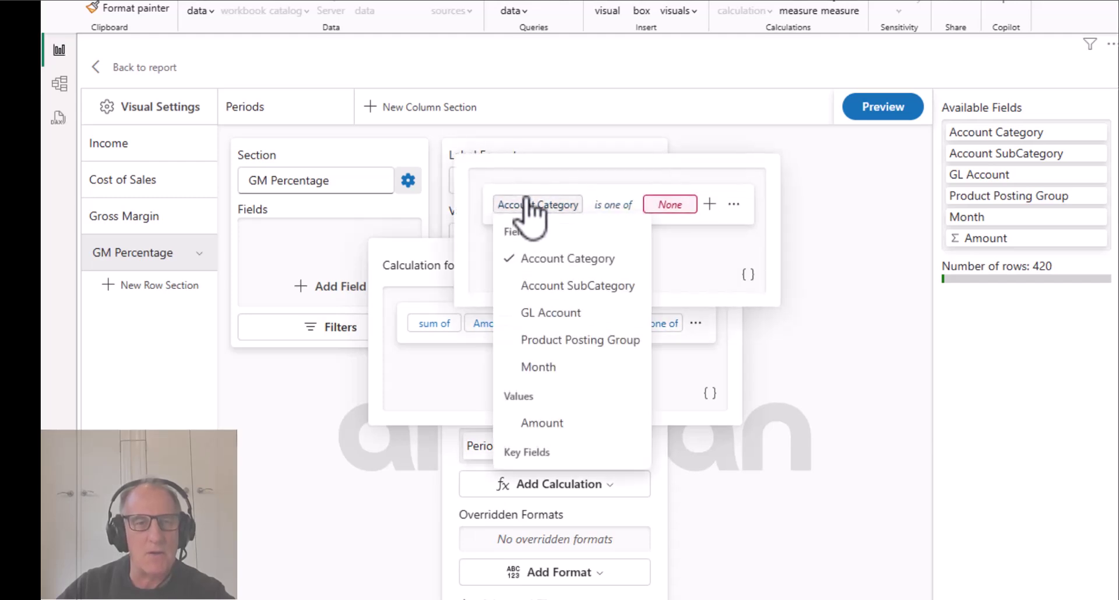
click(669, 205)
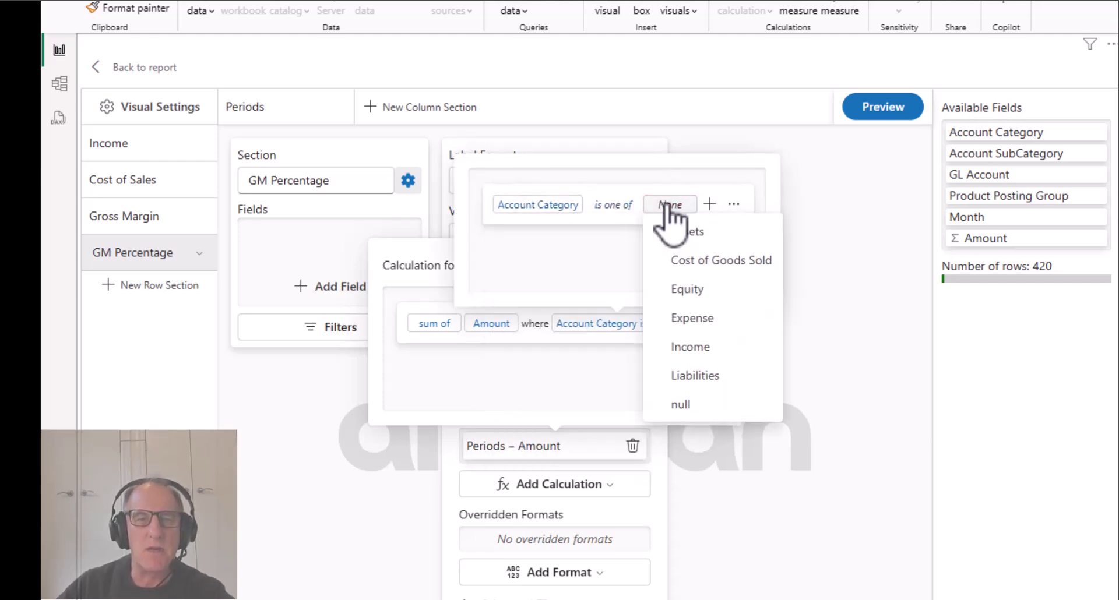
click(665, 348)
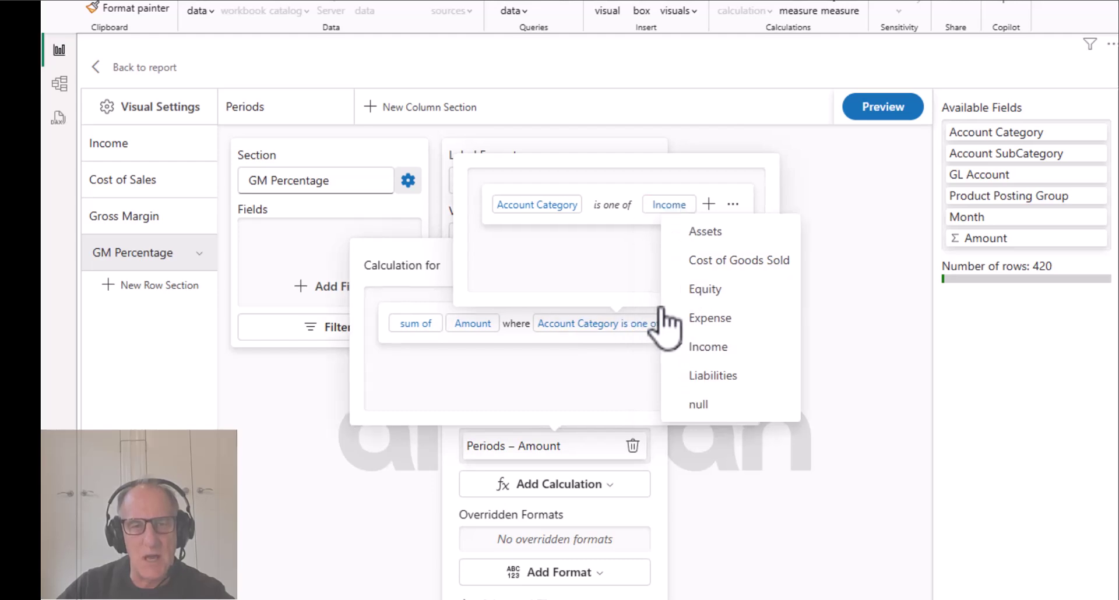
click(677, 260)
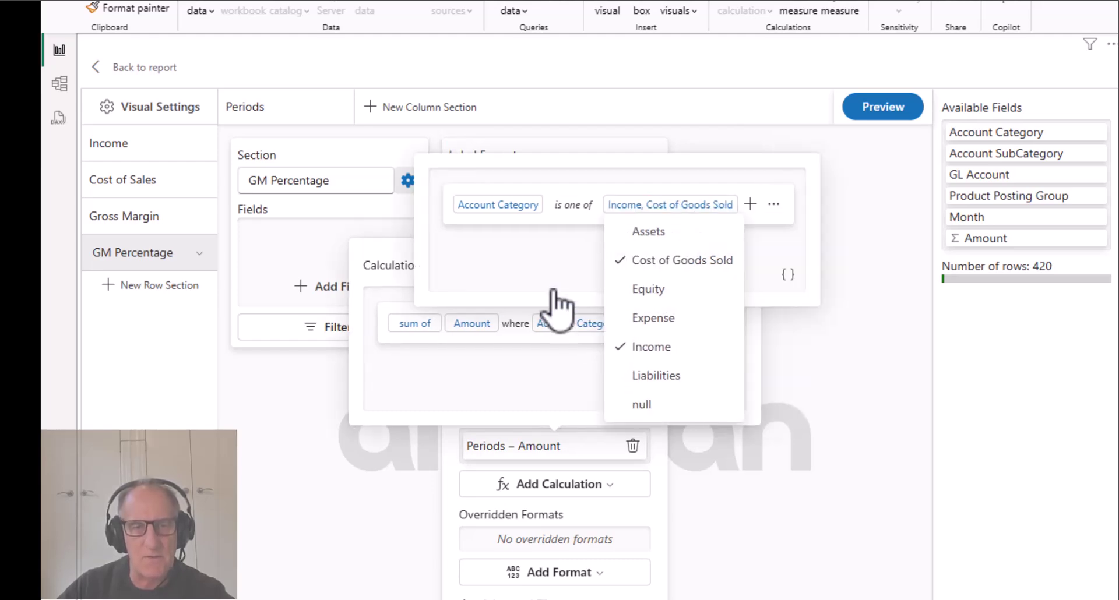
click(487, 405)
- Extend the GM Percentage calculation with a divided by expression that uses the sum of Amount
click(713, 323)
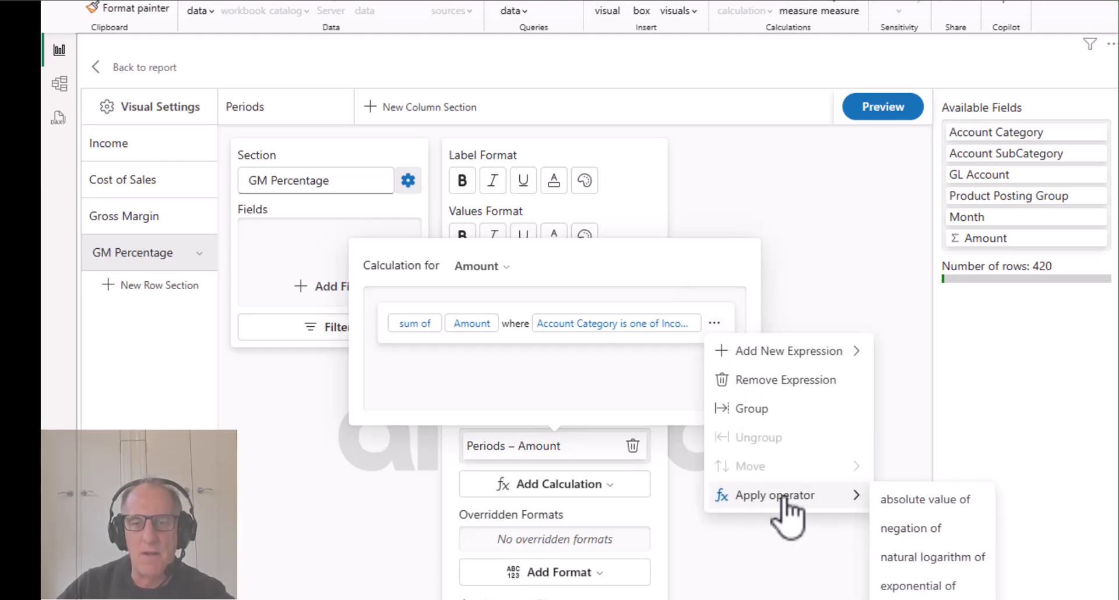
mouse_move(793, 352)
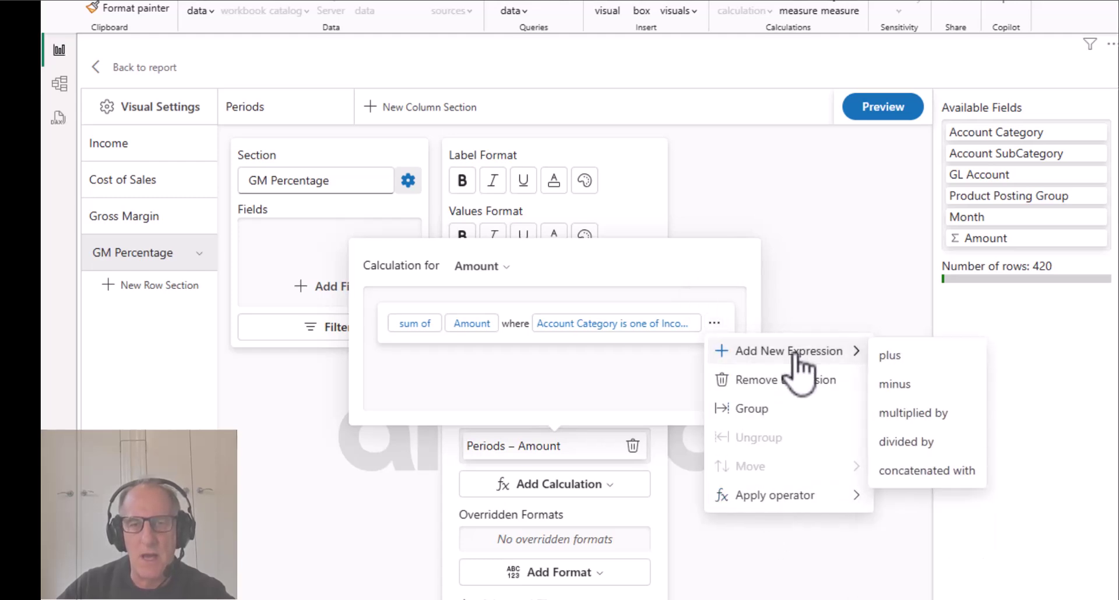
click(927, 444)
click(491, 349)
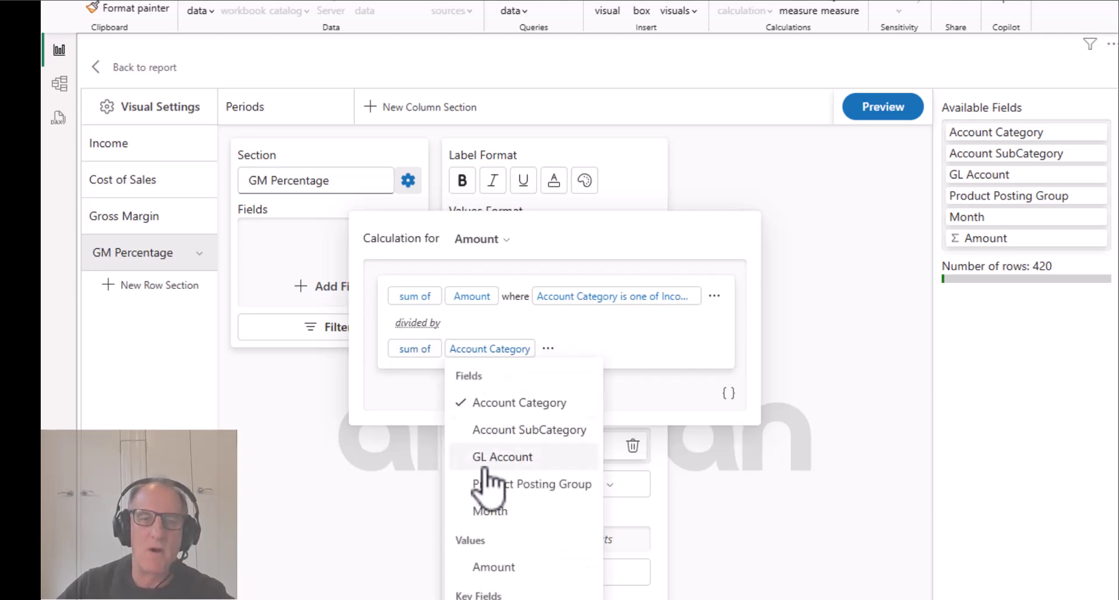
click(494, 567)
- Filter the divisor's sum of Amount so that Account Category is one of Income, and preview the report
click(513, 348)
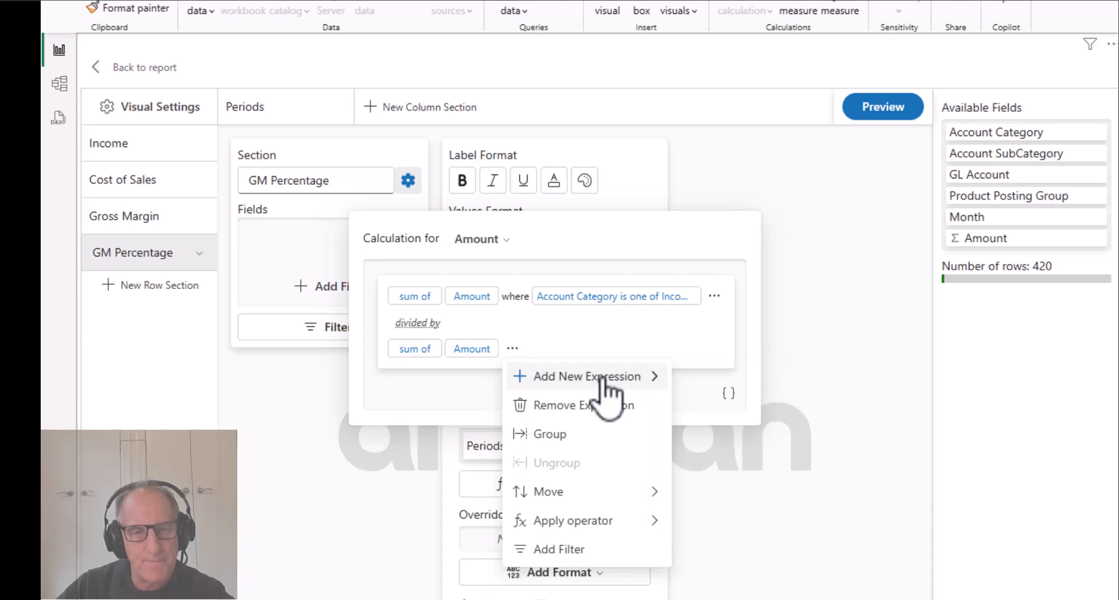
mouse_move(604, 379)
click(562, 549)
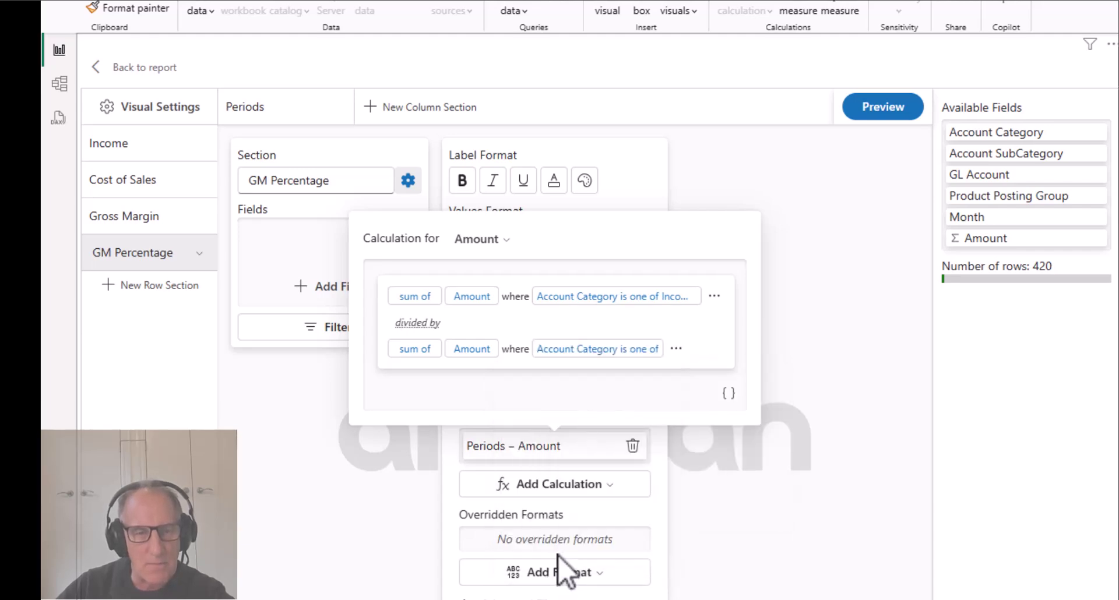
click(611, 349)
click(653, 231)
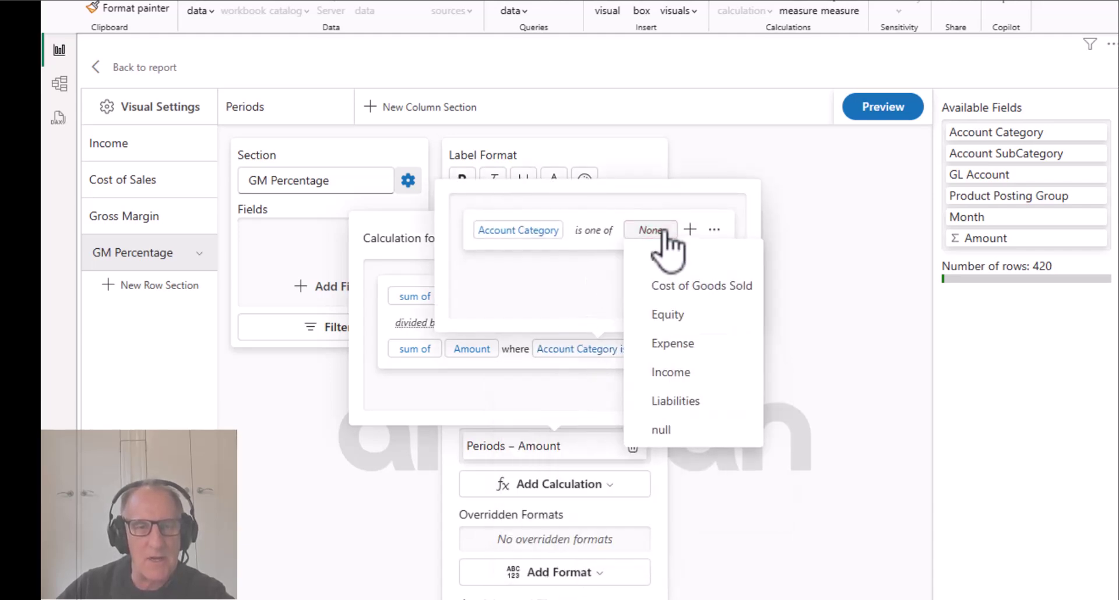
click(644, 376)
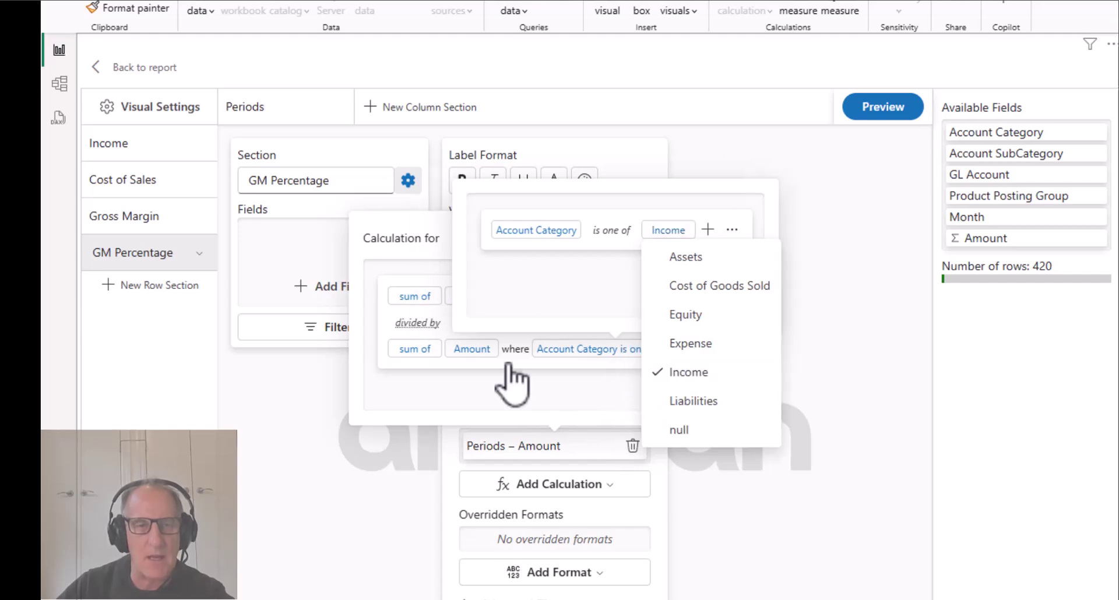
click(512, 408)
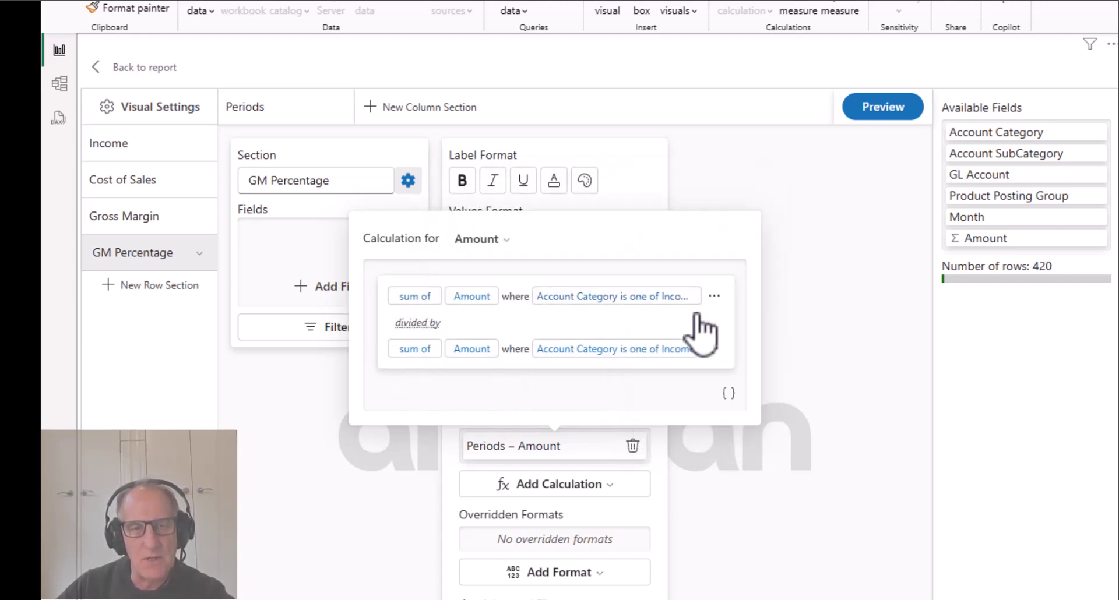
click(868, 363)
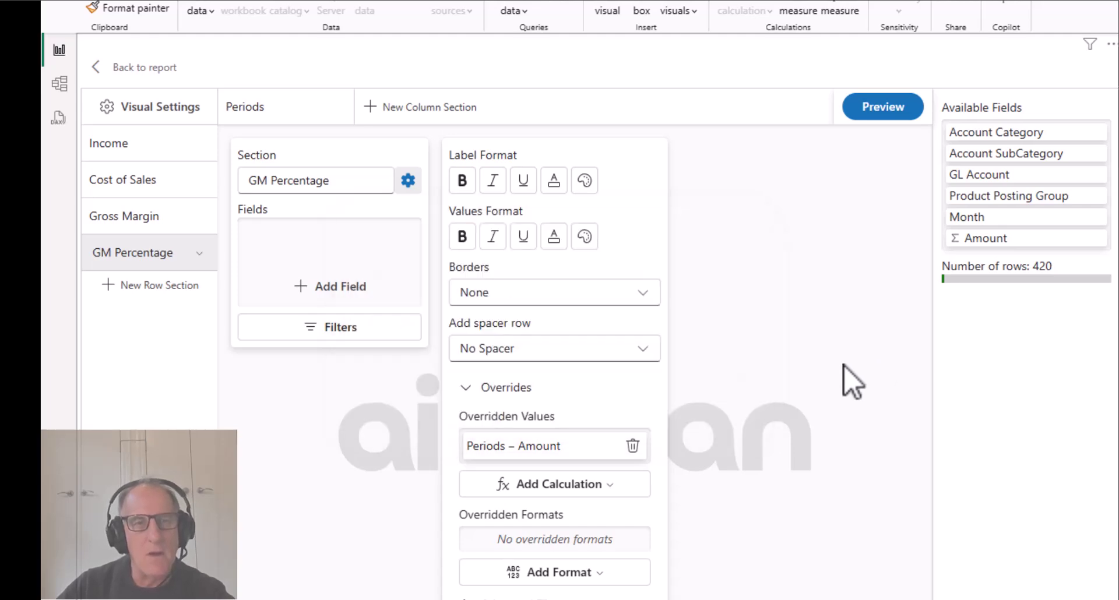
click(868, 111)
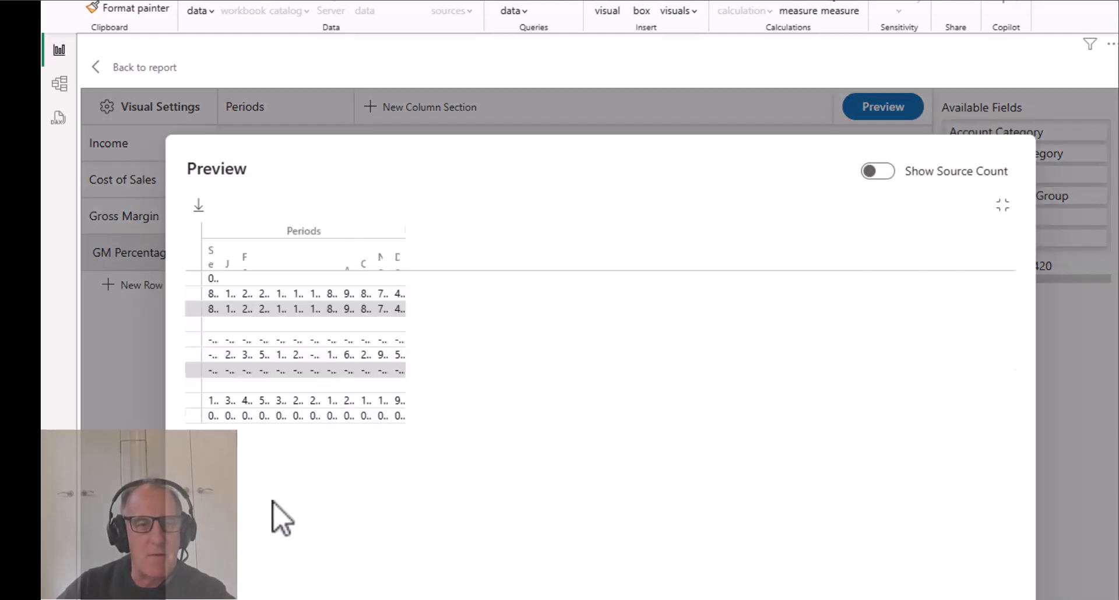
click(1072, 484)
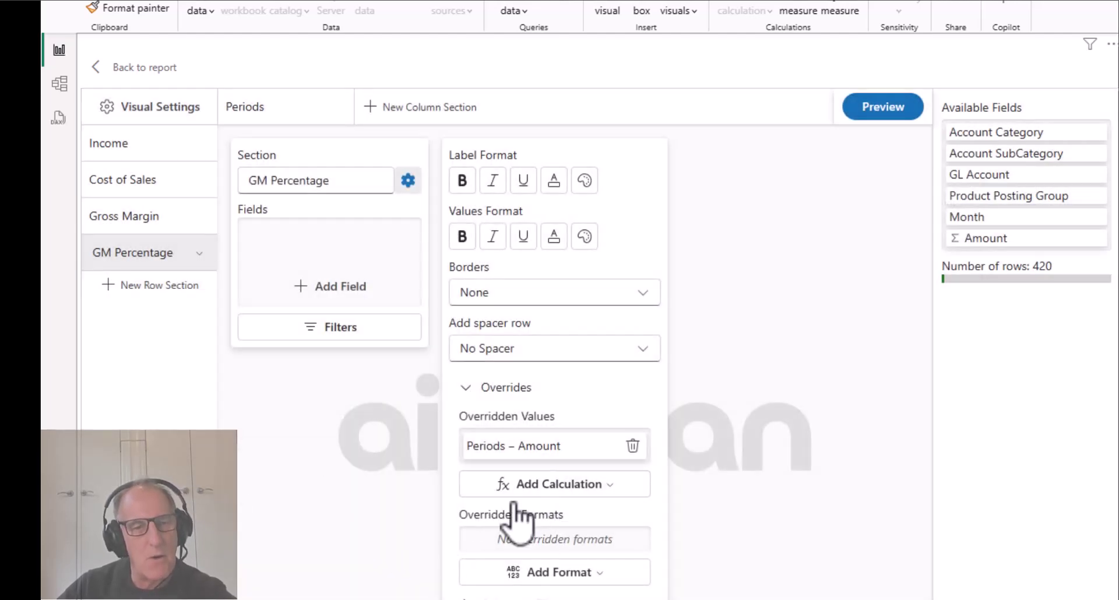
- Override the GM Percentage section's Amount format with the Percent style and 2 decimal places, and preview the report
click(581, 572)
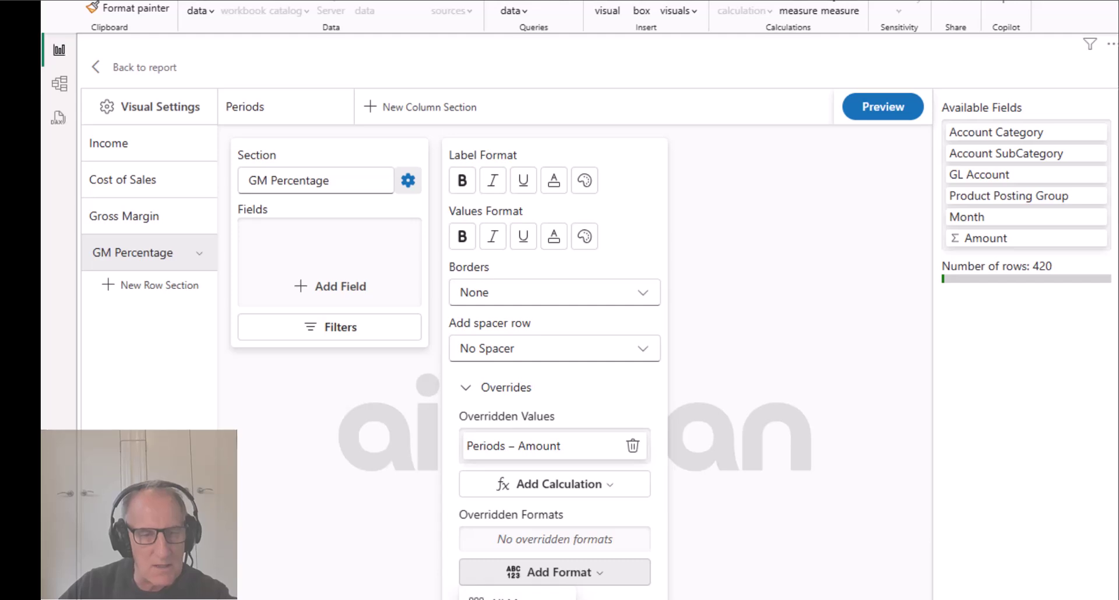
click(495, 597)
click(484, 363)
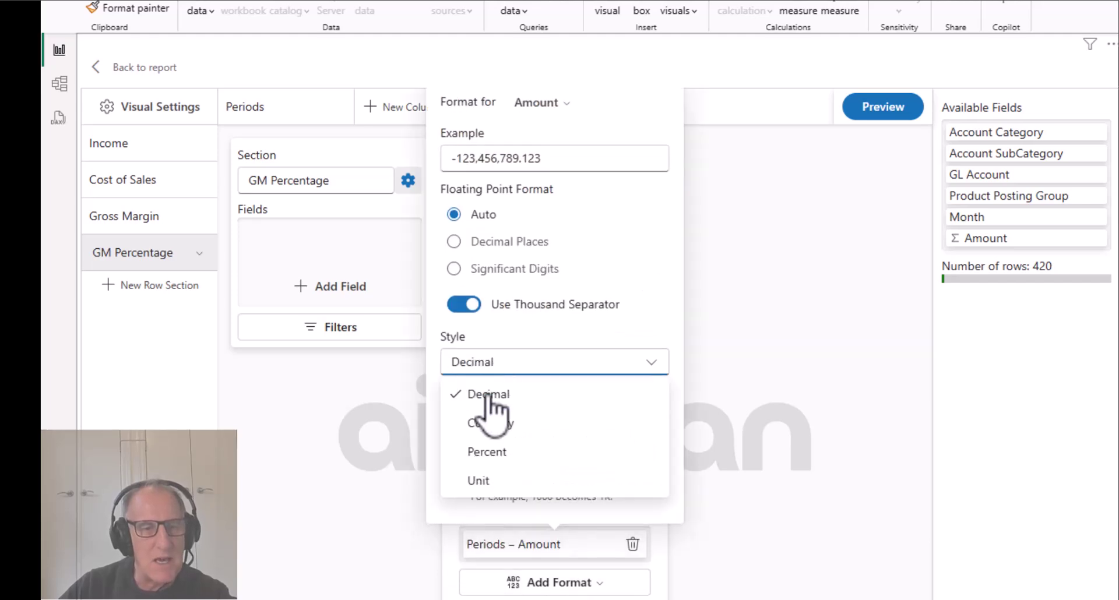
click(497, 454)
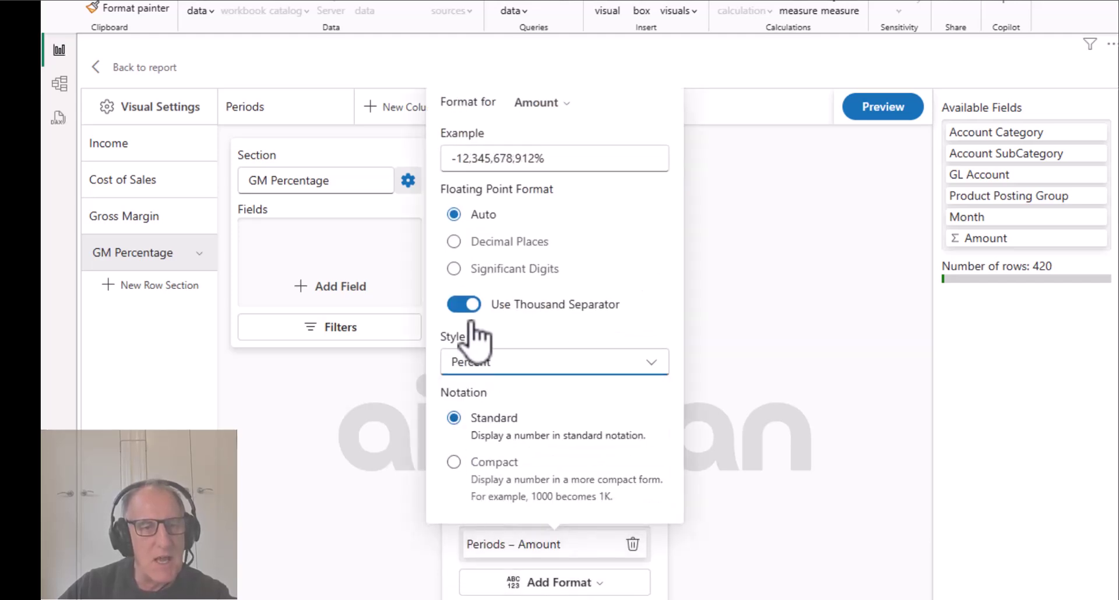
click(454, 241)
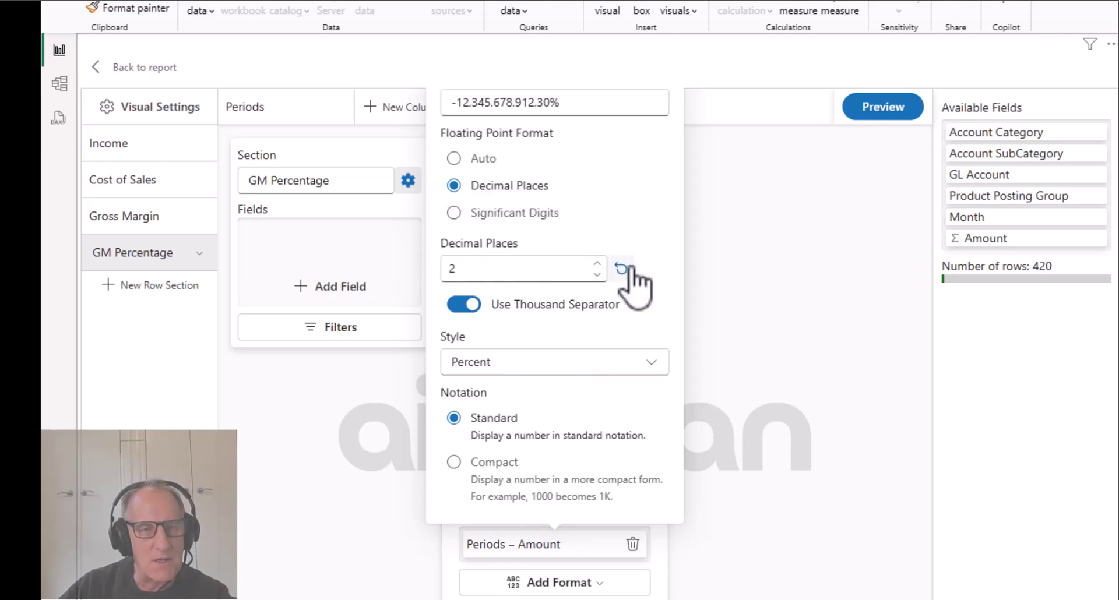
click(879, 109)
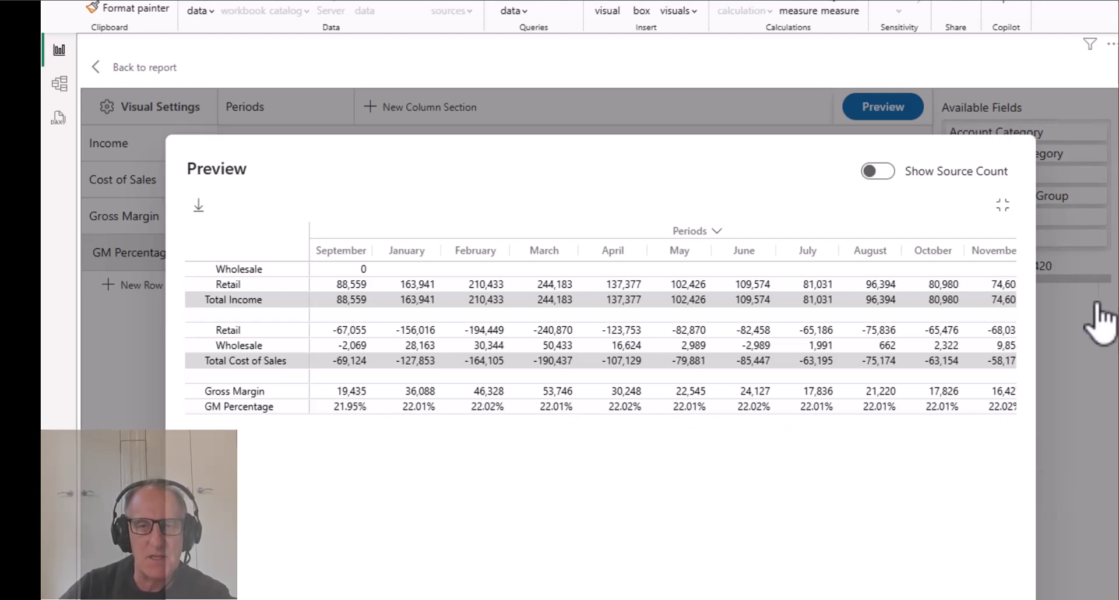
click(1087, 452)
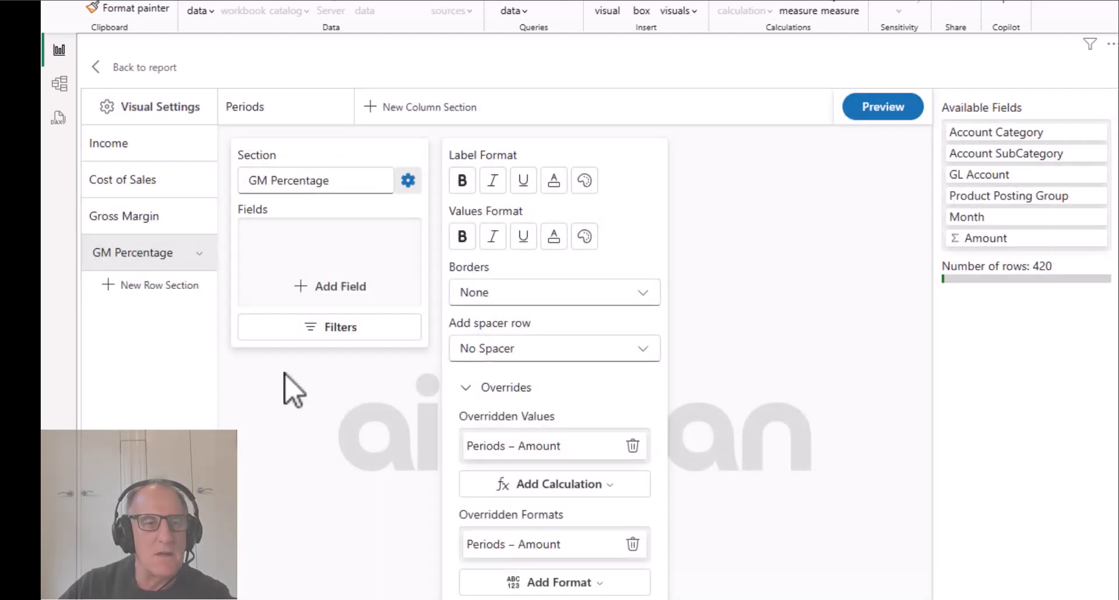
- Make the Gross Margin section's label and values bold
click(147, 226)
click(408, 181)
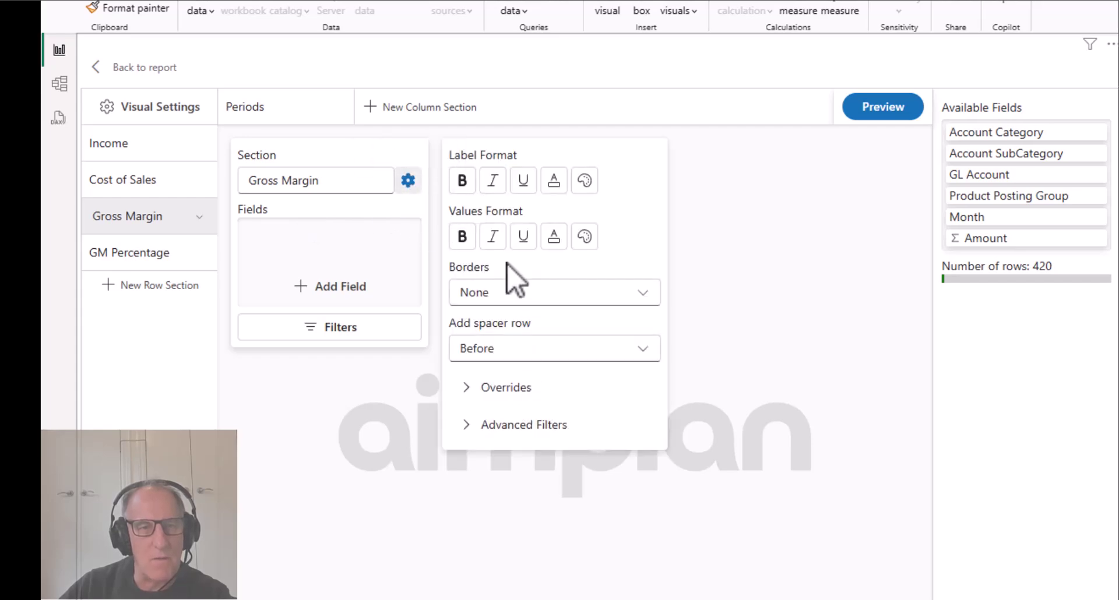
click(463, 181)
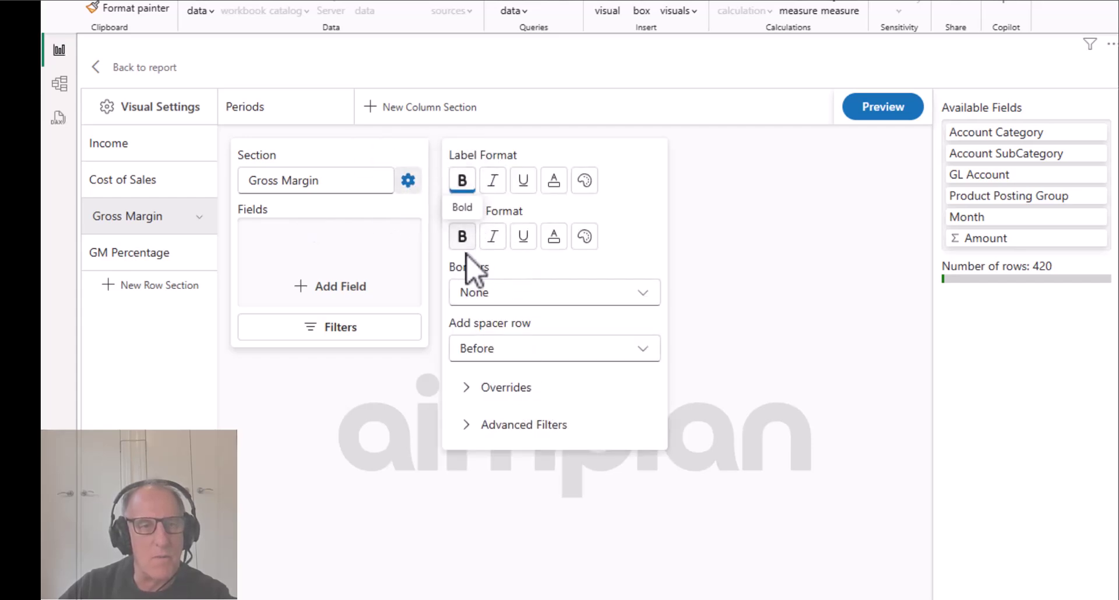
click(462, 236)
- Make the GM Percentage section's label and values bold, add a spacer row after it, and preview the report
click(112, 252)
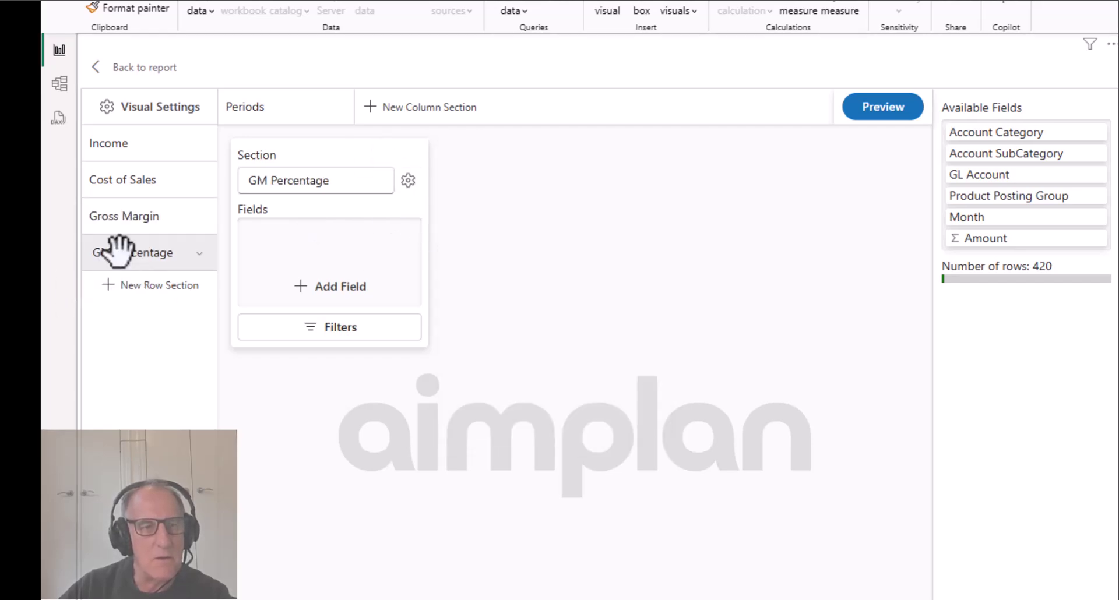
click(417, 182)
click(462, 181)
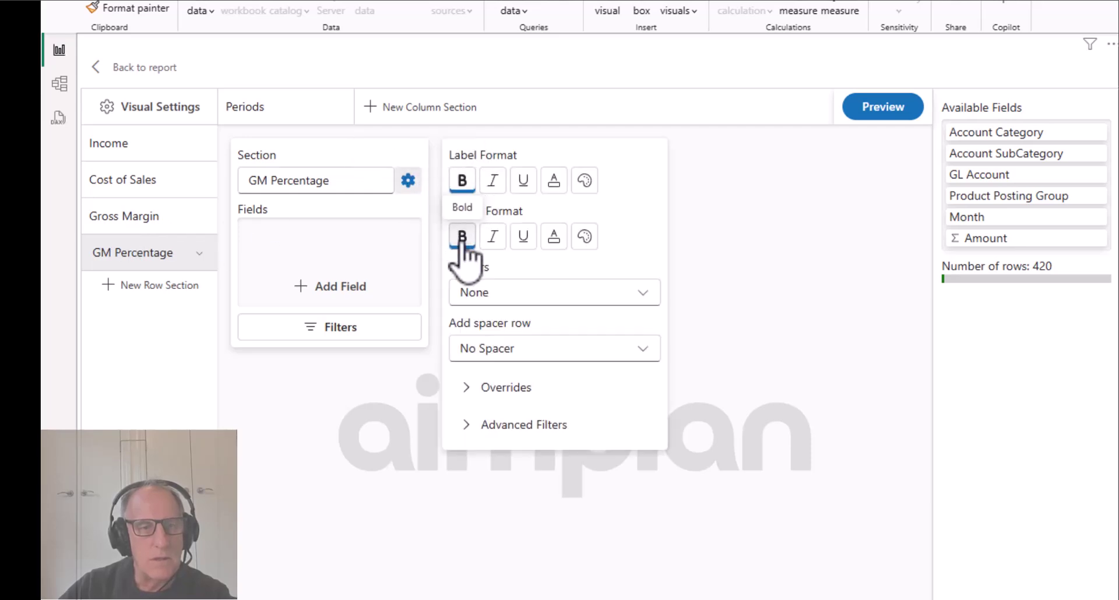
click(530, 350)
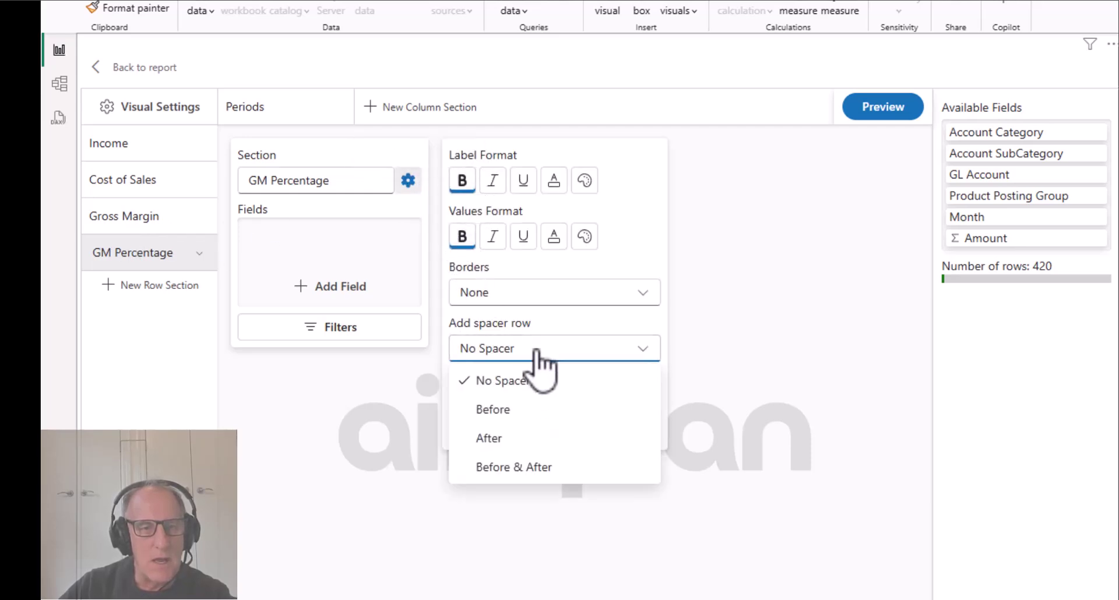
click(493, 440)
click(894, 117)
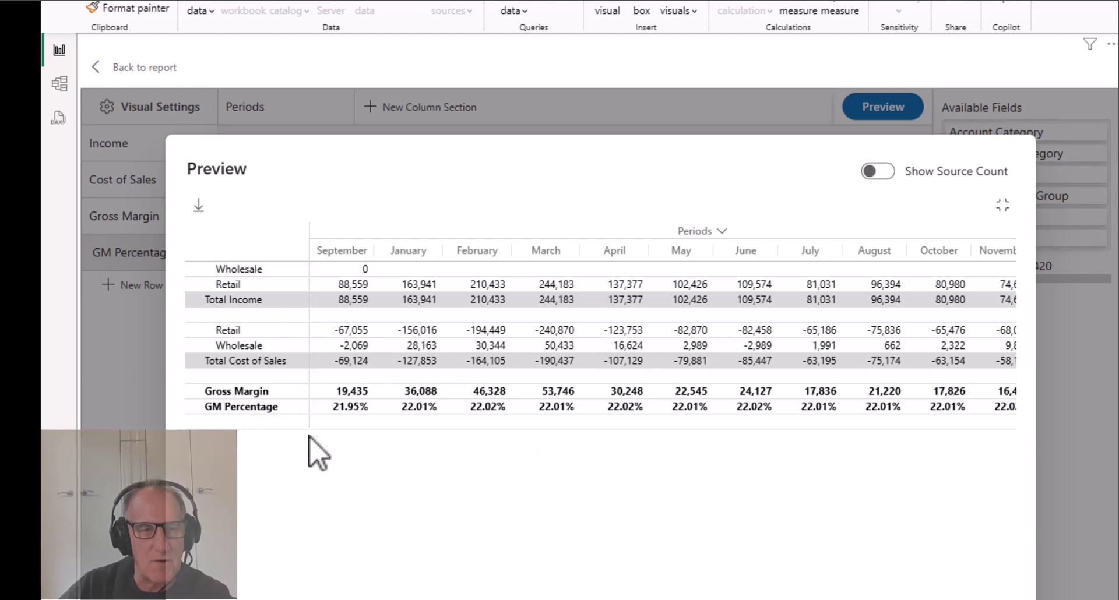
click(1076, 527)
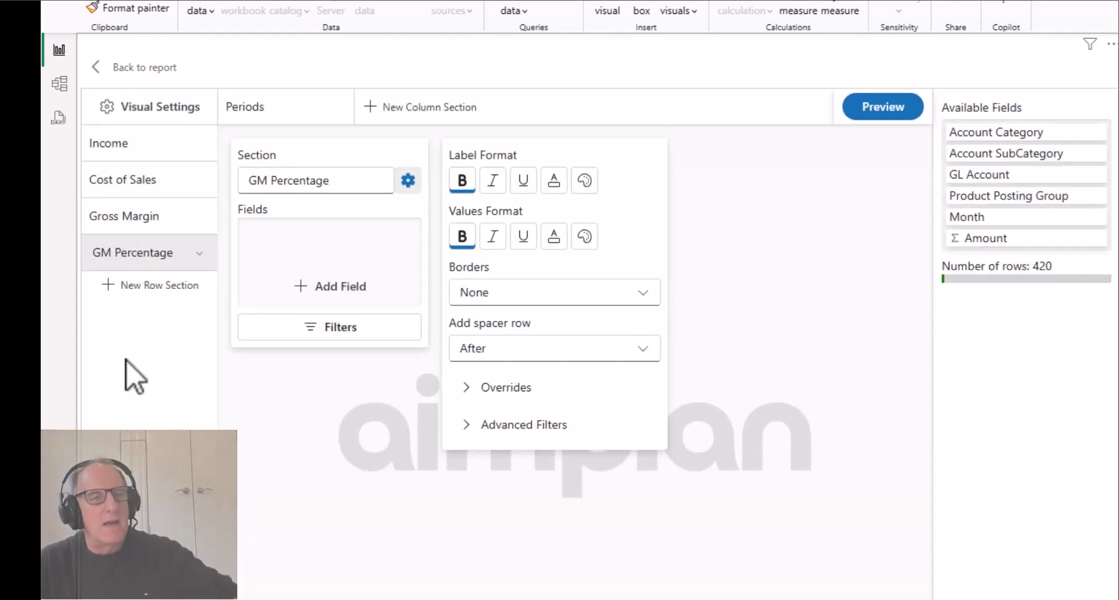
- Duplicate the Income row section and rename the copy as Expenses
click(124, 147)
click(199, 144)
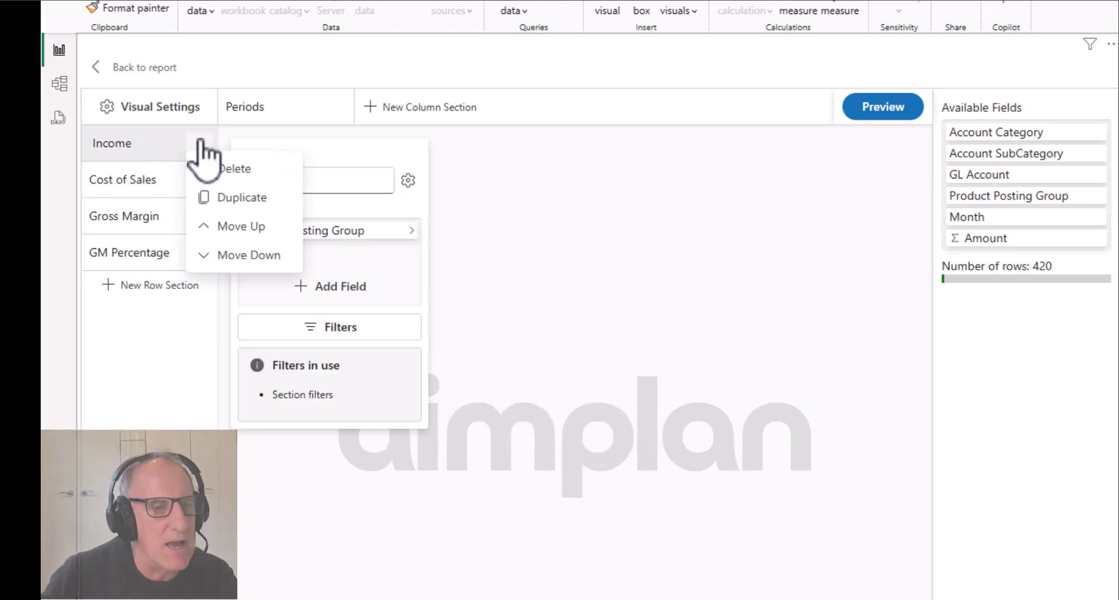
click(245, 201)
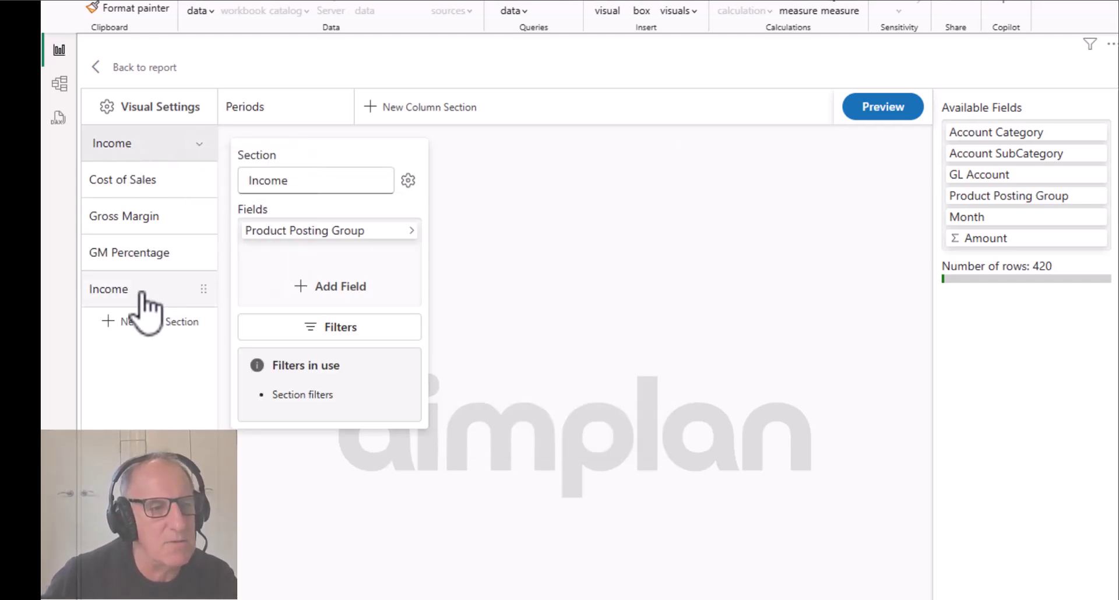
click(139, 292)
double_click(291, 185)
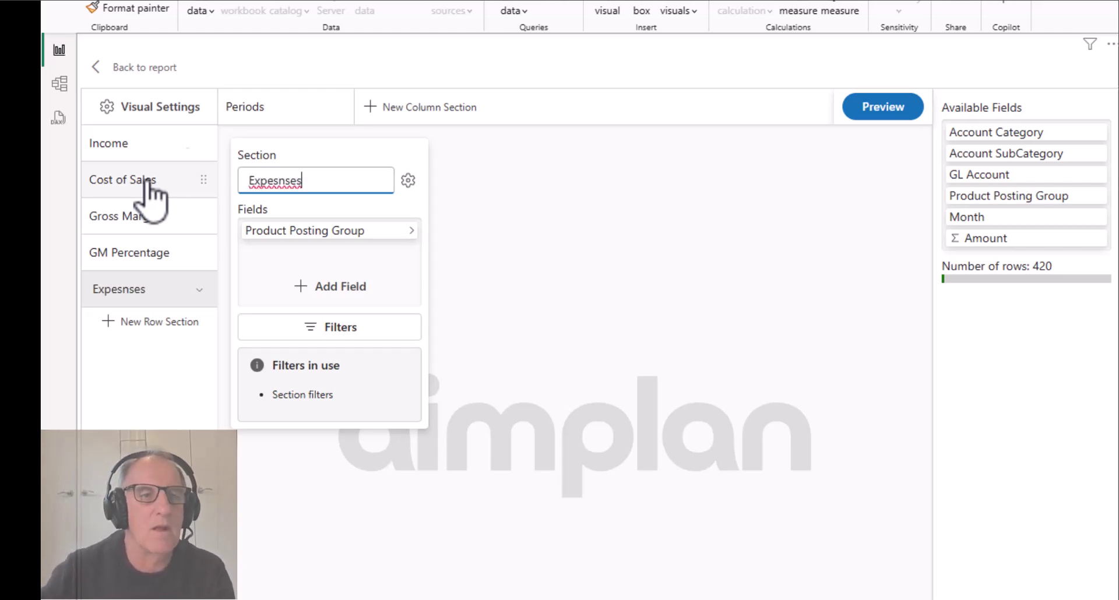
- Replace the Expenses section's Product Posting Group field with Account SubCategory and GL Account, correcting the spelling of the section name
drag(326, 230, 559, 273)
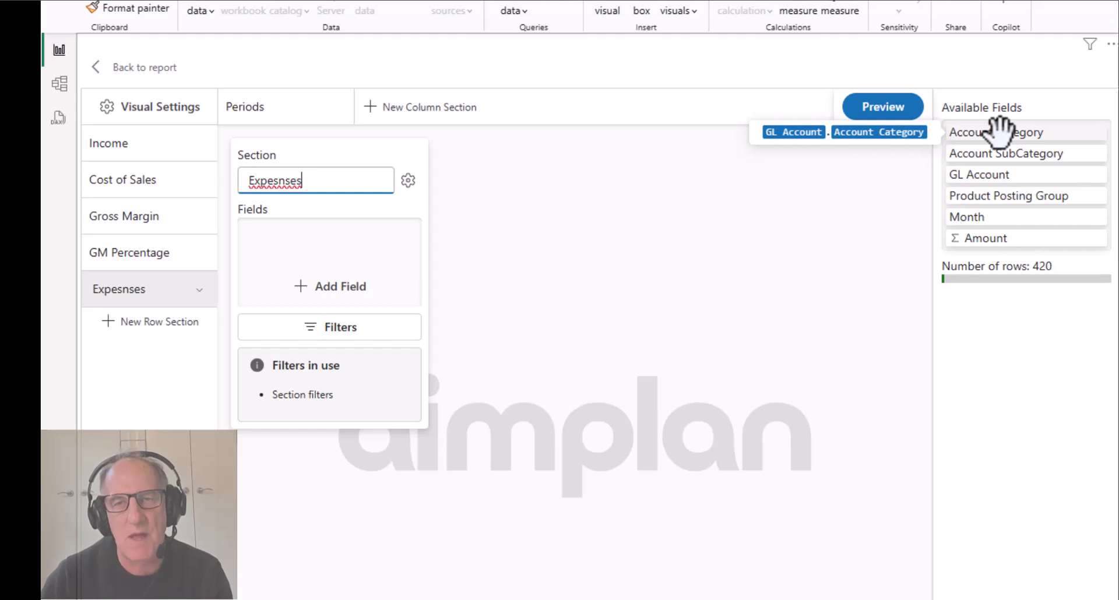
drag(962, 152, 276, 207)
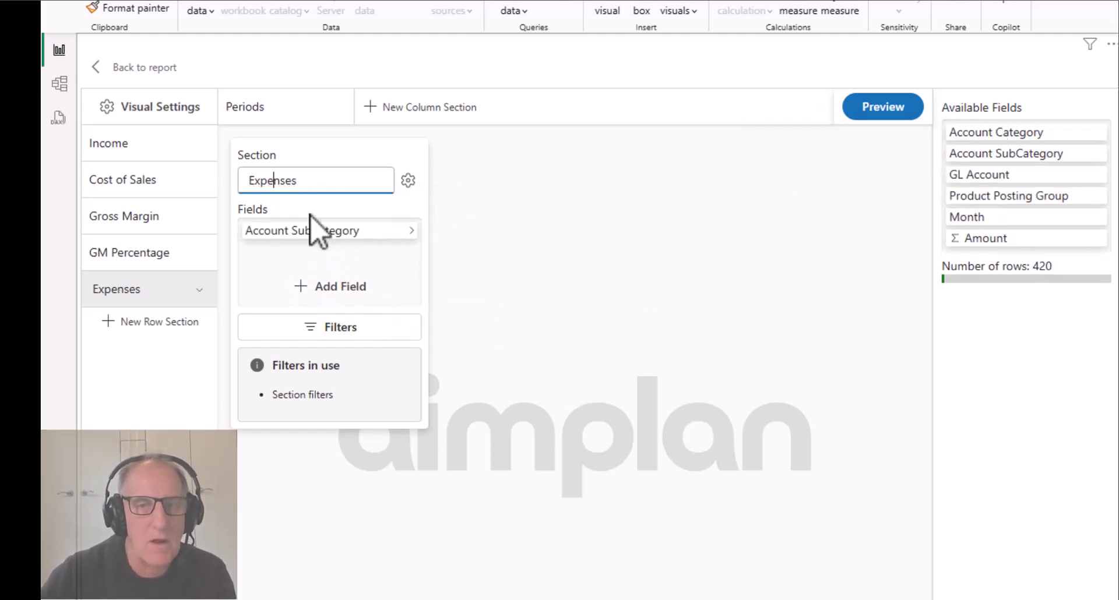
drag(970, 174, 320, 263)
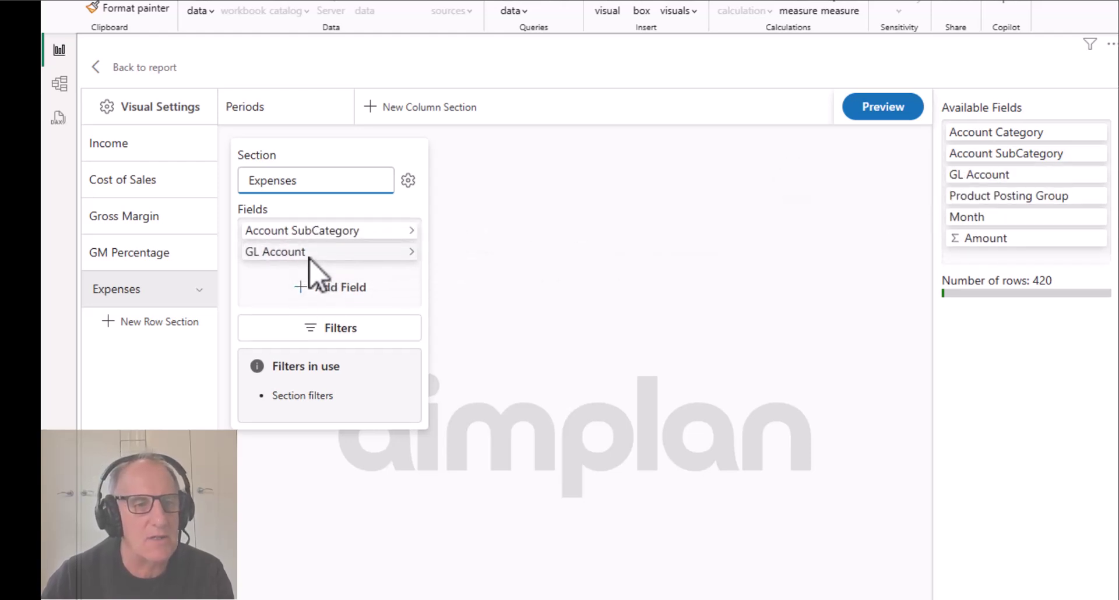
- Make the group header and total row of the Expenses section's Account SubCategory field bold, and preview the report
click(407, 232)
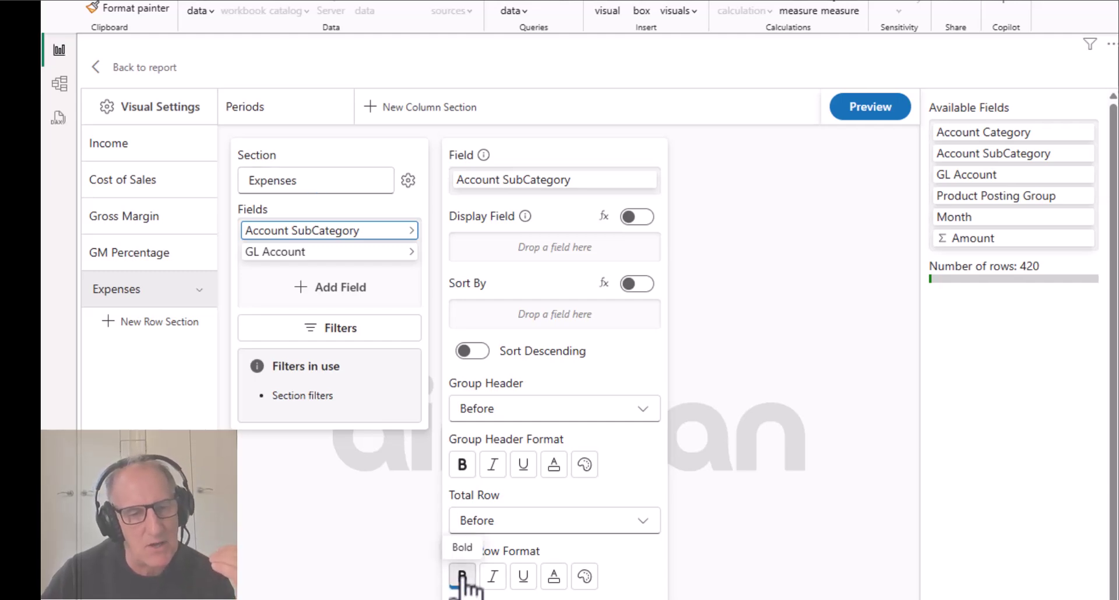
click(463, 465)
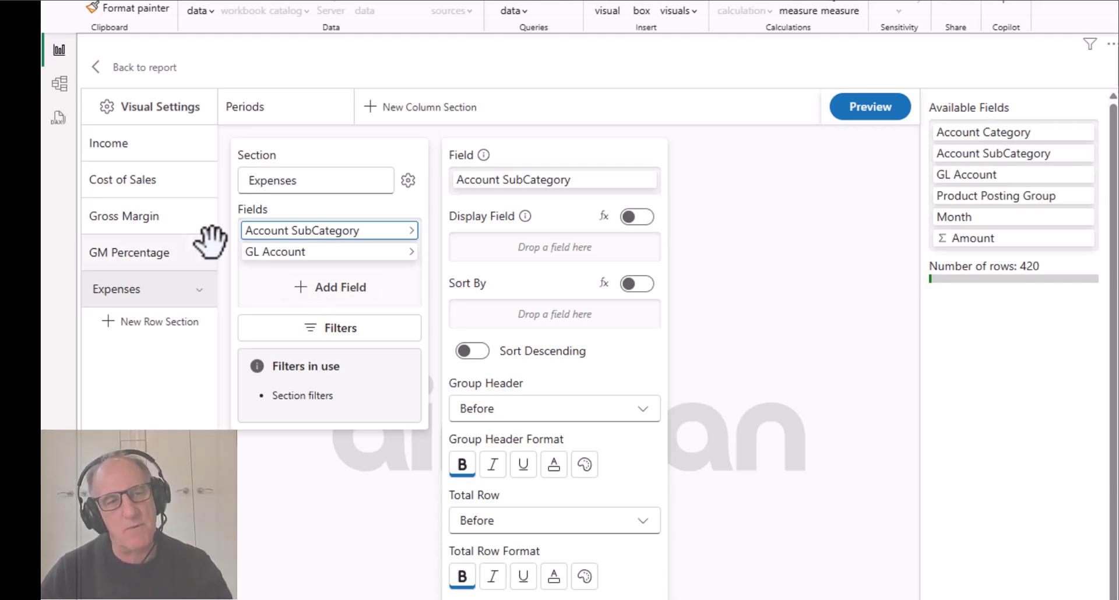
click(283, 252)
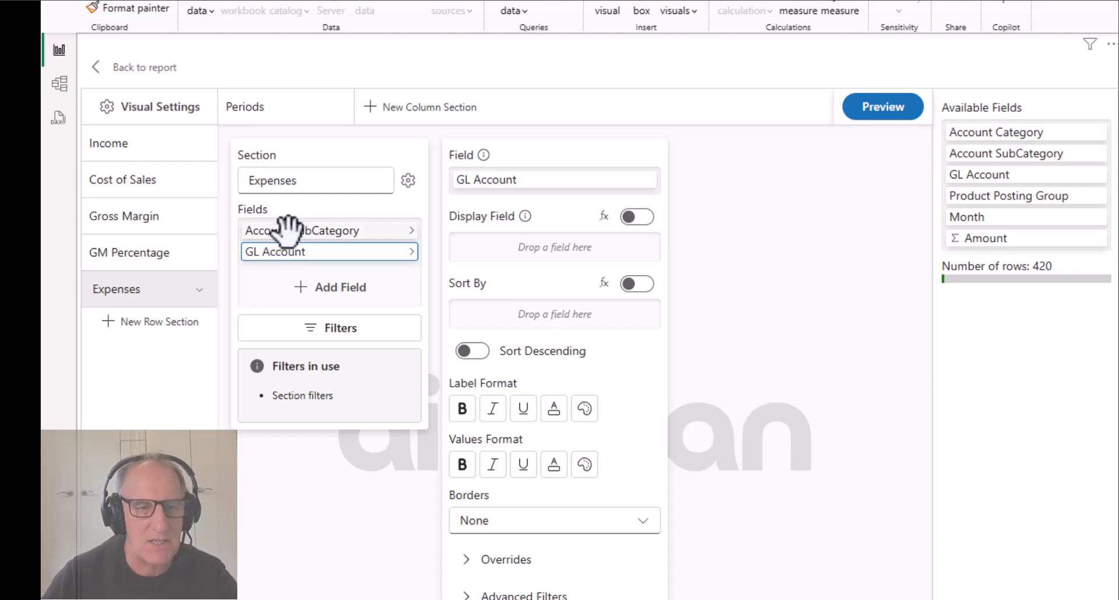
click(282, 230)
click(871, 108)
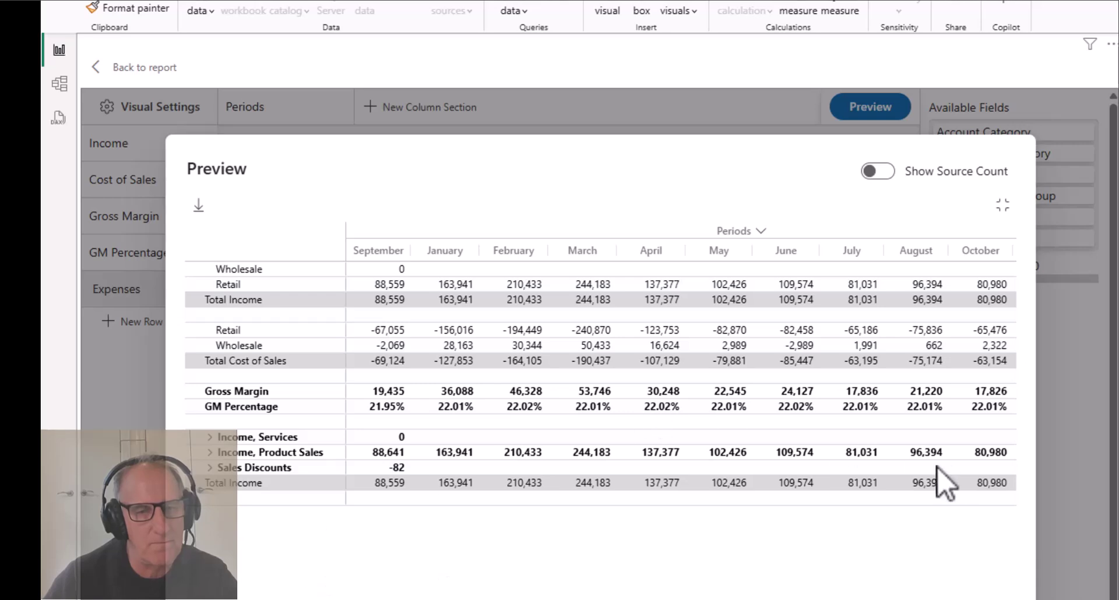
click(1075, 450)
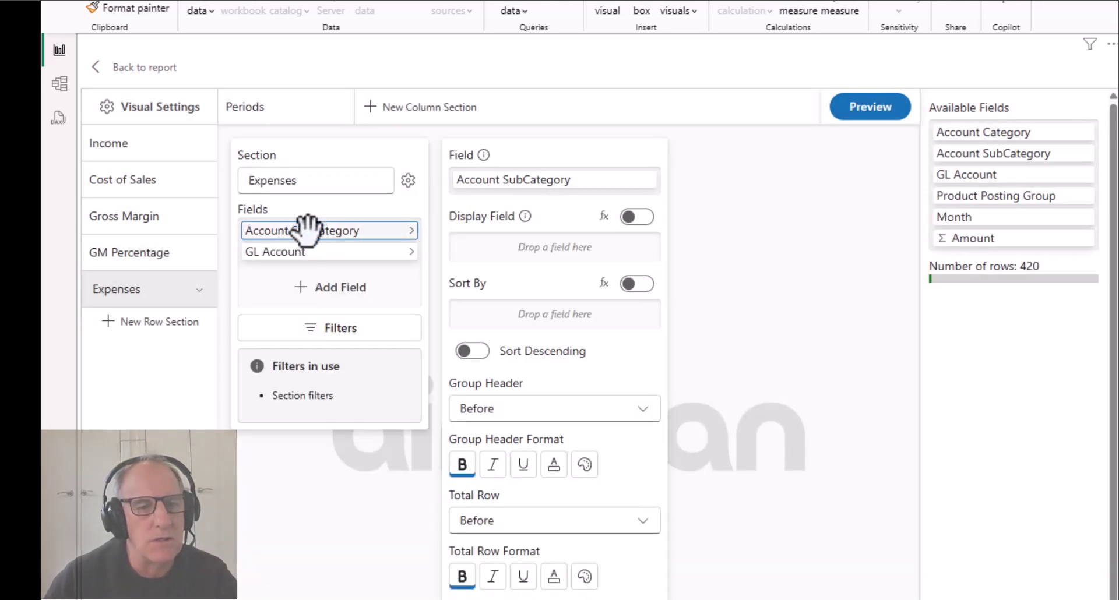
- Change the Expenses section filter so that Account Category is one of Expense
click(326, 329)
click(661, 205)
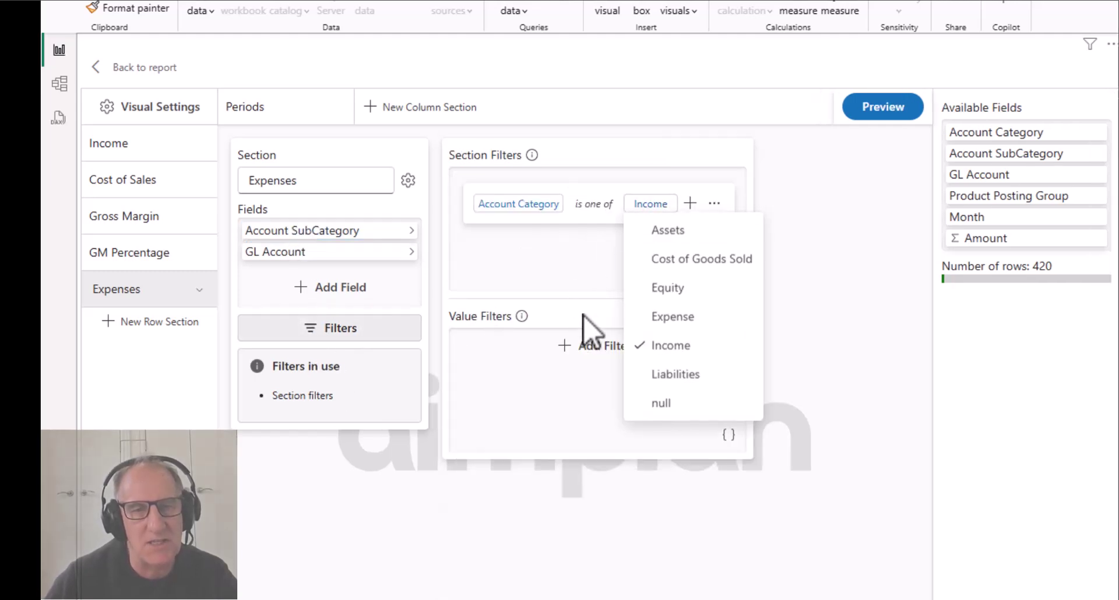
click(646, 318)
click(641, 347)
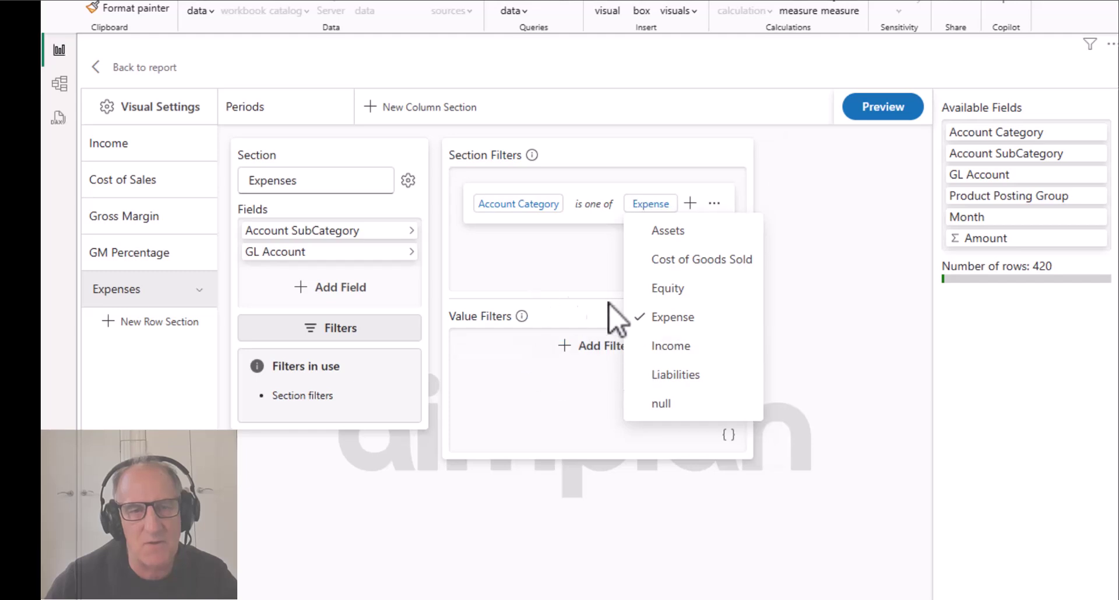
click(565, 289)
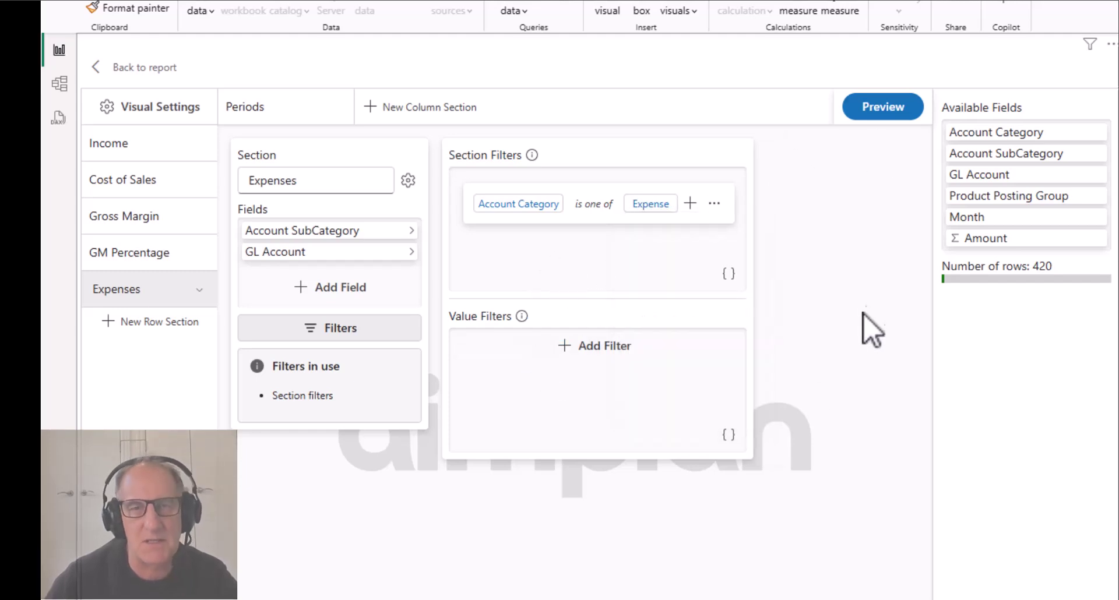
- Preview the report and expand and collapse the Expense and Advertising Expense groups to check their GL accounts
click(867, 108)
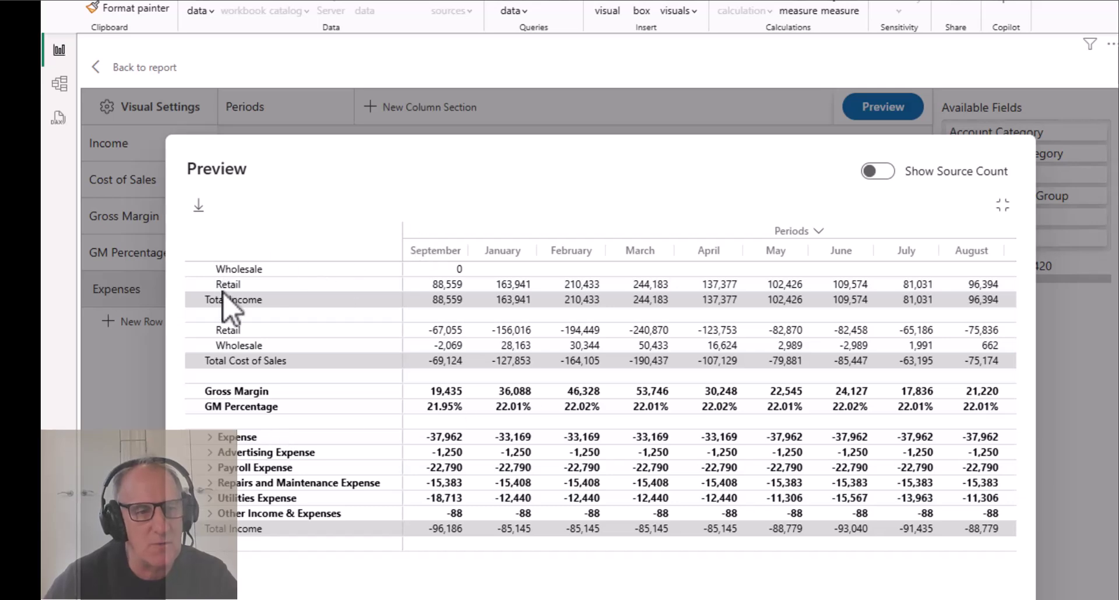
click(211, 437)
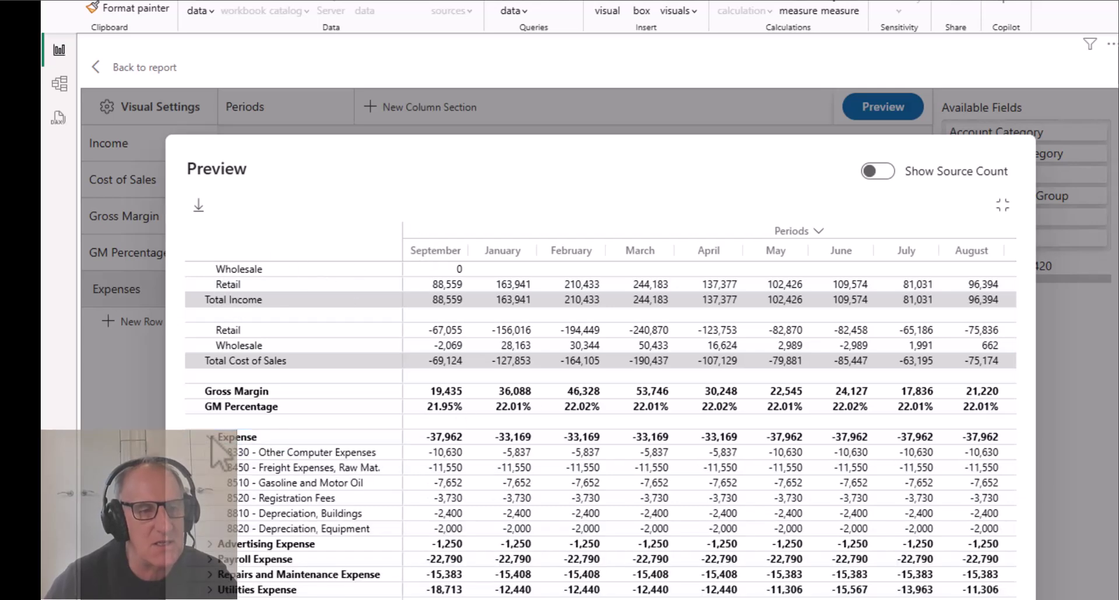
click(211, 438)
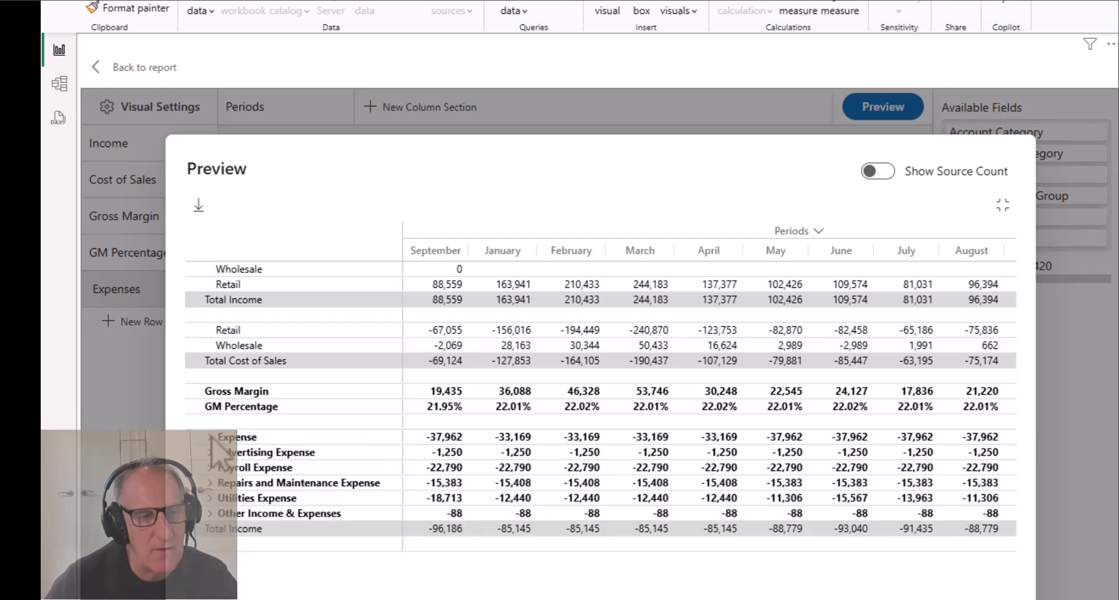
click(211, 437)
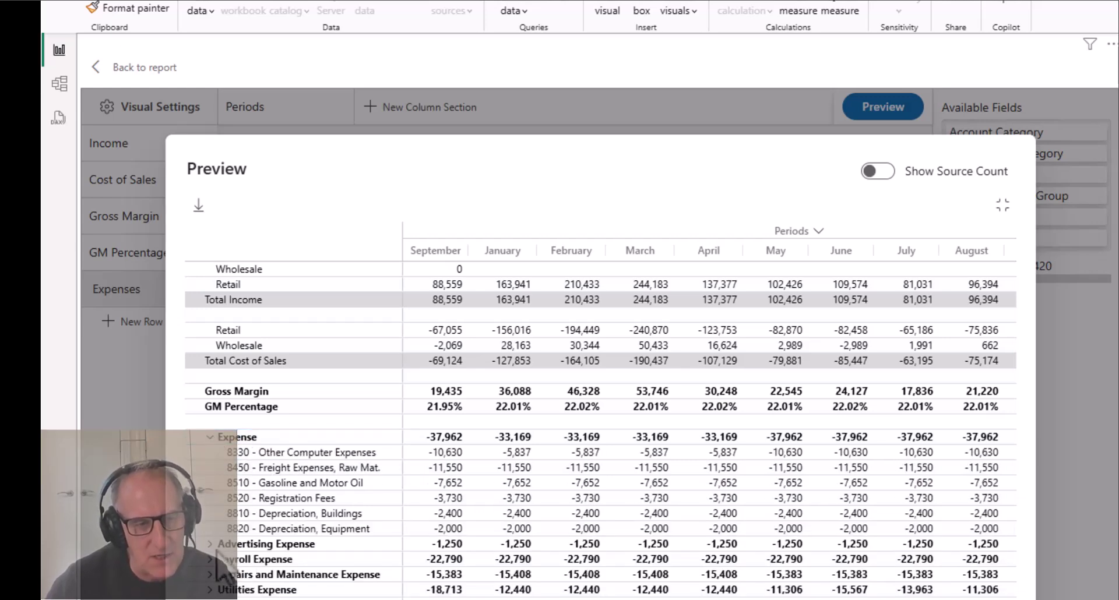
click(210, 543)
click(210, 439)
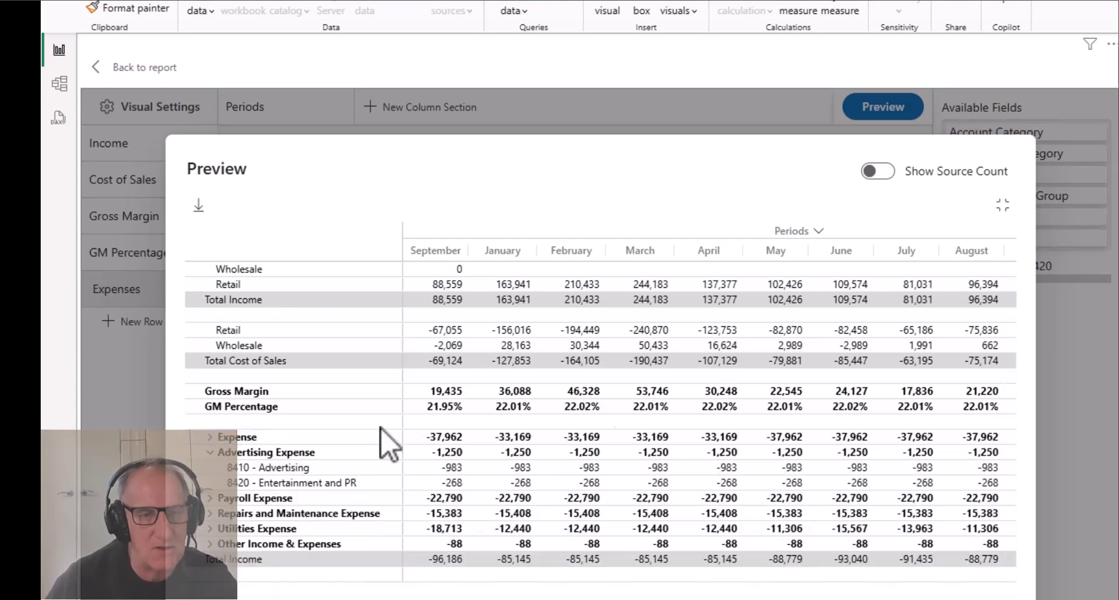
click(1081, 362)
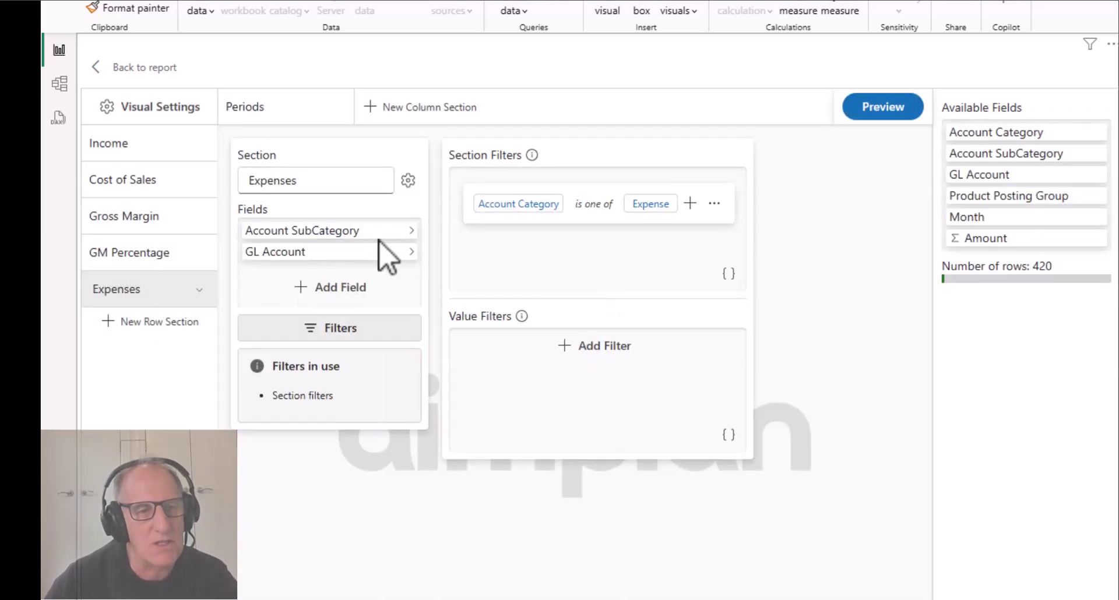
- Change the Expenses section's total label text to Total Expenses
click(408, 181)
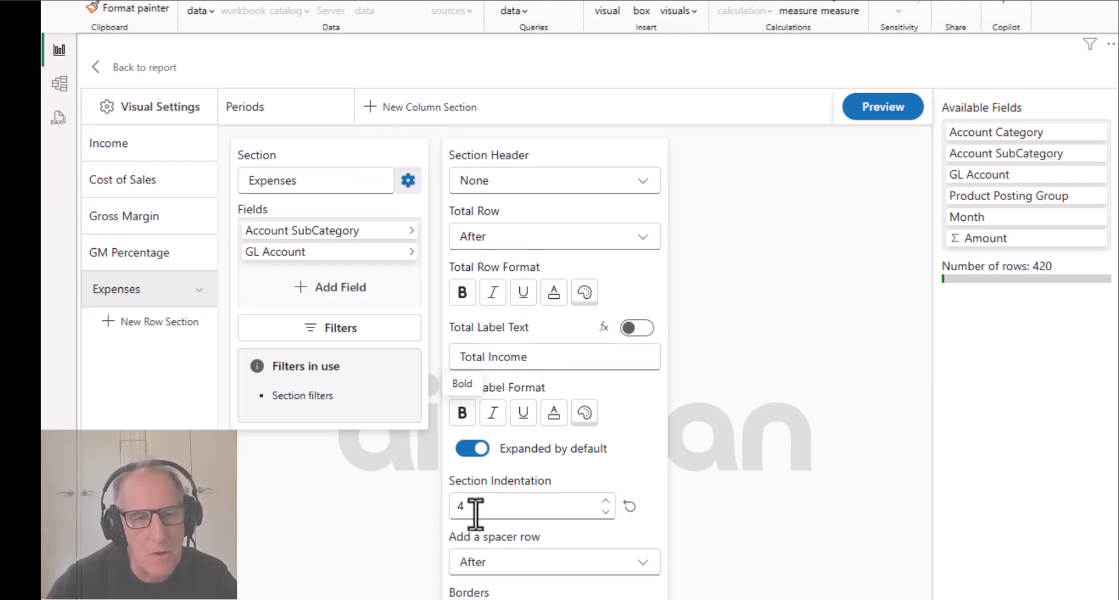
drag(535, 355, 485, 356)
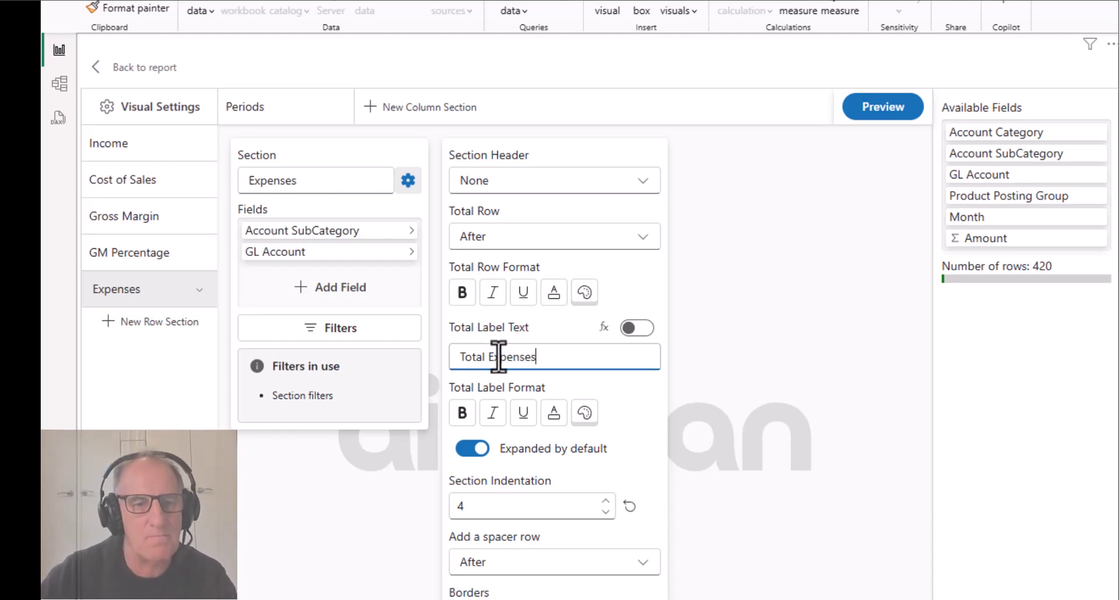
- Set the font color of the Expenses section's GL Account labels and values to light blue
click(329, 251)
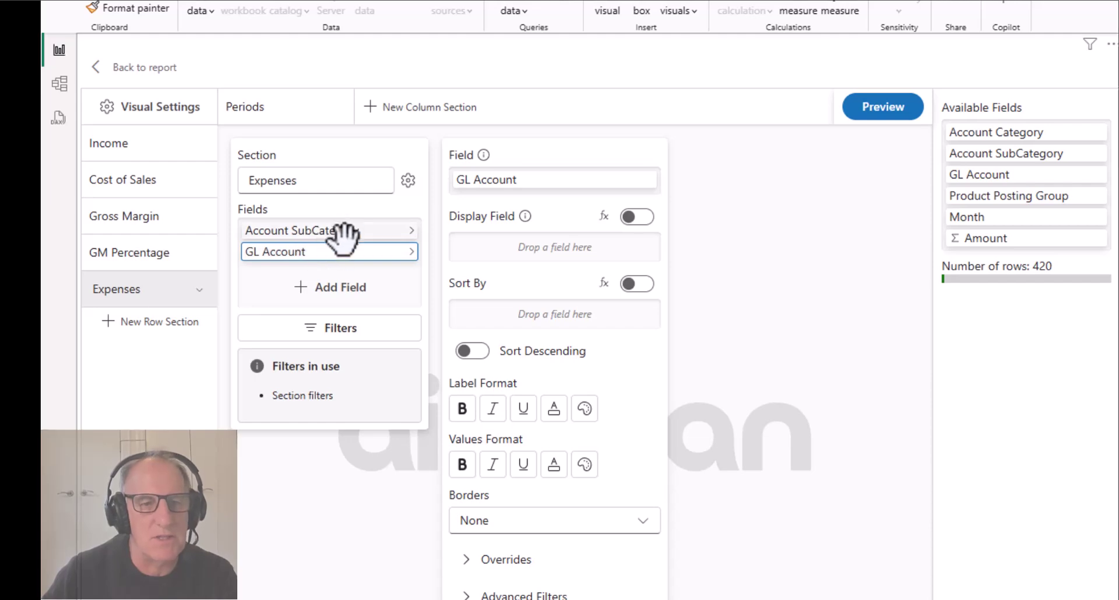
click(553, 407)
click(531, 456)
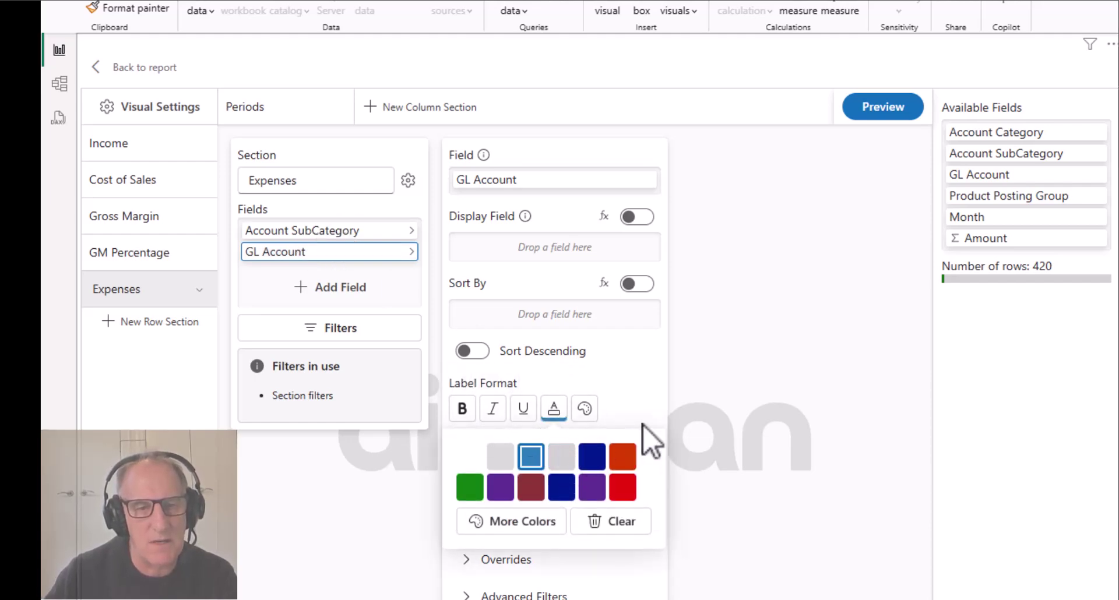
click(554, 464)
click(530, 512)
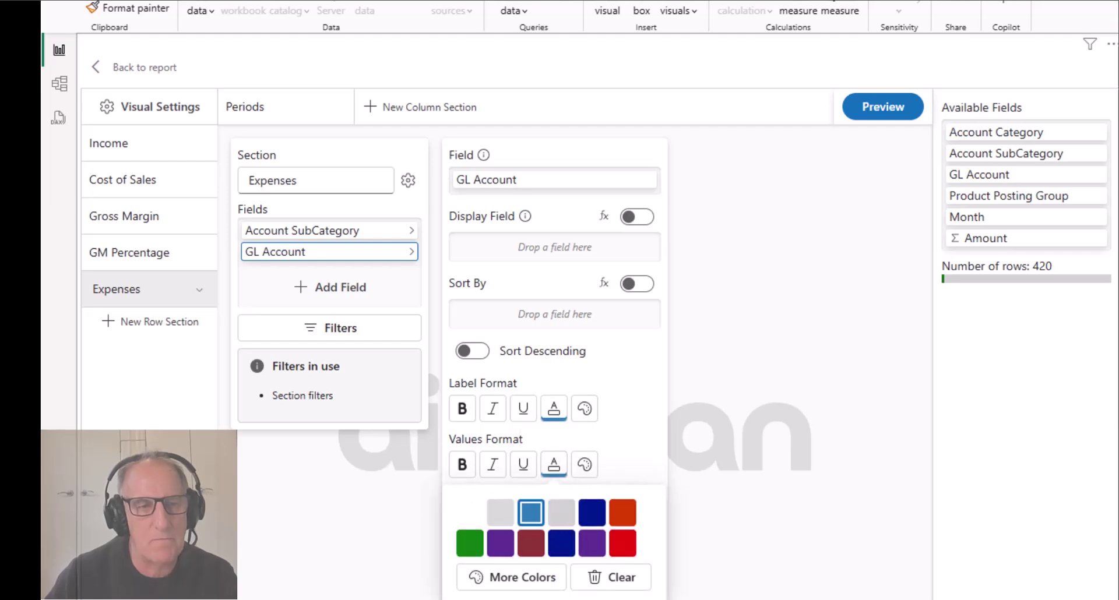
click(788, 562)
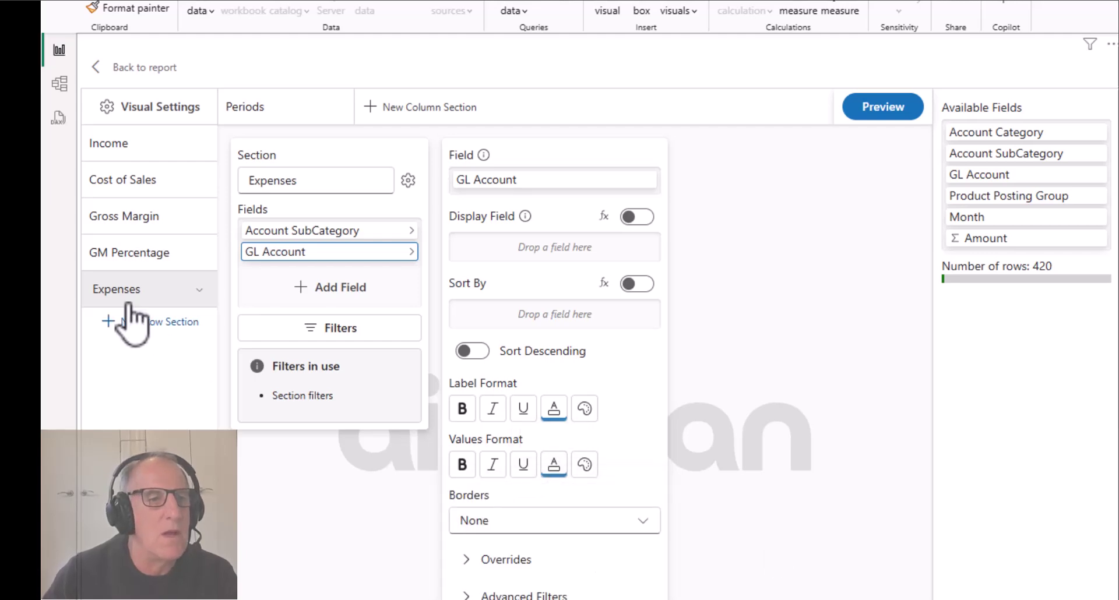
- Preview the report again and check the Advertising Expense group by expanding and collapsing it
click(867, 116)
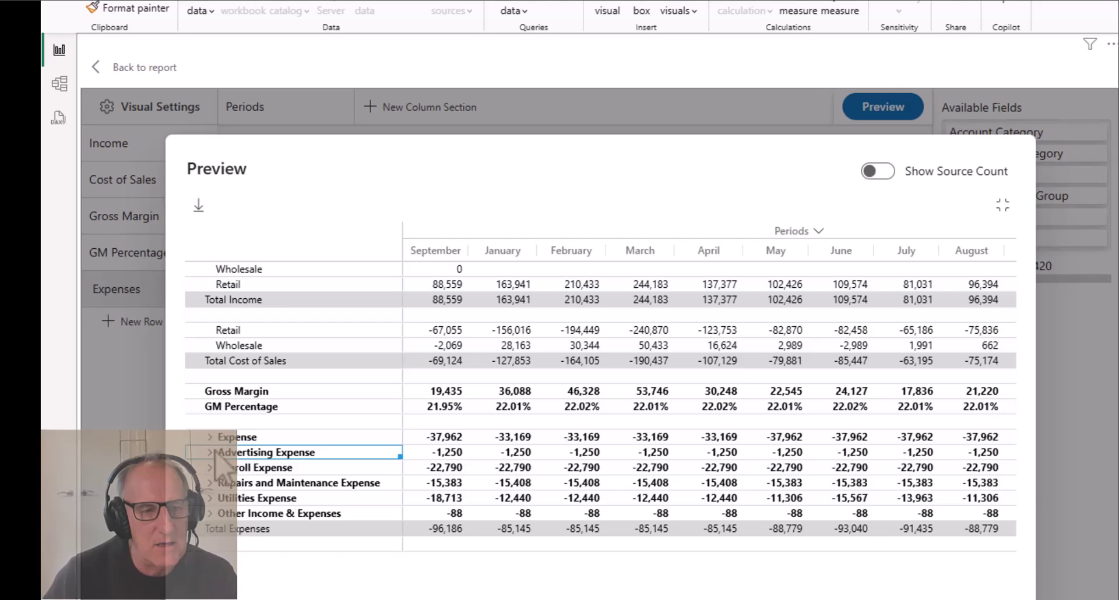
click(211, 452)
click(210, 453)
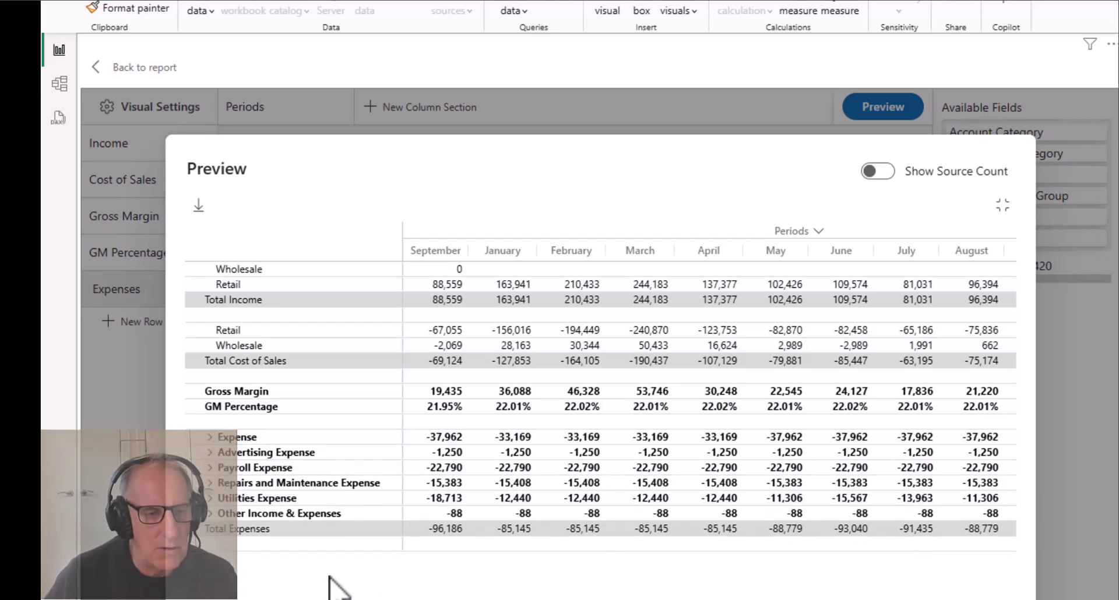
click(1083, 385)
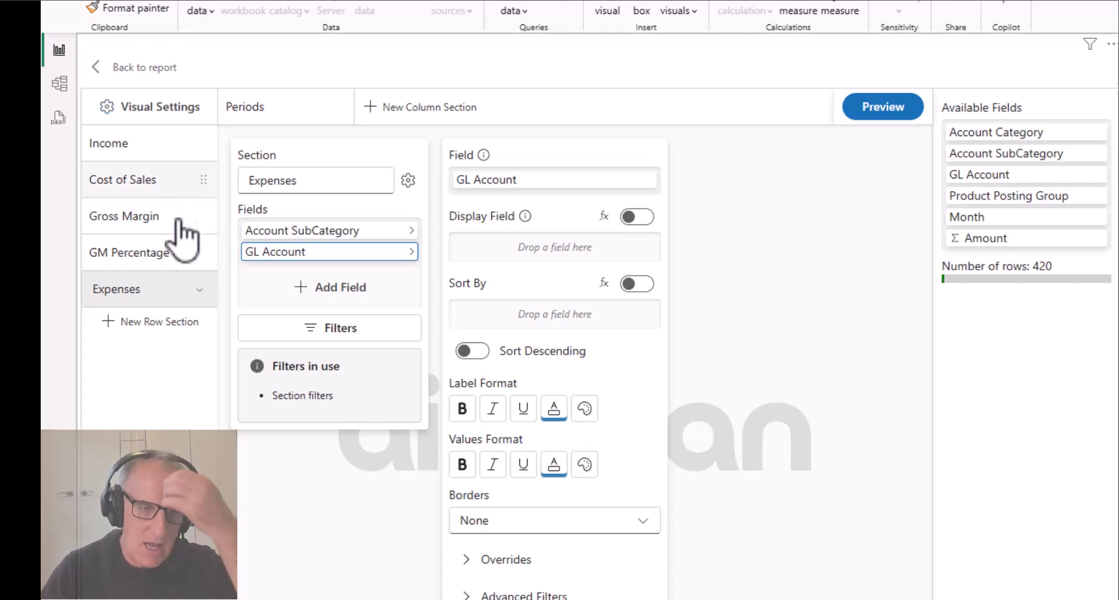
- Add a new row section below Expenses and name it NET PROFIT
click(115, 324)
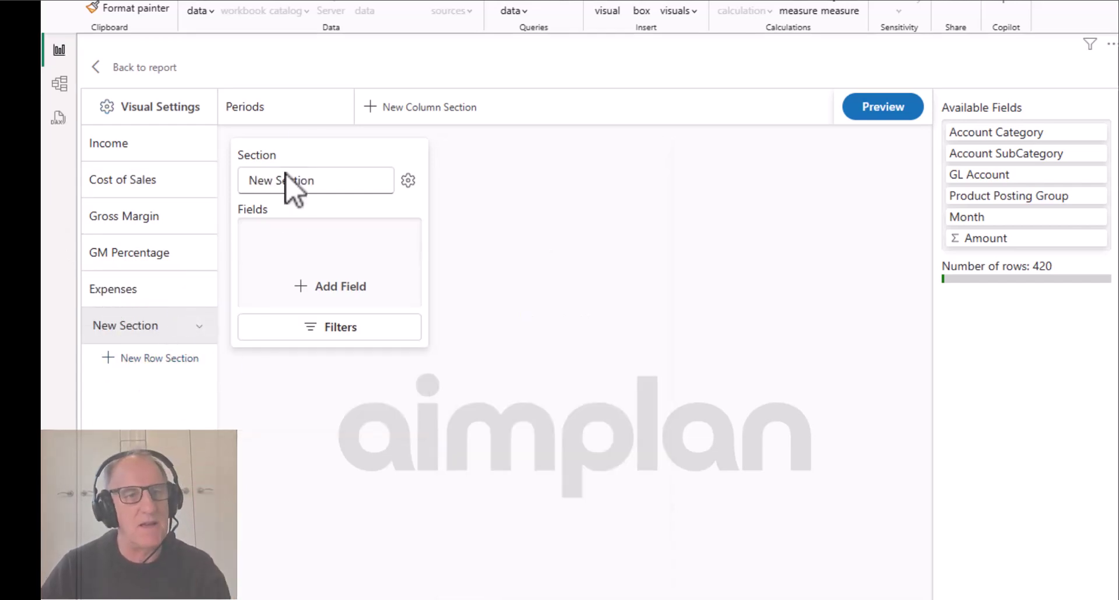
drag(317, 180, 163, 175)
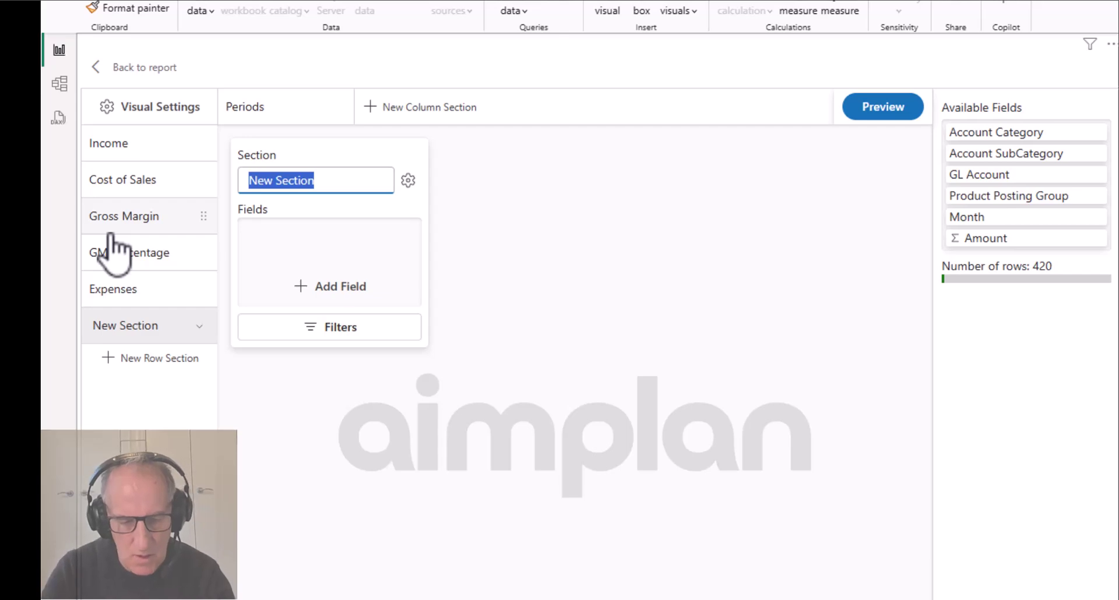
text(NET PROFIT)
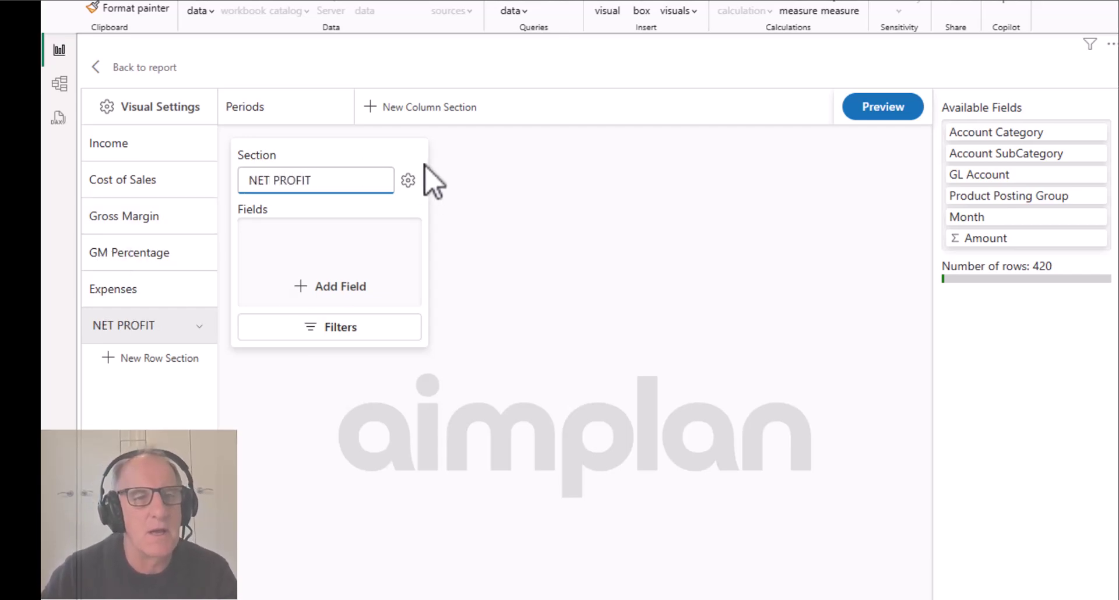
- Override the NET PROFIT section's Periods Amount value with a calculation that takes the sum of Amount
click(408, 181)
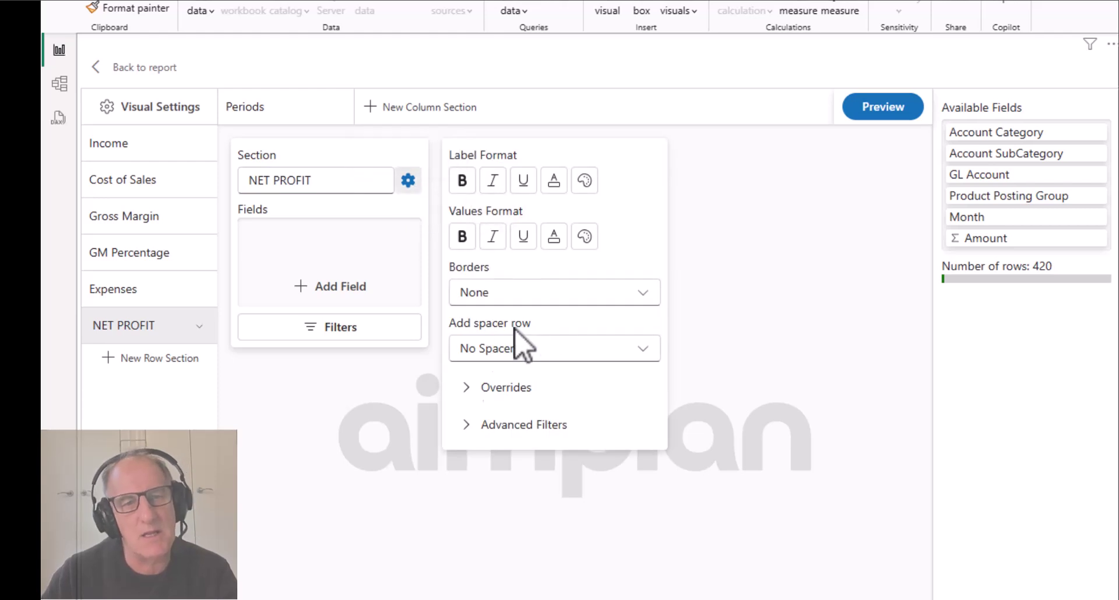
click(466, 387)
click(558, 479)
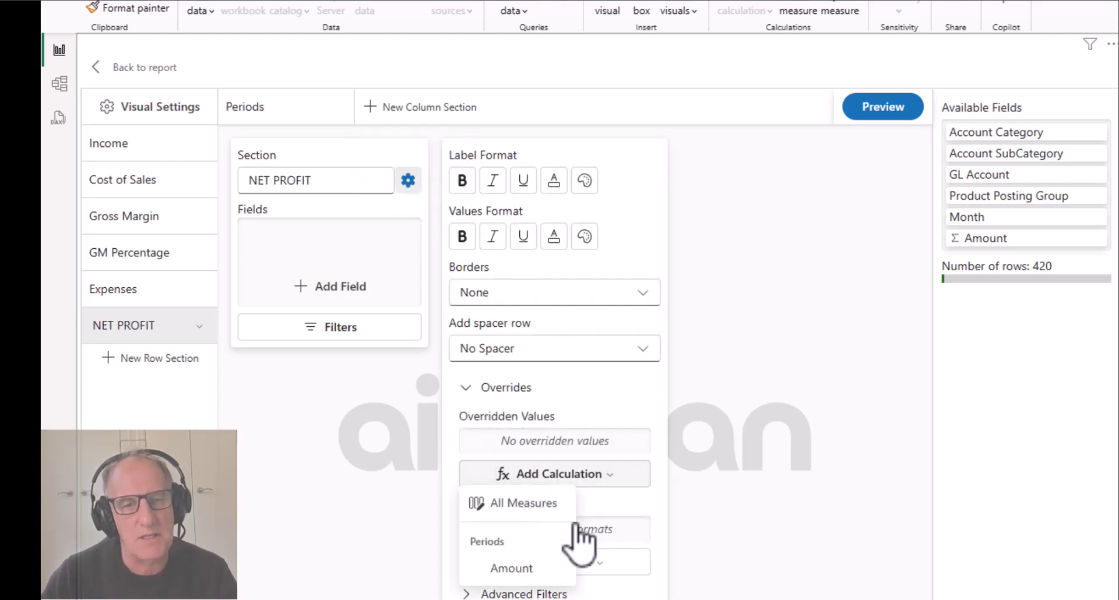
click(532, 569)
click(545, 306)
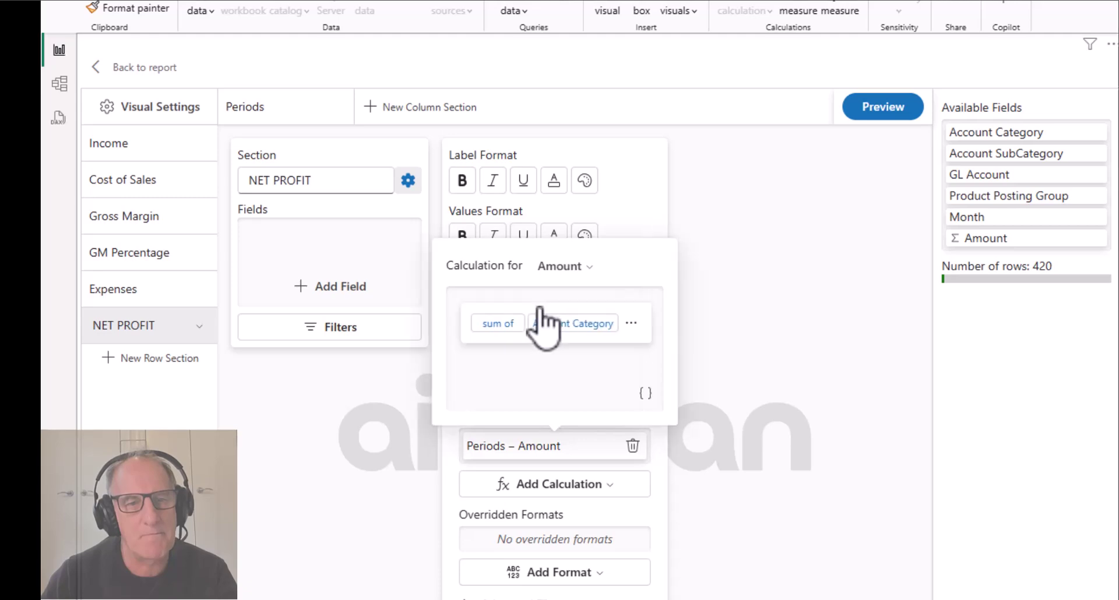
click(561, 324)
click(580, 539)
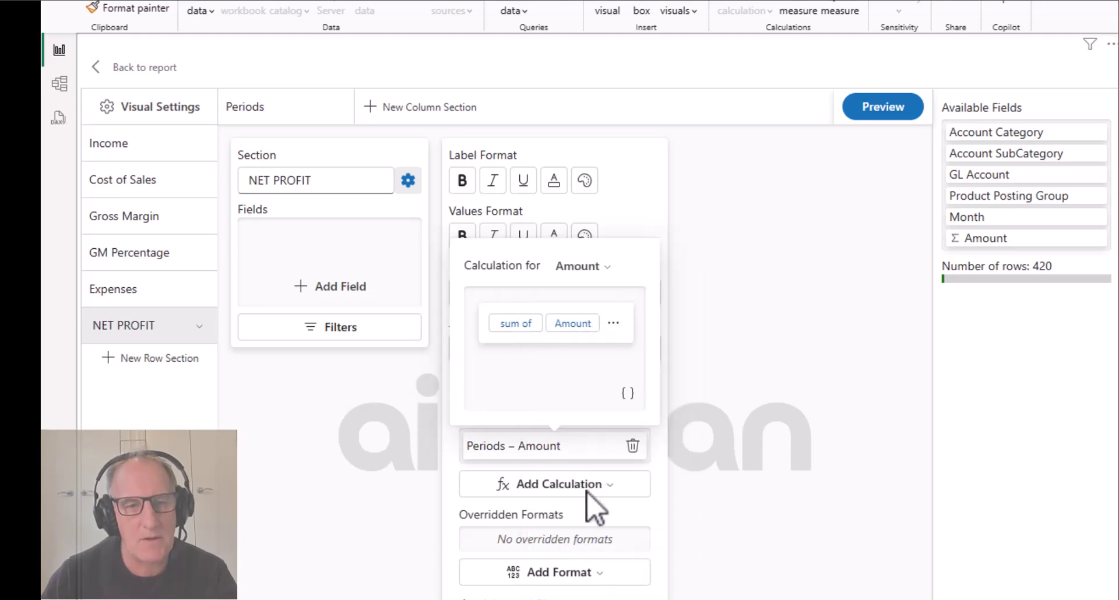
- Filter the NET PROFIT calculation so that Account Category is one of Income, Cost of Goods Sold and Expense
click(613, 324)
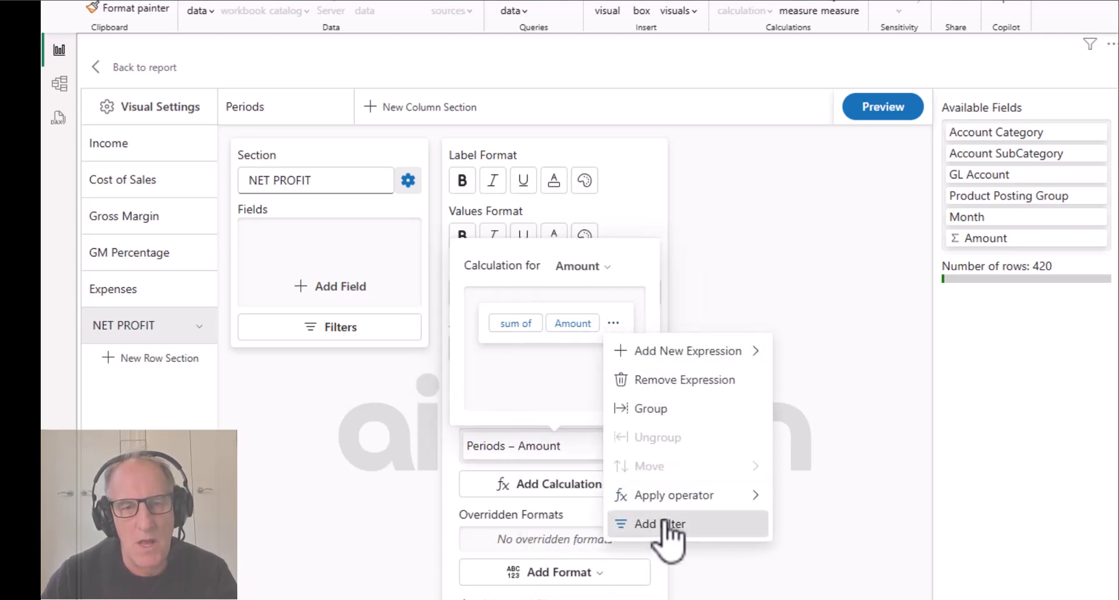
click(659, 523)
click(623, 322)
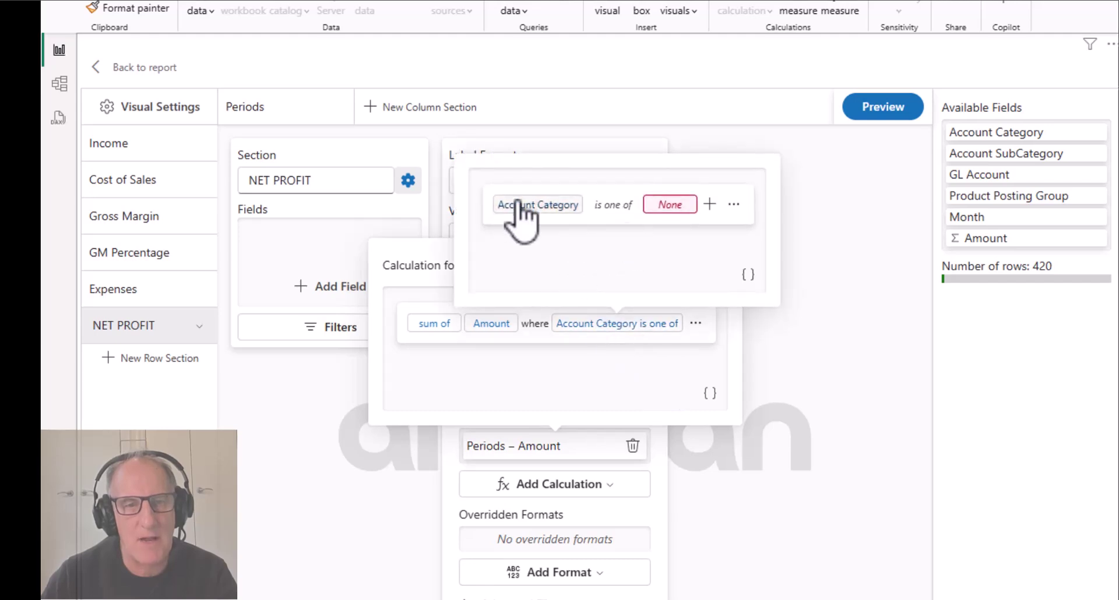
click(670, 205)
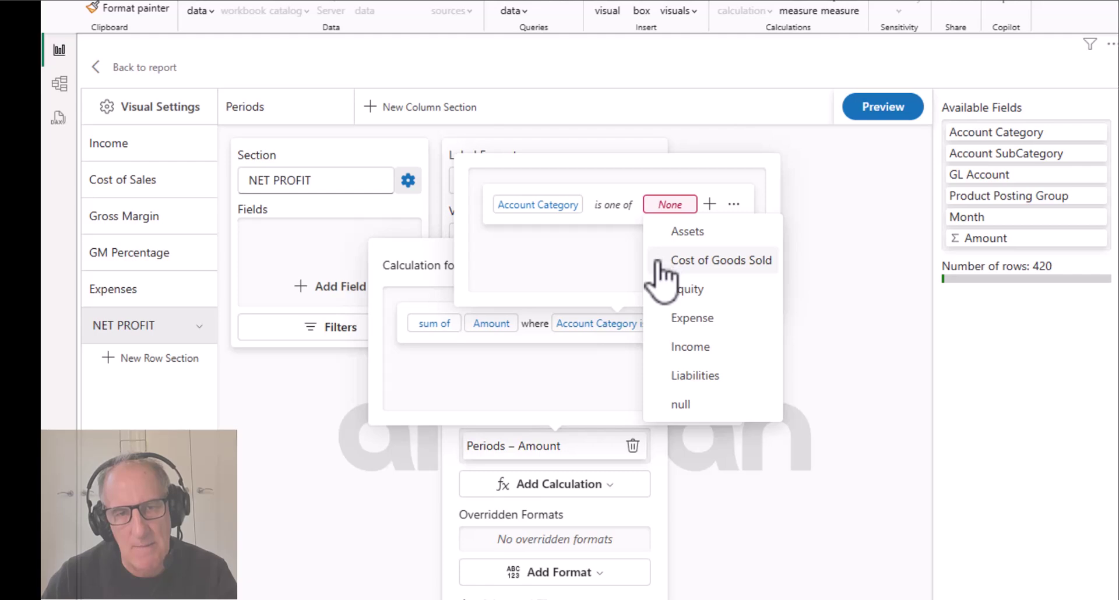
click(662, 348)
click(676, 264)
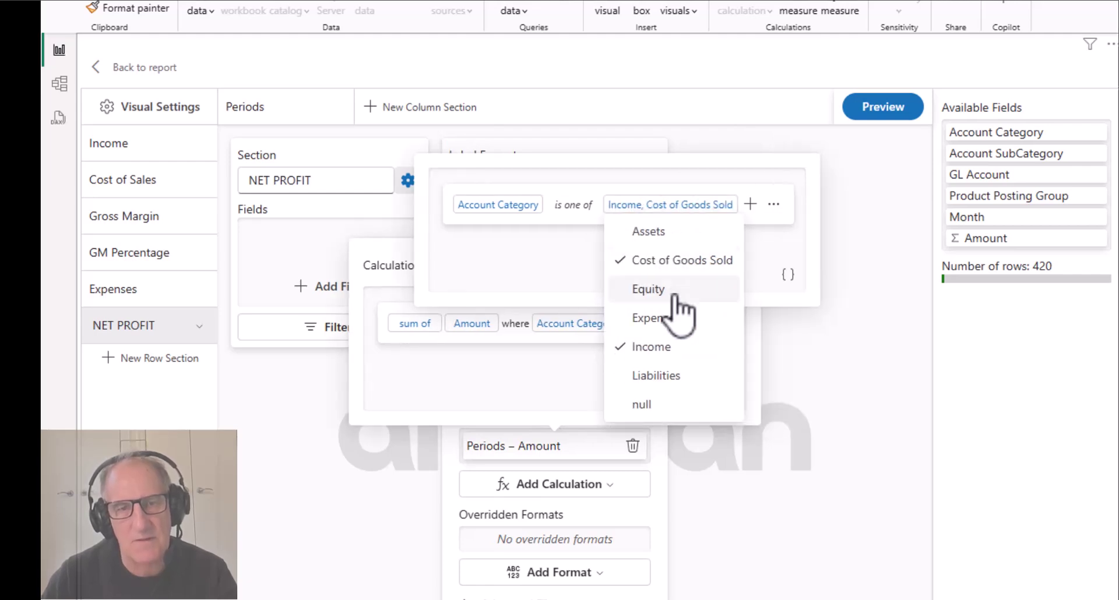
click(676, 318)
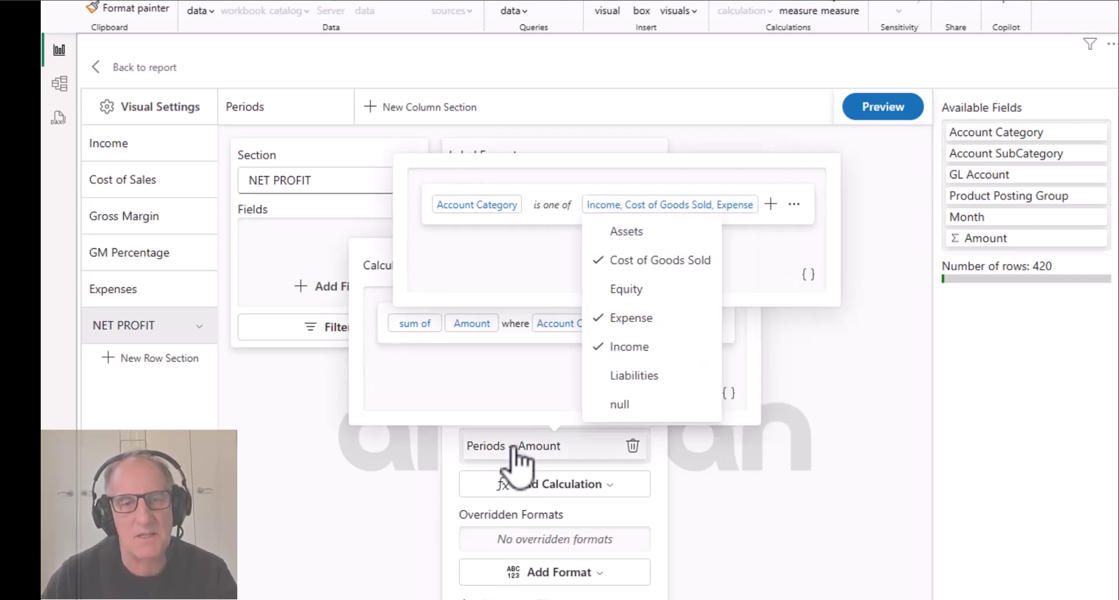
click(516, 392)
click(668, 206)
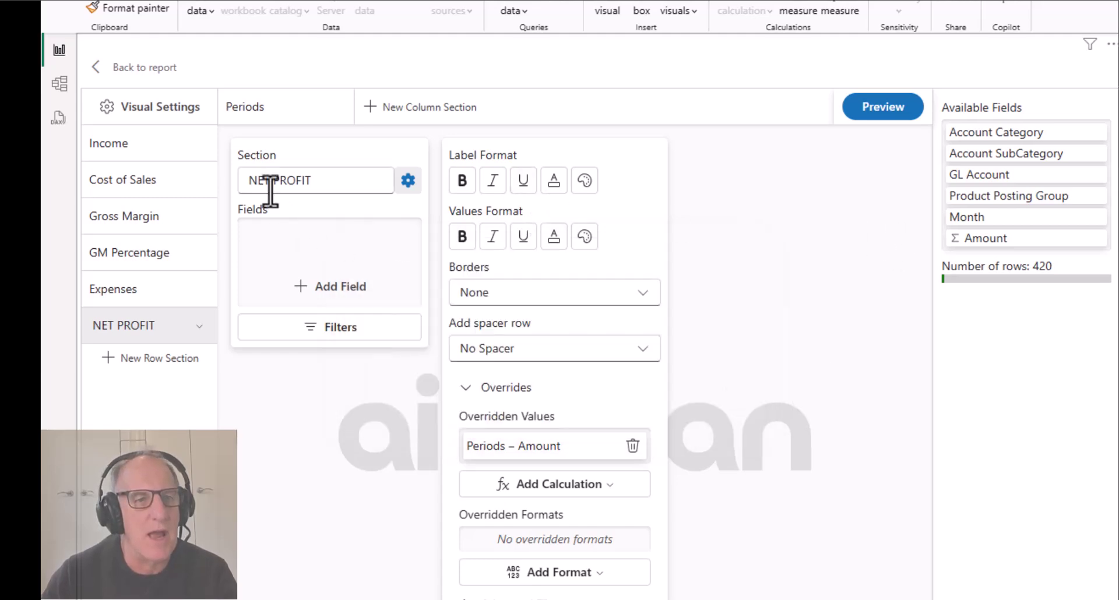
- Give the NET PROFIT section spacer rows Before & After and make its label and values bold
click(408, 181)
click(407, 180)
click(409, 181)
click(409, 181)
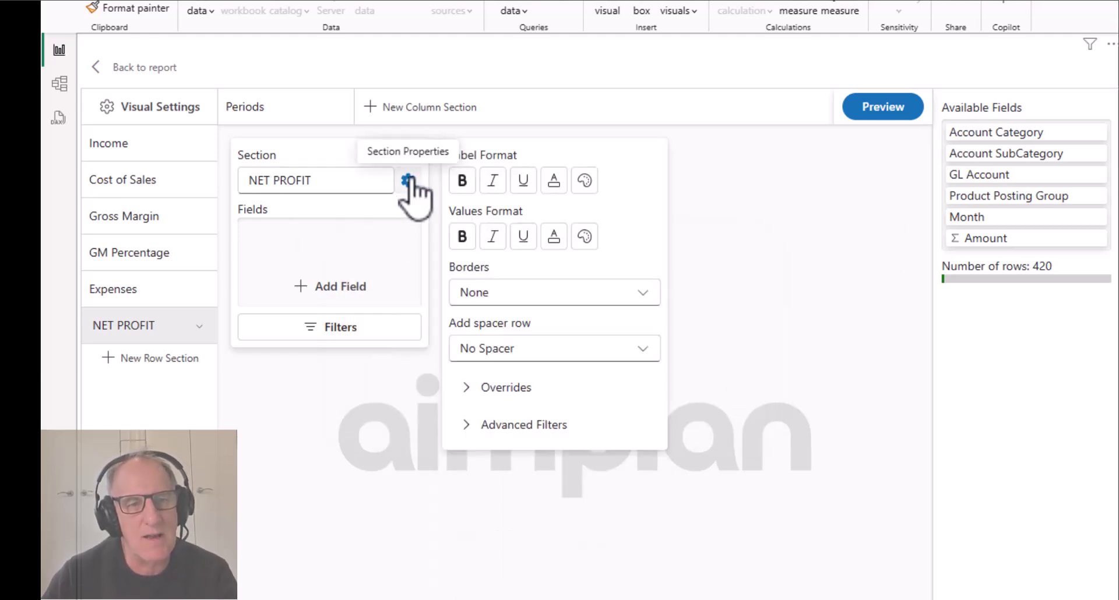
click(641, 349)
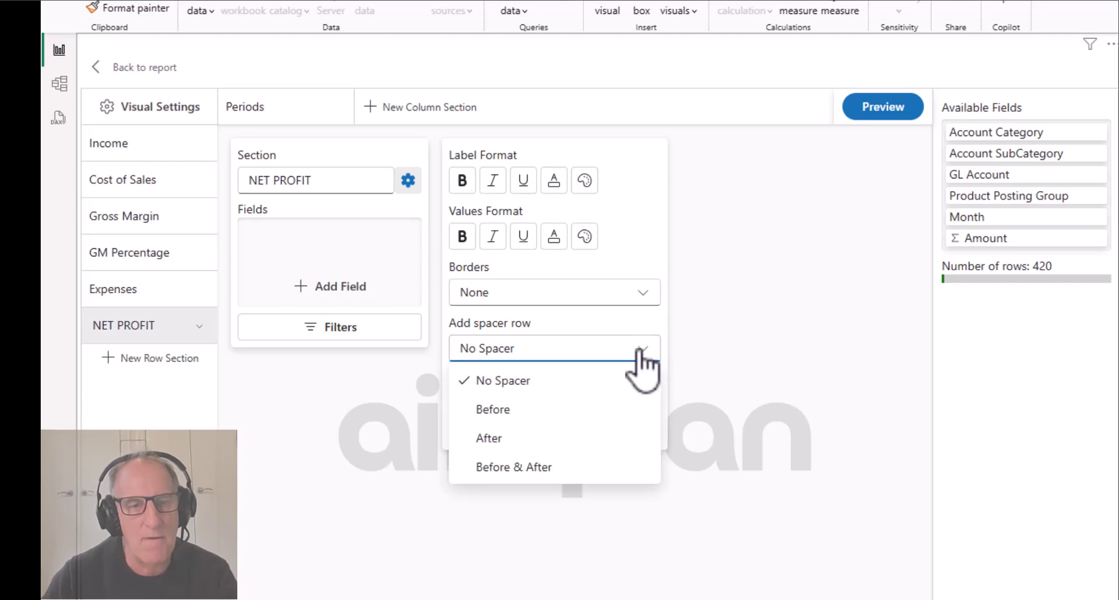
click(517, 467)
click(462, 236)
click(463, 182)
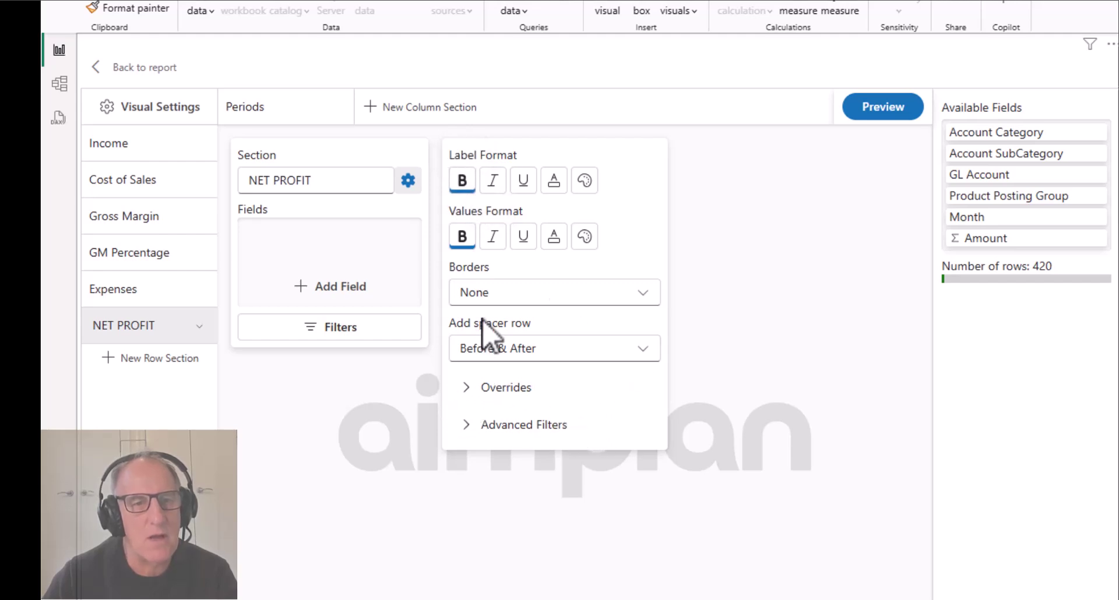
- Set the NET PROFIT section's borders to Top and preview the report
click(605, 286)
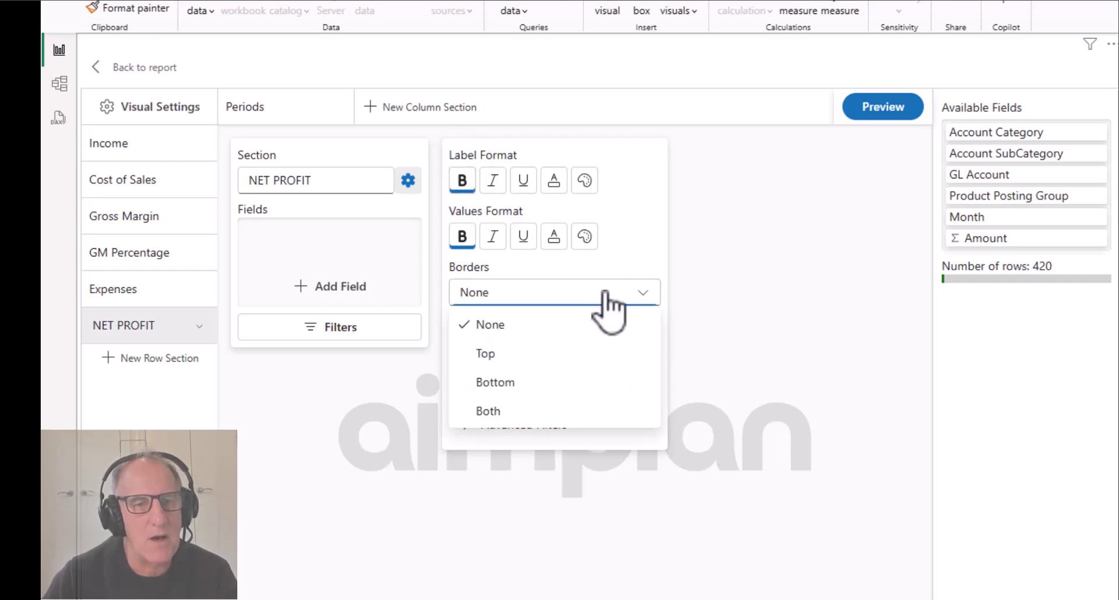
click(484, 353)
click(873, 112)
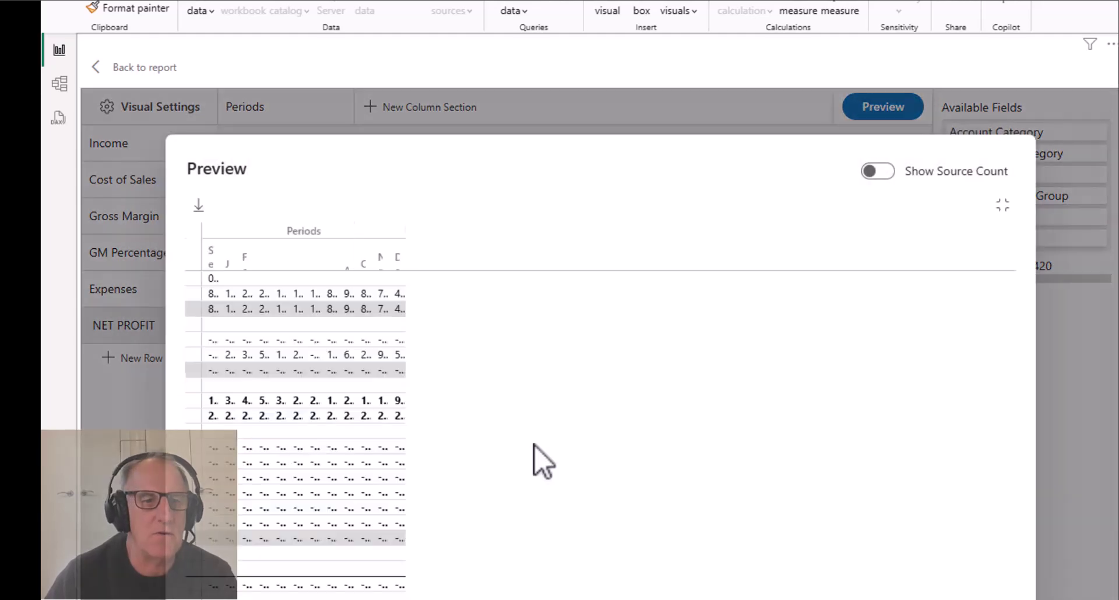